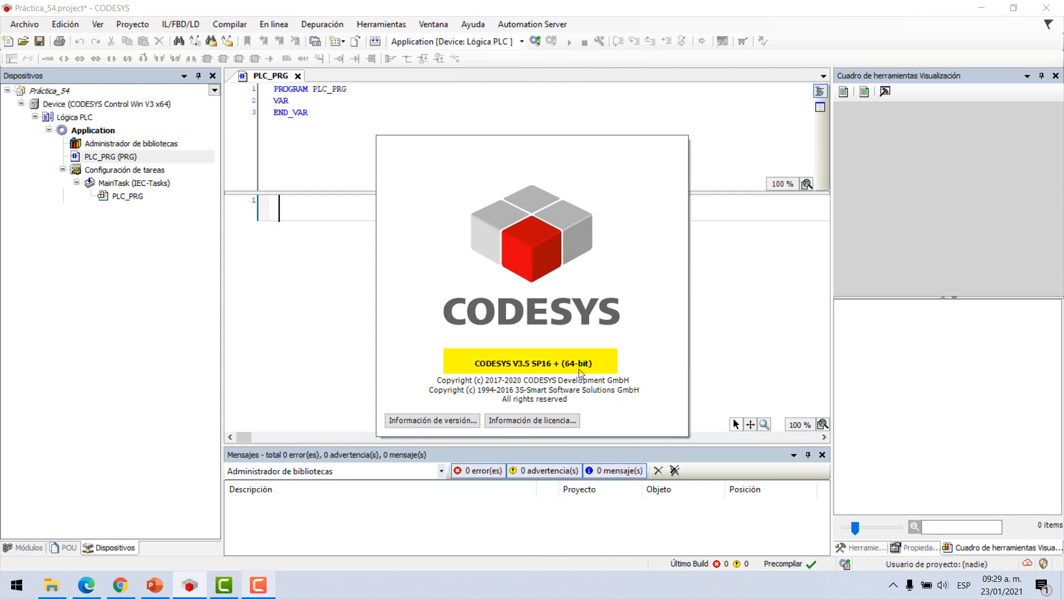
# Step: Add a new visualization object named Visualization to the Application
pyautogui.click(580, 373)
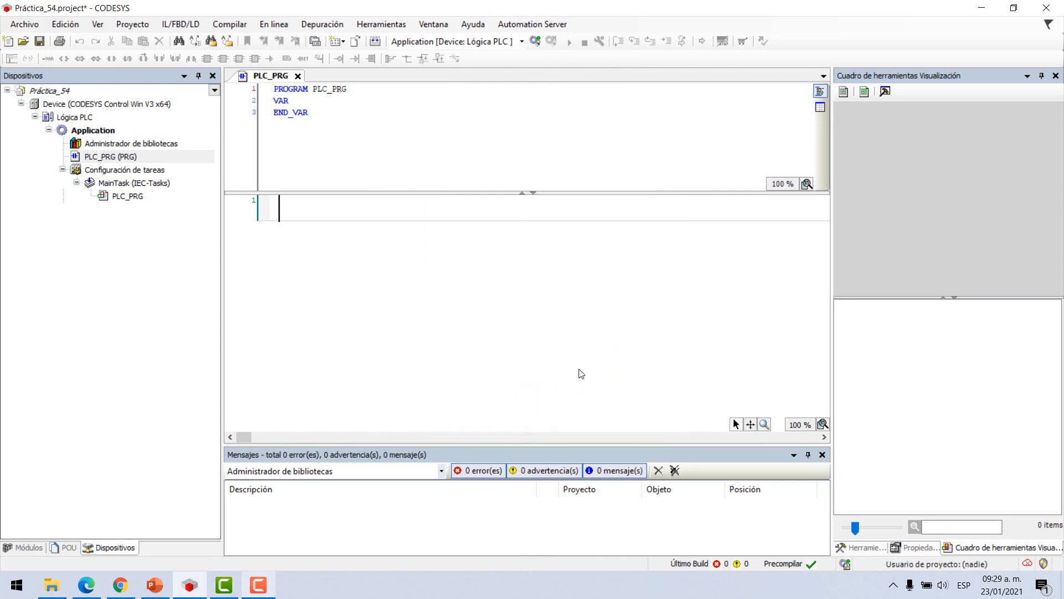
pyautogui.click(91, 132)
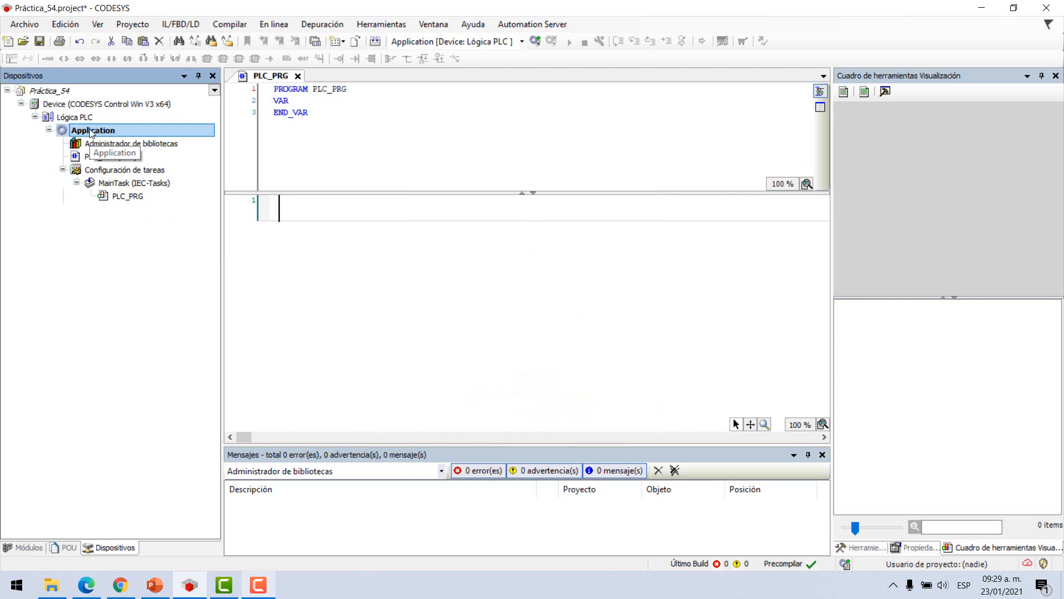
pyautogui.rightClick(92, 132)
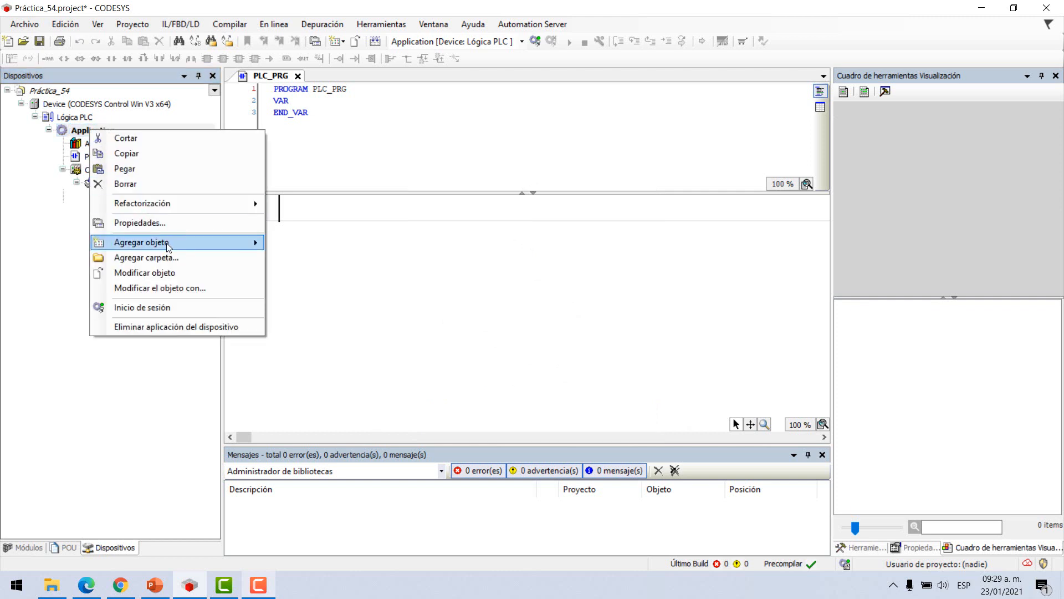
pyautogui.moveTo(166, 243)
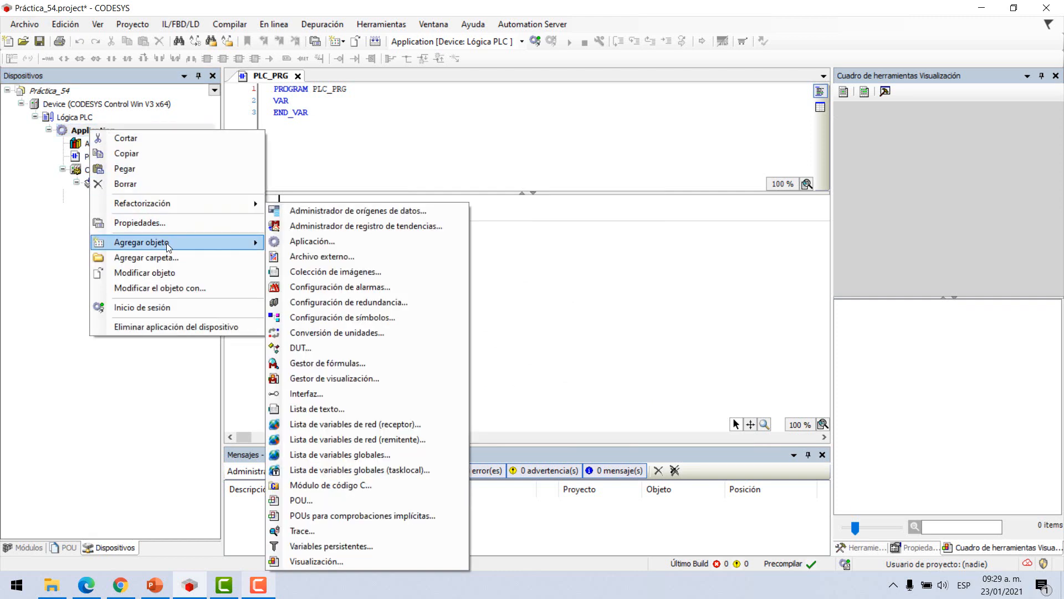
pyautogui.click(316, 561)
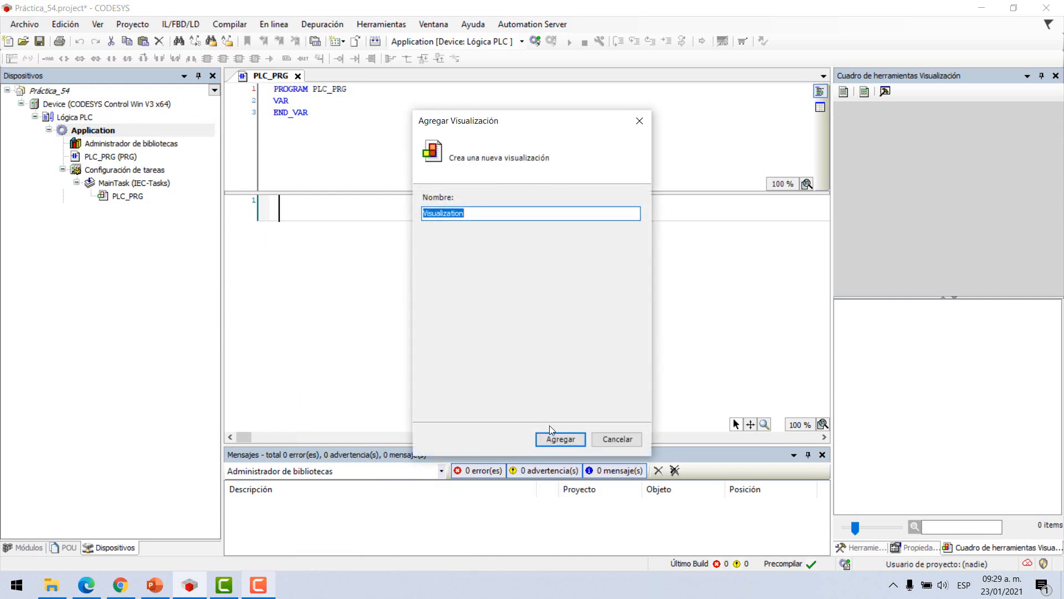
pyautogui.click(547, 440)
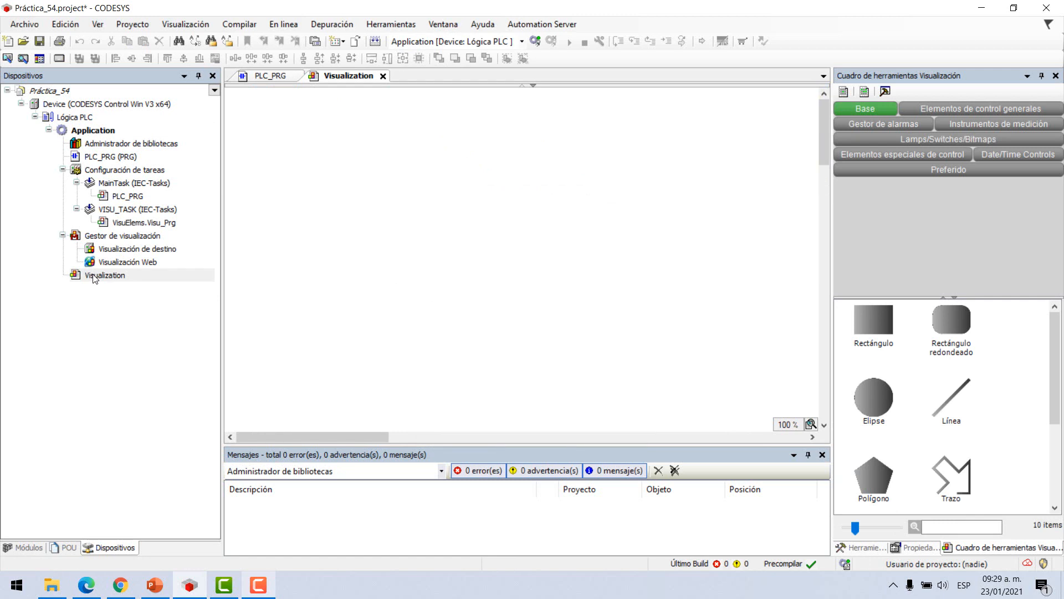
# Step: Set the Visualization object's properties to use the specified display size of 1024 by 768
pyautogui.rightClick(94, 277)
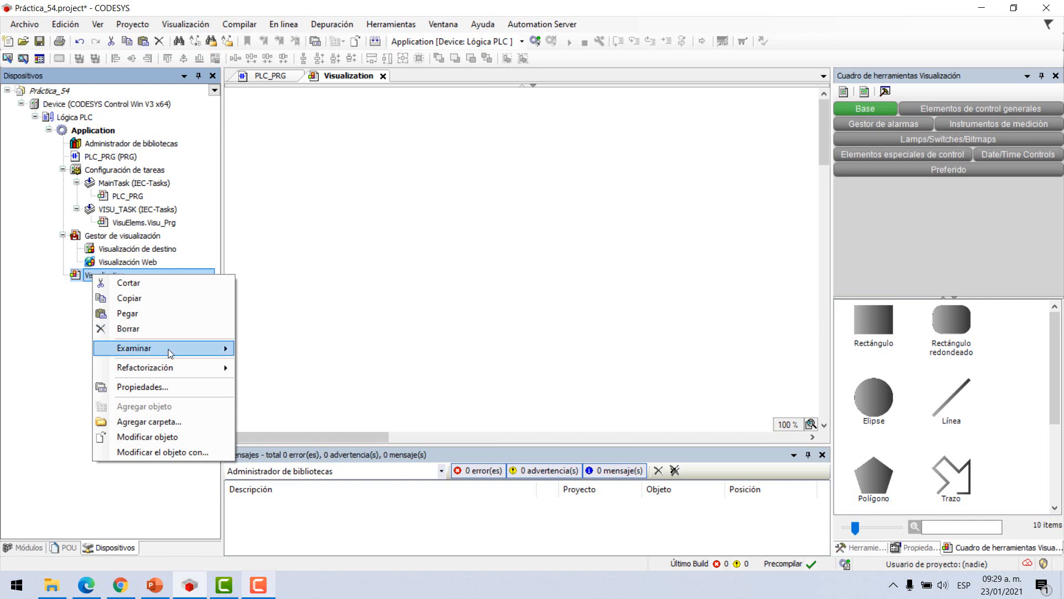
pyautogui.click(160, 387)
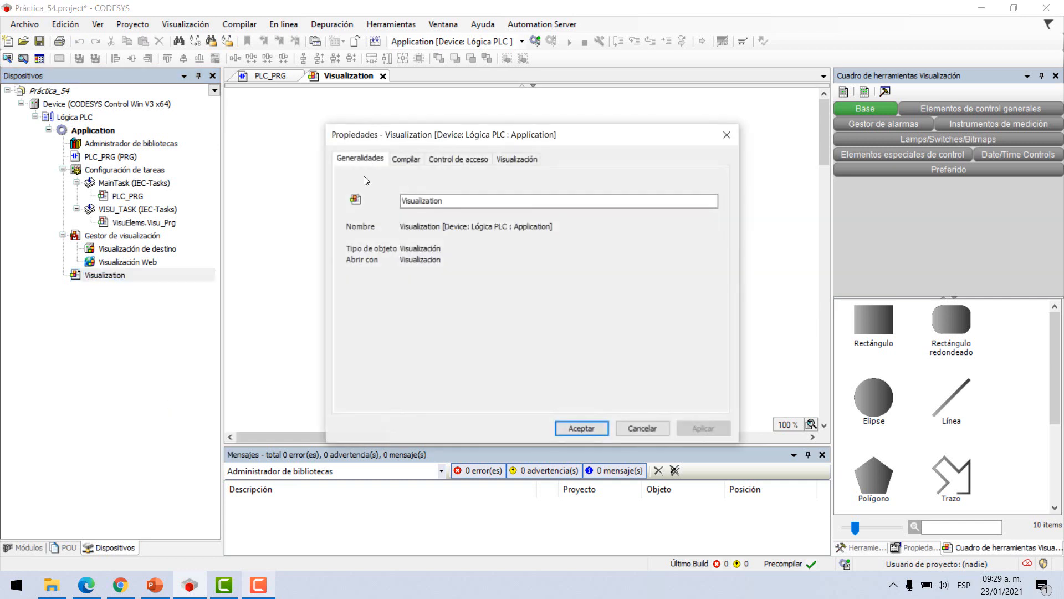
pyautogui.click(529, 158)
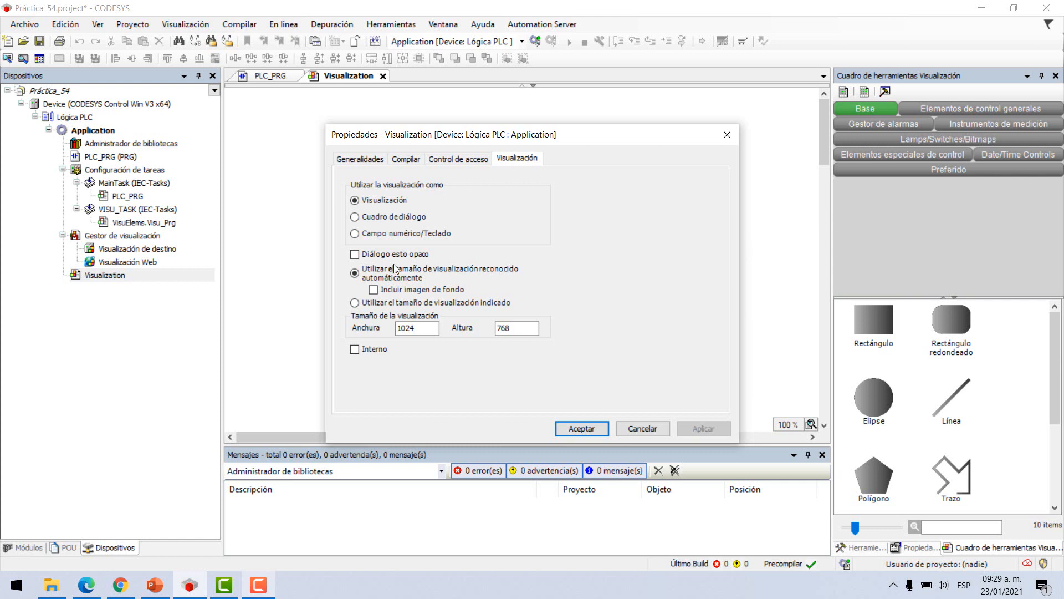
pyautogui.click(355, 304)
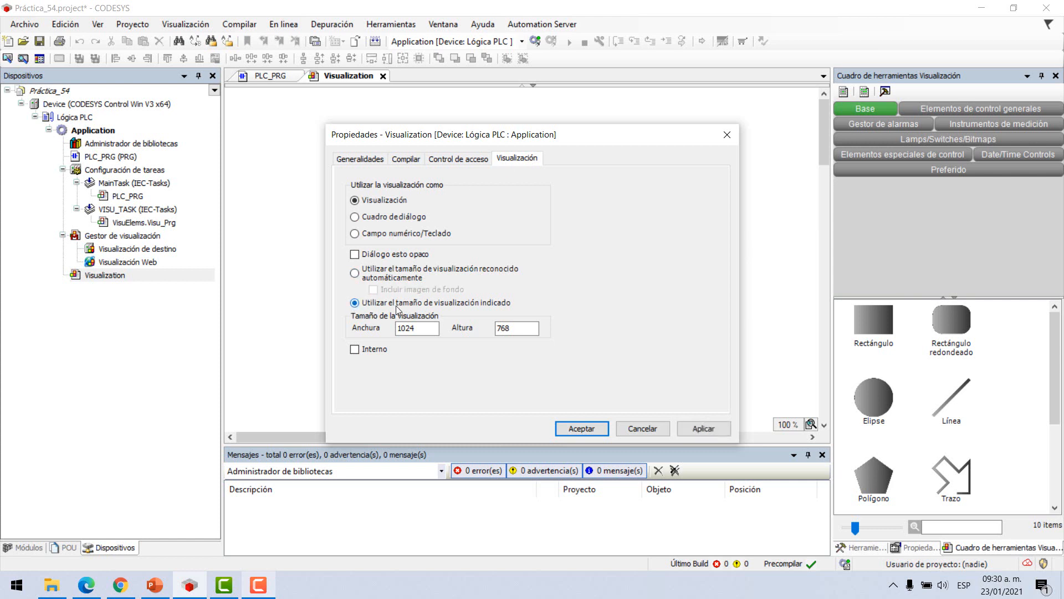
pyautogui.click(700, 427)
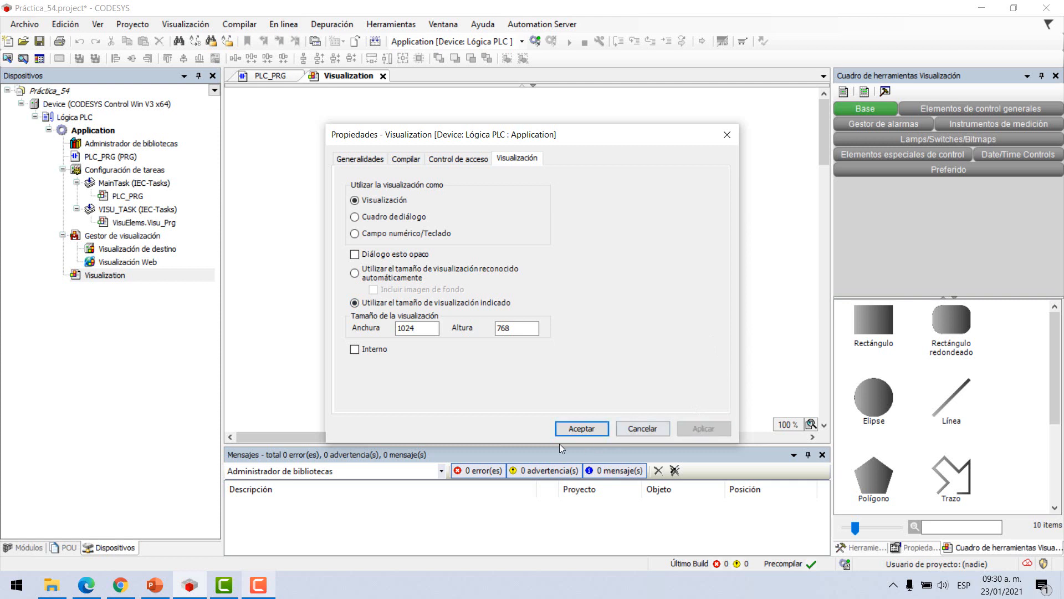
pyautogui.click(581, 429)
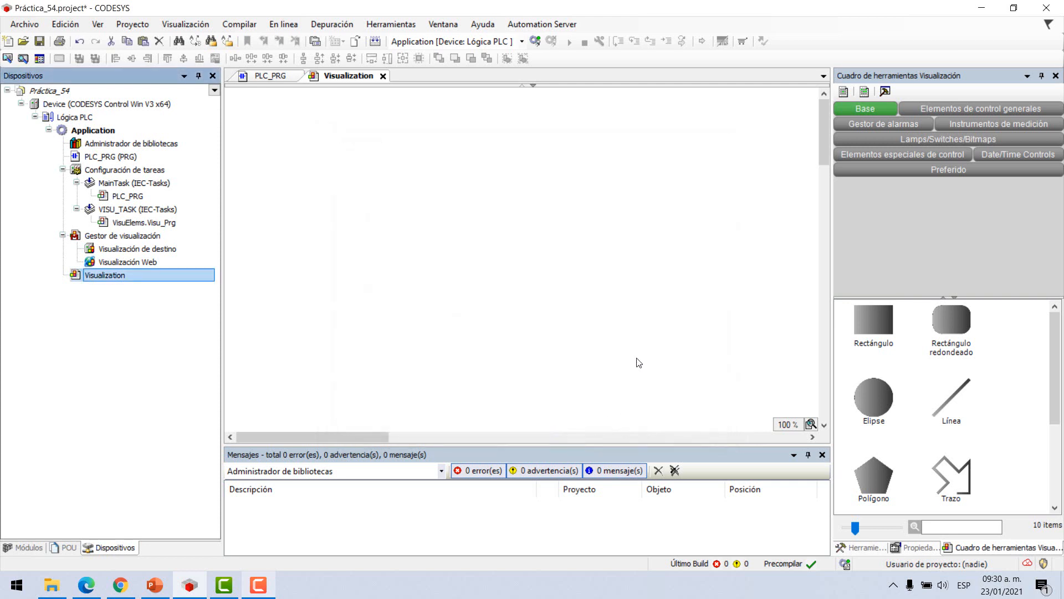
# Step: Insert a rectangle 150 wide and 30 high on the visualization canvas at about X 153, Y 153
pyautogui.click(791, 426)
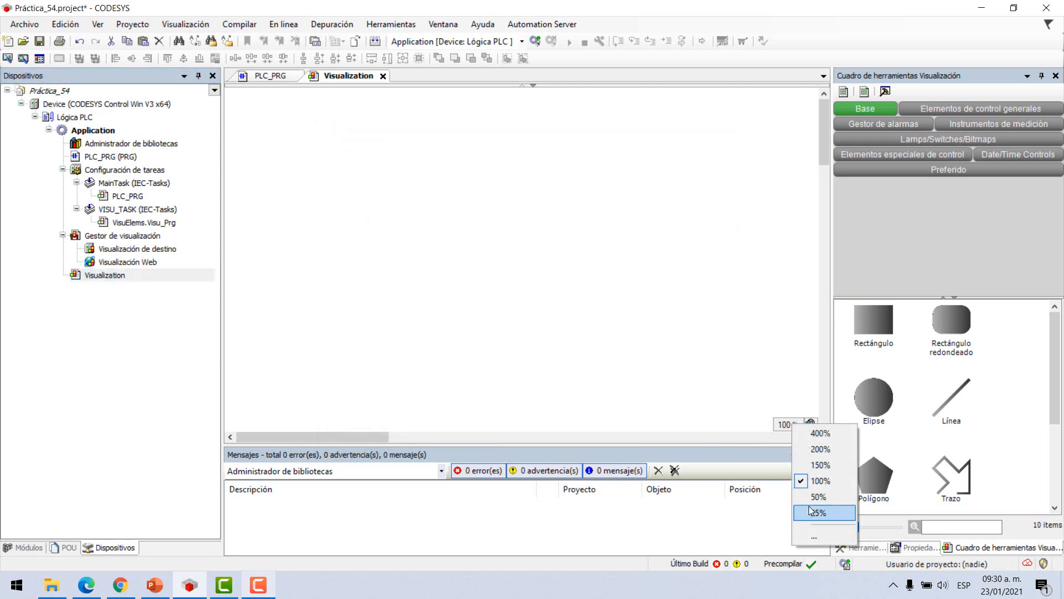
pyautogui.click(816, 497)
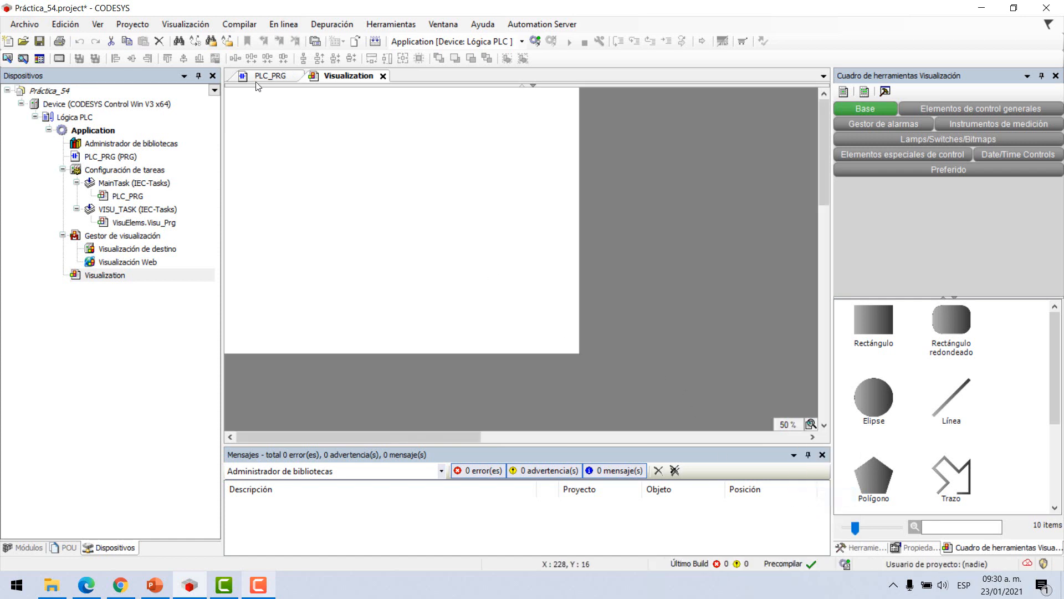
pyautogui.moveTo(876, 321); pyautogui.dragTo(227, 90)
pyautogui.click(329, 169)
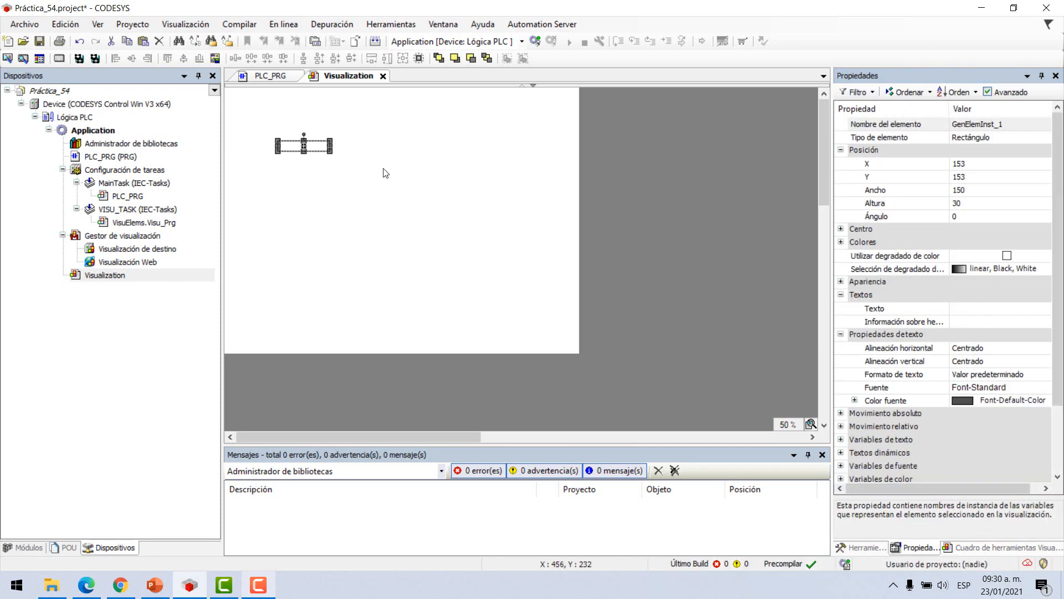
# Step: Duplicate the rectangle into four copies scattered at uneven positions across the upper part of the canvas
pyautogui.moveTo(323, 150); pyautogui.dragTo(481, 141)
pyautogui.hotkey('ctrl', 'c')
pyautogui.hotkey('ctrl', 'v')
pyautogui.hotkey('ctrl', 'v')
pyautogui.hotkey('ctrl', 'v')
pyautogui.click(431, 242)
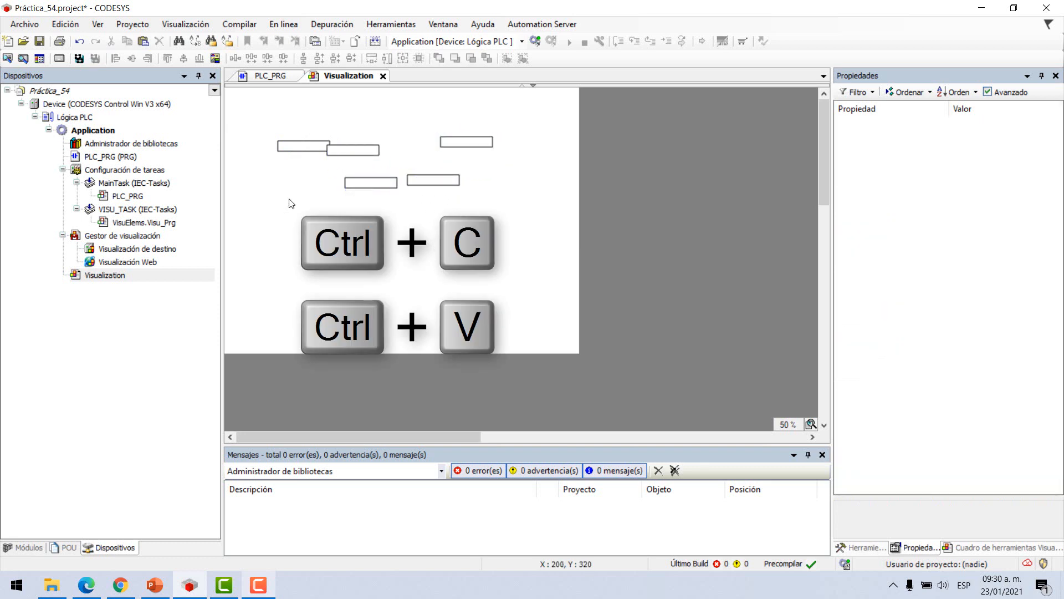
# Step: Select all five rectangles together with a selection window, then clear the selection
pyautogui.moveTo(245, 217); pyautogui.dragTo(532, 103)
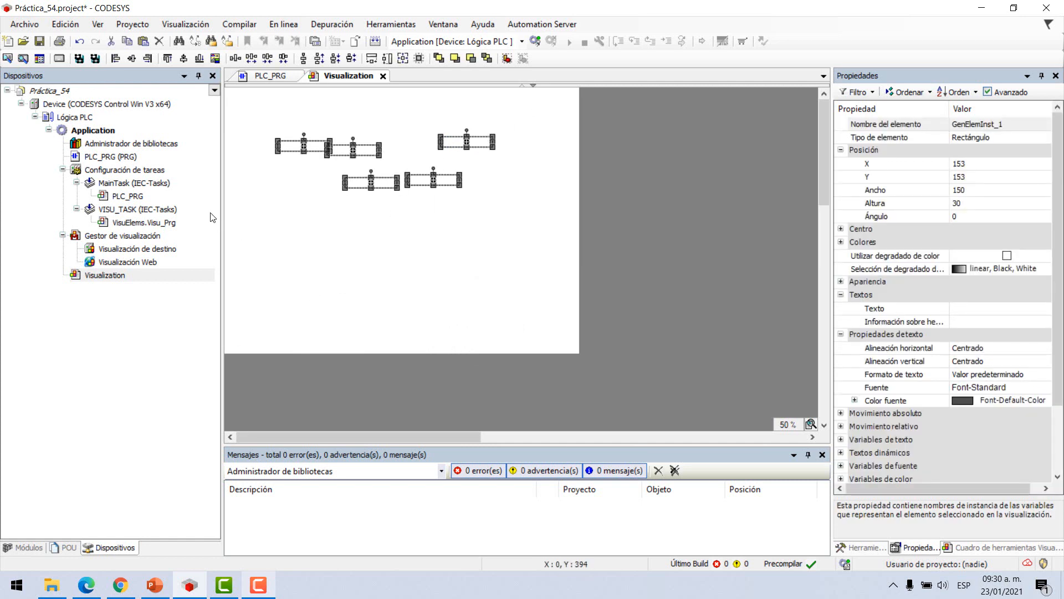
pyautogui.click(262, 224)
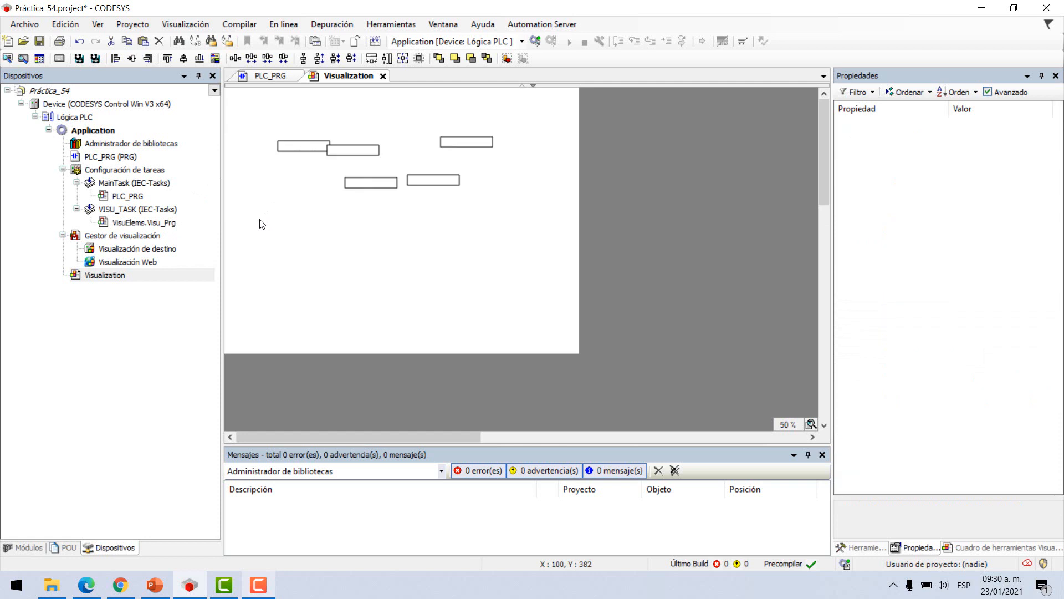
pyautogui.moveTo(260, 220); pyautogui.dragTo(520, 106)
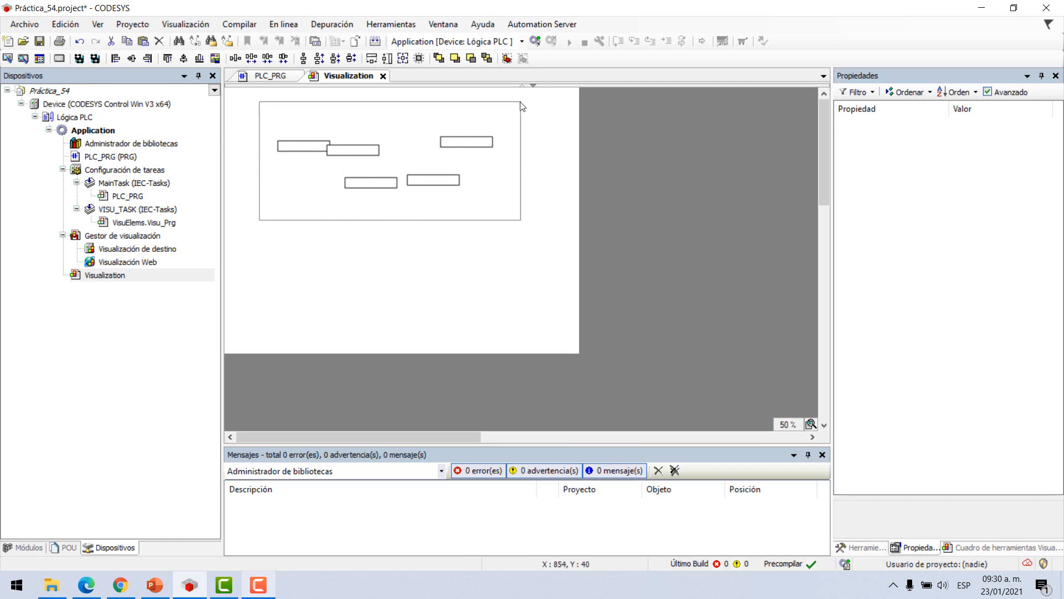
pyautogui.moveTo(521, 105); pyautogui.dragTo(522, 106)
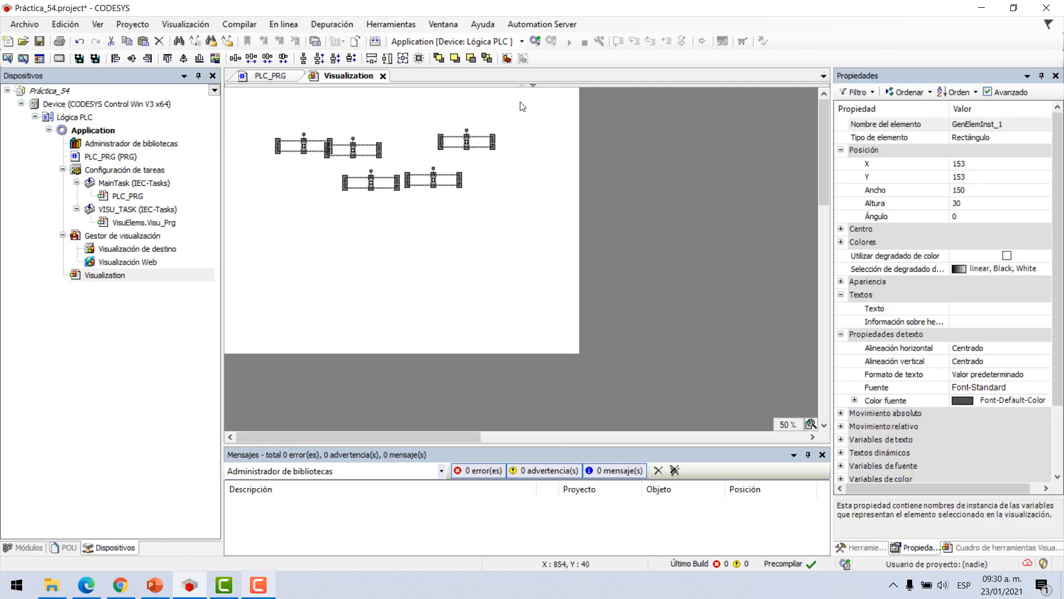
pyautogui.click(314, 235)
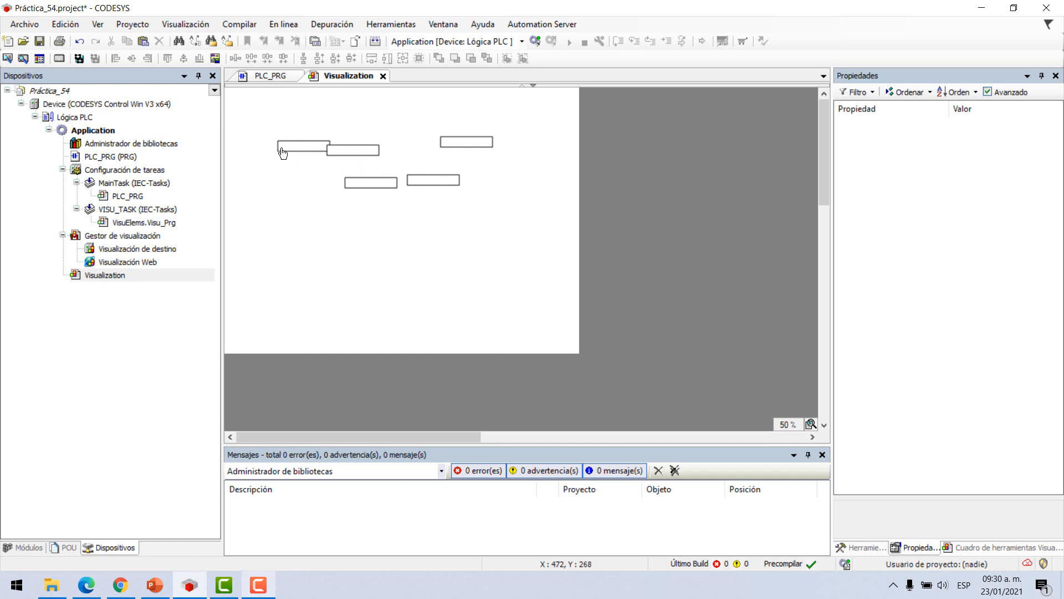
# Step: Select the original rectangle, add one of the lower copies to the selection, and deselect both
pyautogui.click(296, 154)
pyautogui.keyDown('ctrl'); pyautogui.click(427, 182); pyautogui.keyUp('ctrl')
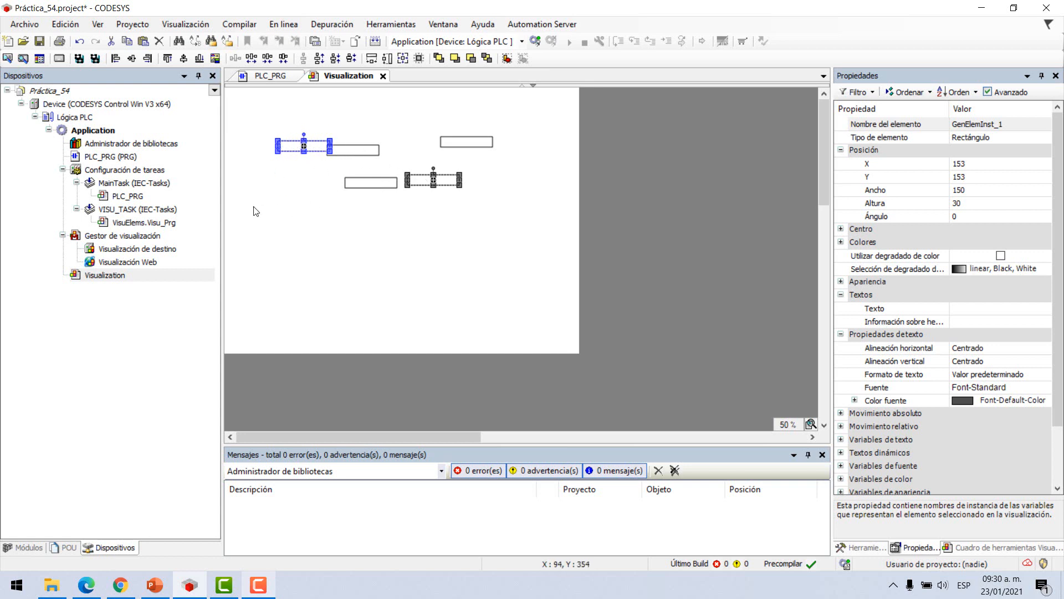
pyautogui.click(283, 215)
# Step: Select all five rectangles and examine the alignment, spacing and size-matching commands available for them
pyautogui.moveTo(246, 218); pyautogui.dragTo(528, 115)
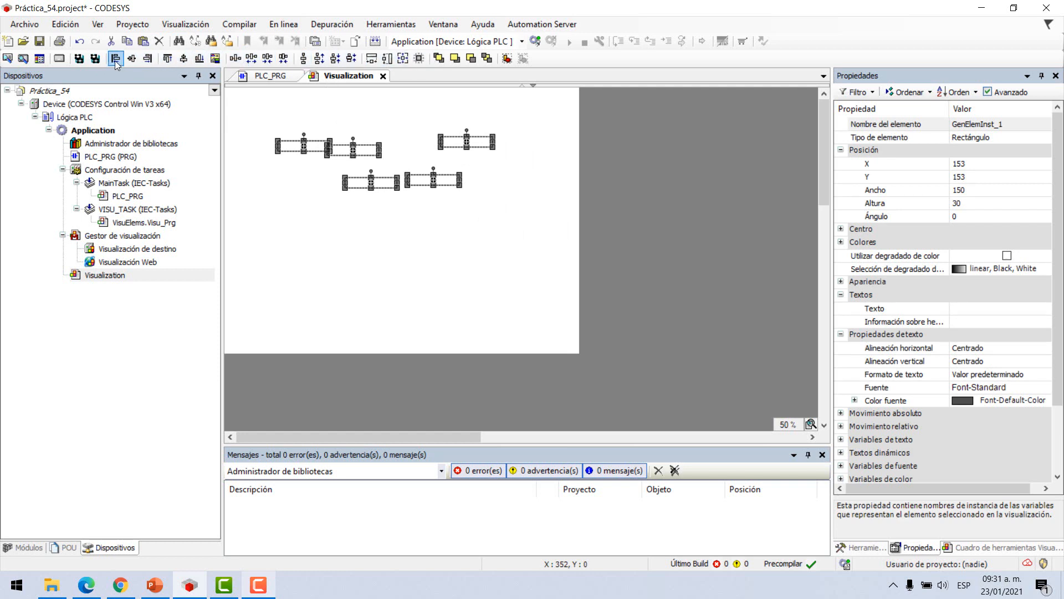
pyautogui.rightClick(364, 150)
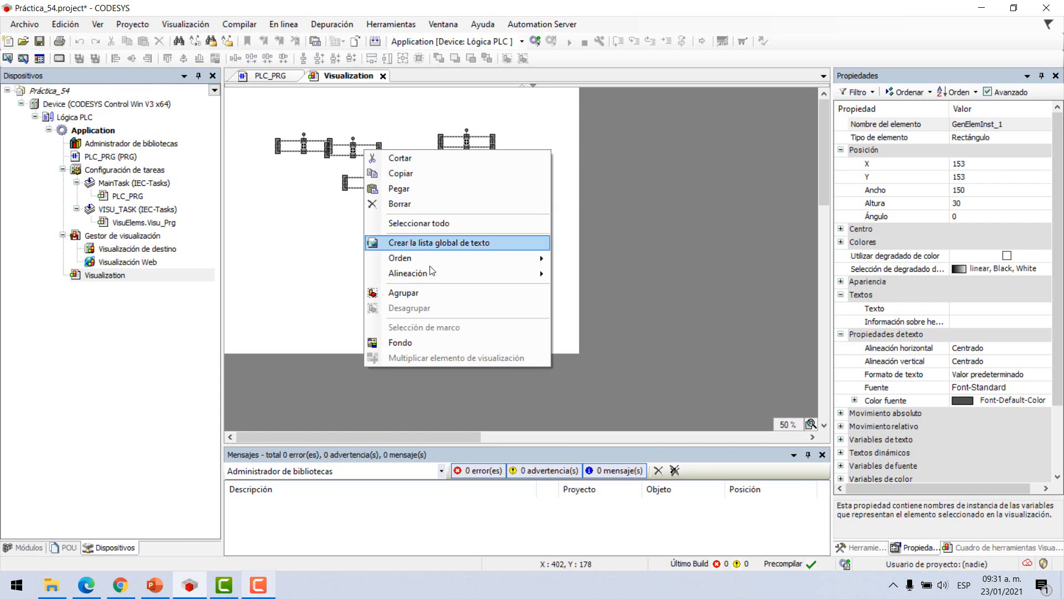
pyautogui.moveTo(439, 273)
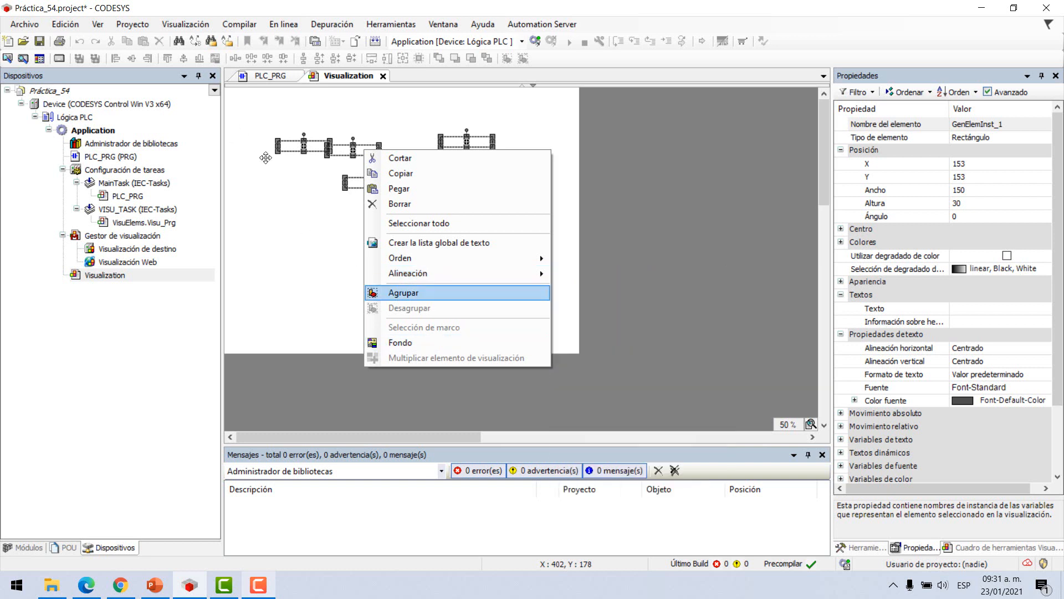
pyautogui.click(294, 152)
pyautogui.moveTo(240, 228); pyautogui.dragTo(524, 131)
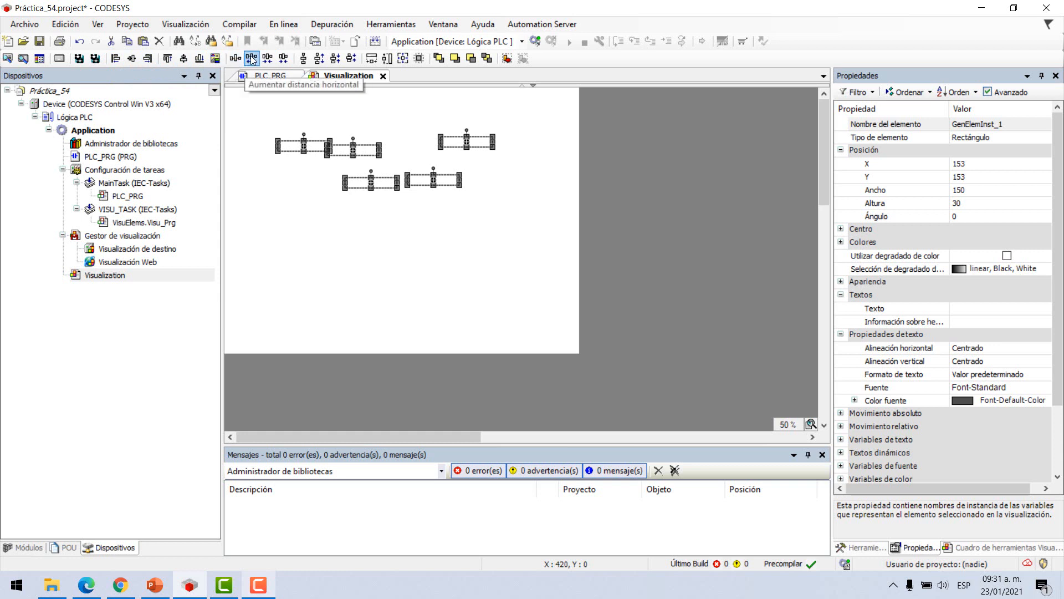
pyautogui.rightClick(322, 147)
pyautogui.moveTo(397, 271)
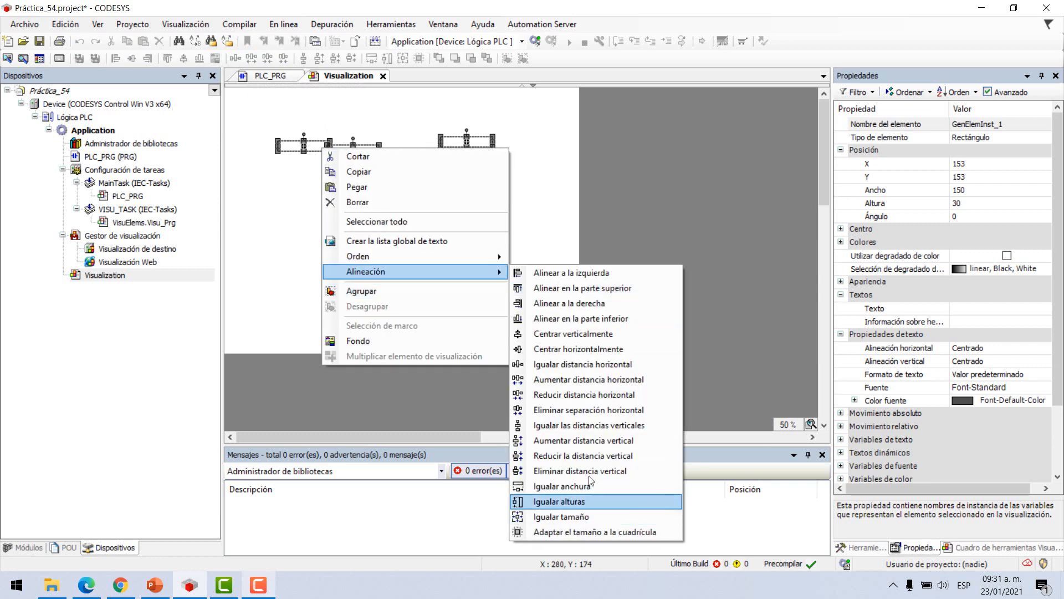
pyautogui.click(564, 184)
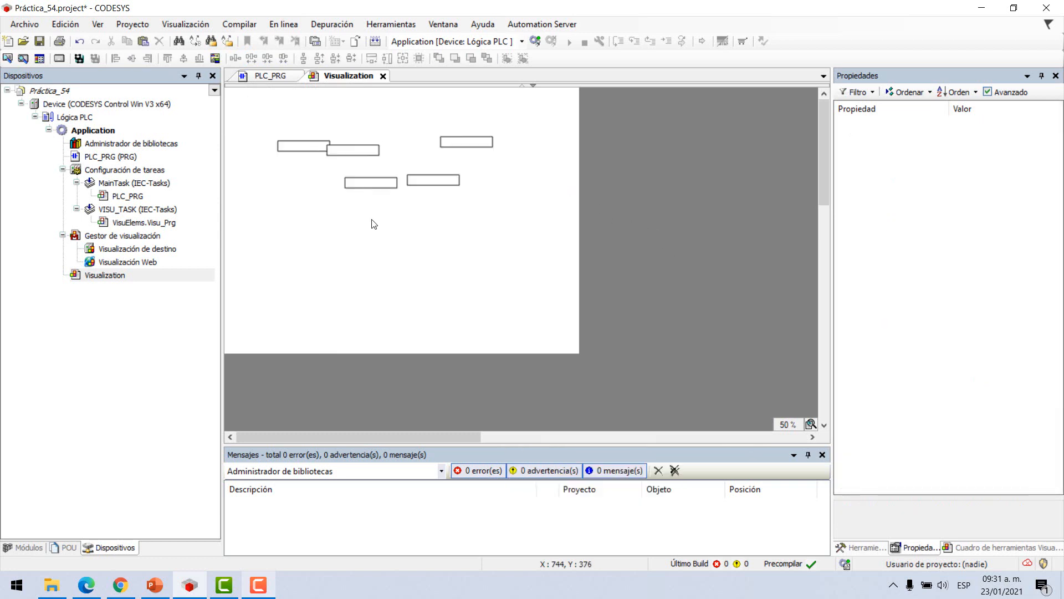
# Step: Try aligning all five rectangles to the left and then to the right, undoing each alignment
pyautogui.moveTo(246, 218); pyautogui.dragTo(528, 107)
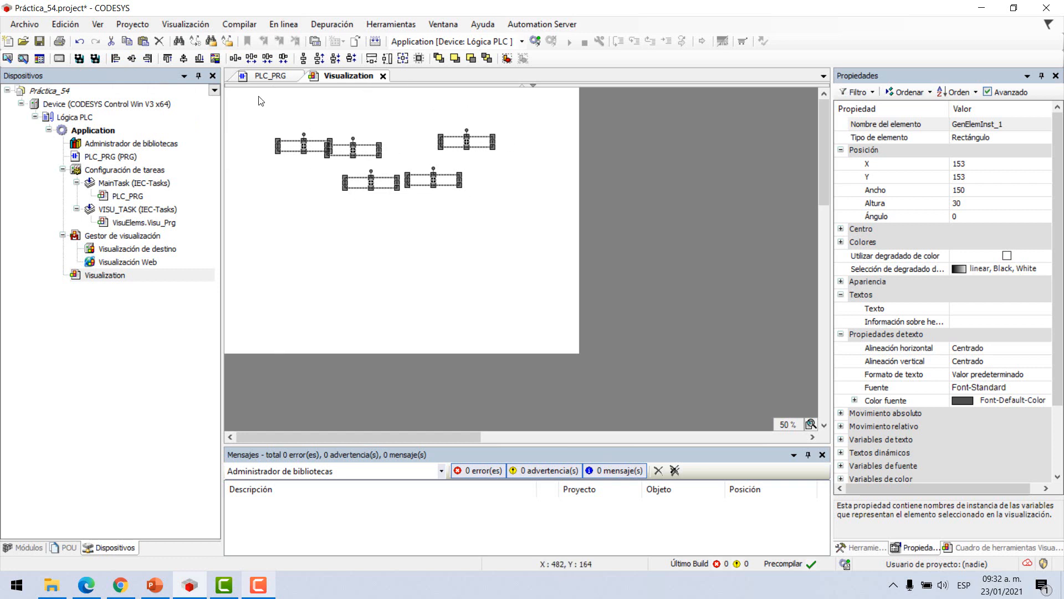
pyautogui.click(115, 59)
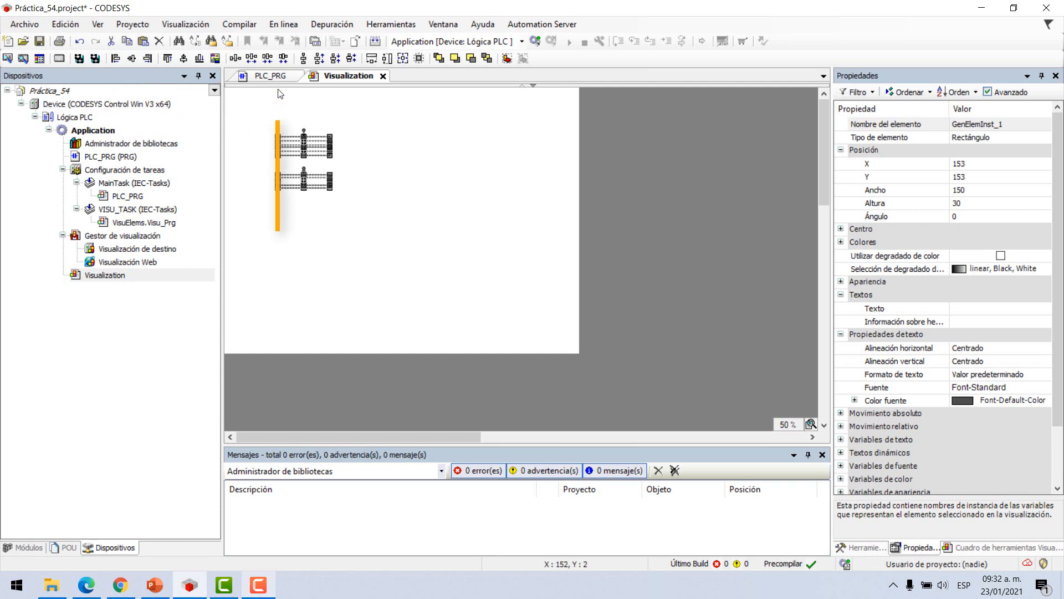
pyautogui.hotkey('ctrl', 'z')
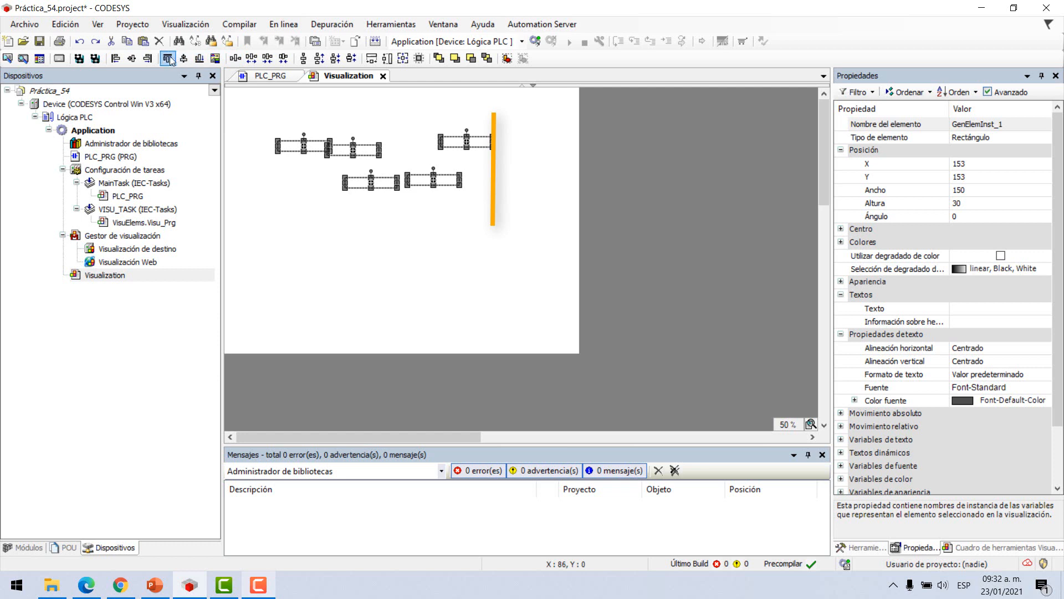
pyautogui.click(147, 58)
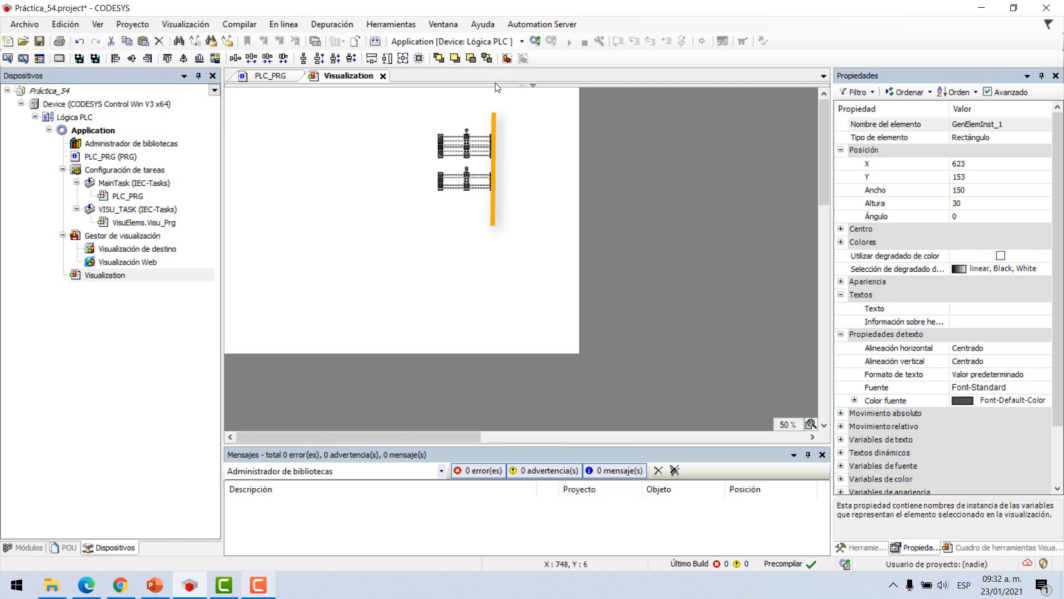
pyautogui.hotkey('ctrl', 'z')
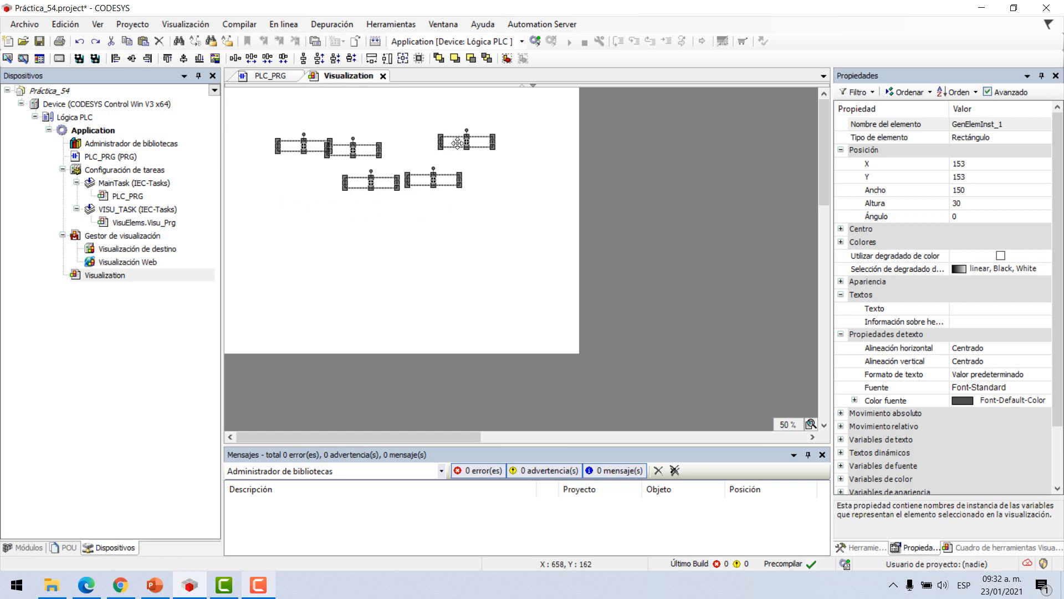
# Step: Align the five selected rectangles along their top edges
pyautogui.moveTo(458, 143); pyautogui.dragTo(510, 142)
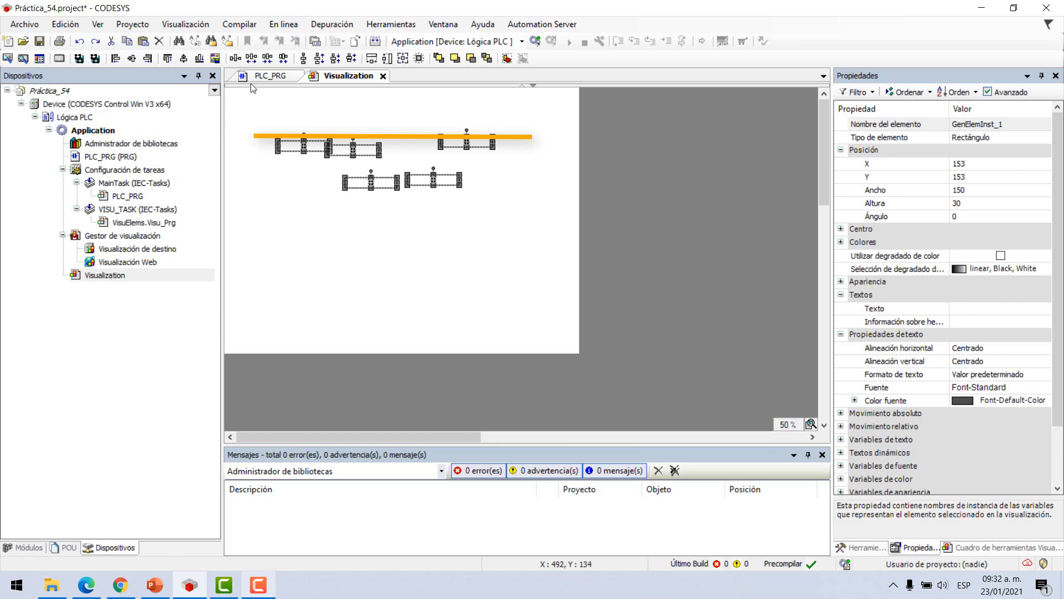
pyautogui.click(167, 58)
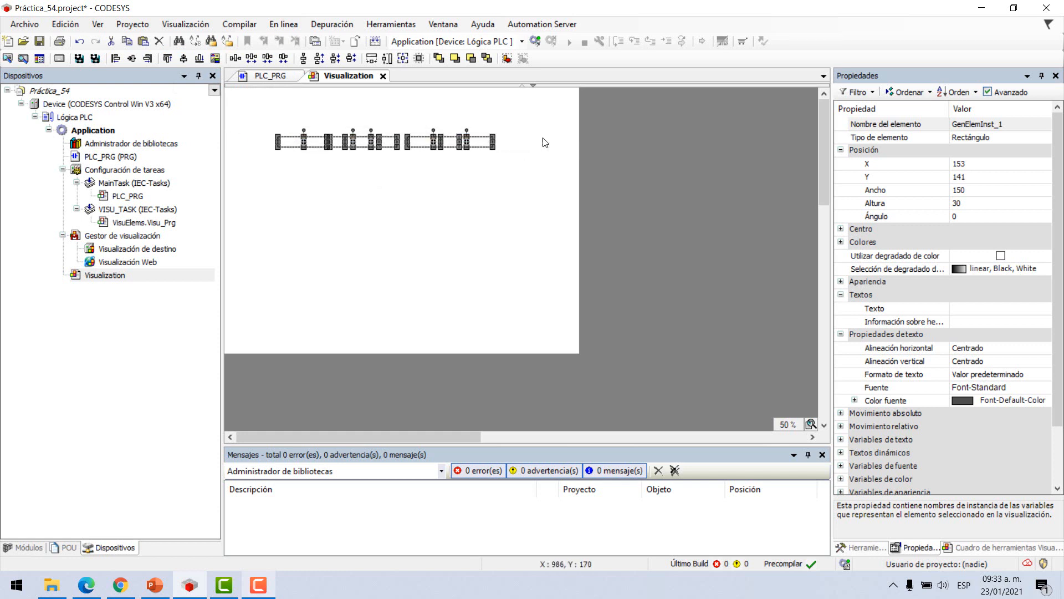
# Step: Undo the top-edge alignment and try aligning the five rectangles along their bottom edges, undoing that alignment too
pyautogui.hotkey('ctrl', 'z')
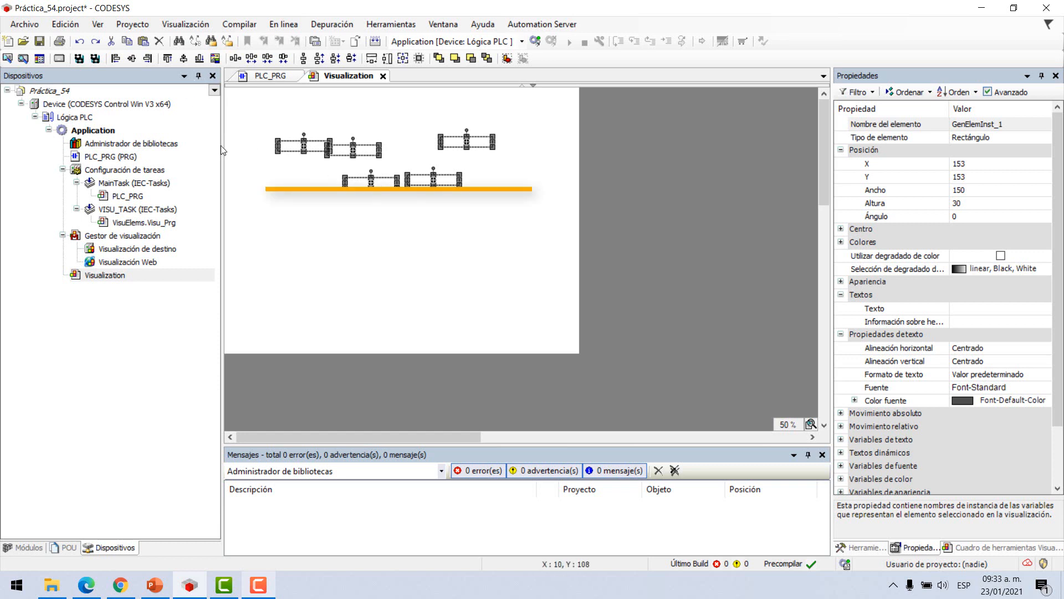
pyautogui.click(200, 62)
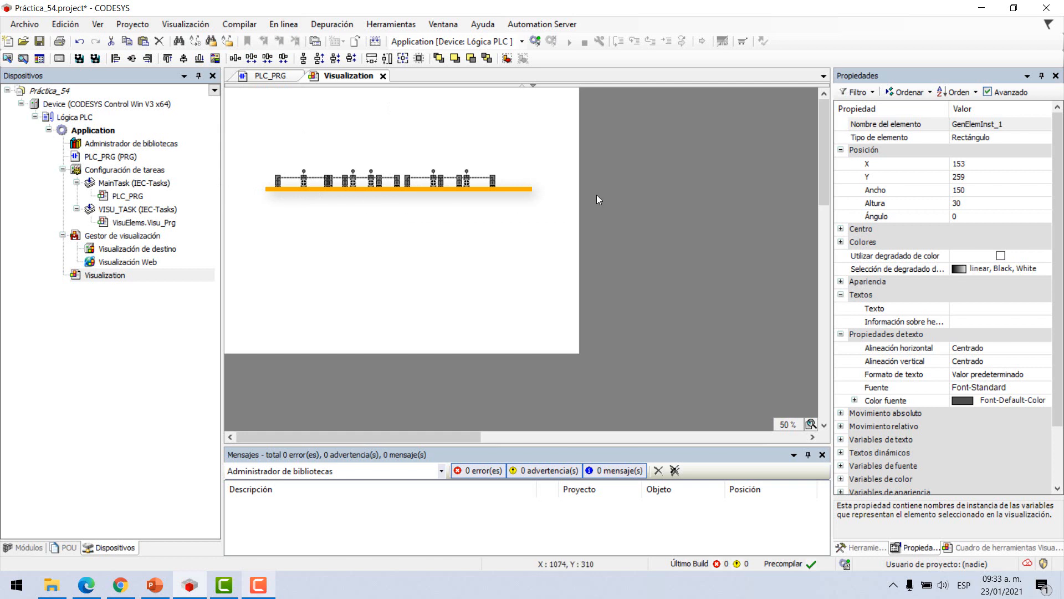
pyautogui.hotkey('ctrl', 'z')
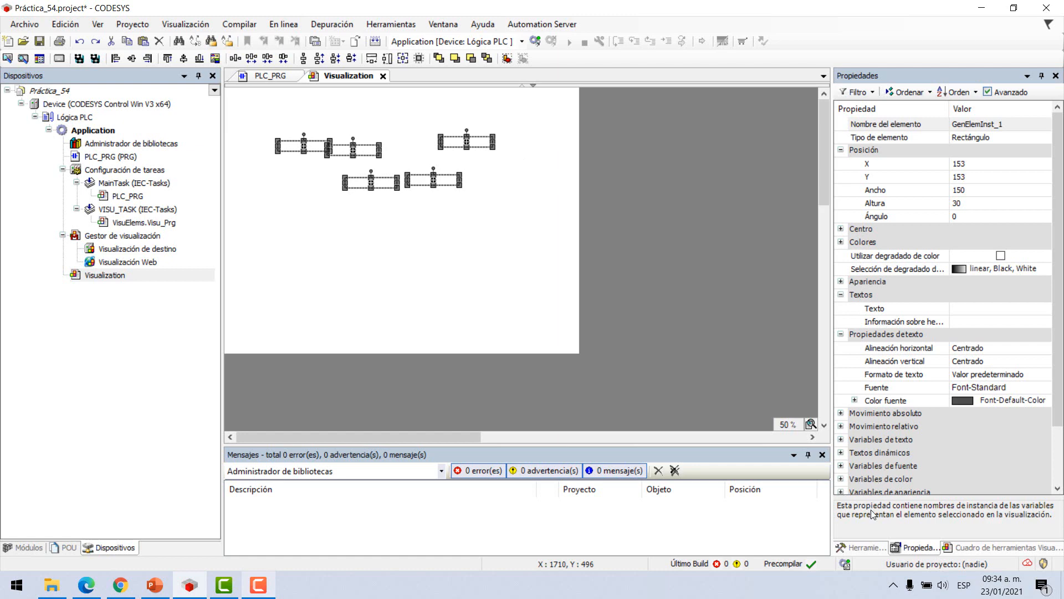
pyautogui.click(516, 240)
pyautogui.click(433, 181)
pyautogui.click(423, 190)
pyautogui.click(424, 189)
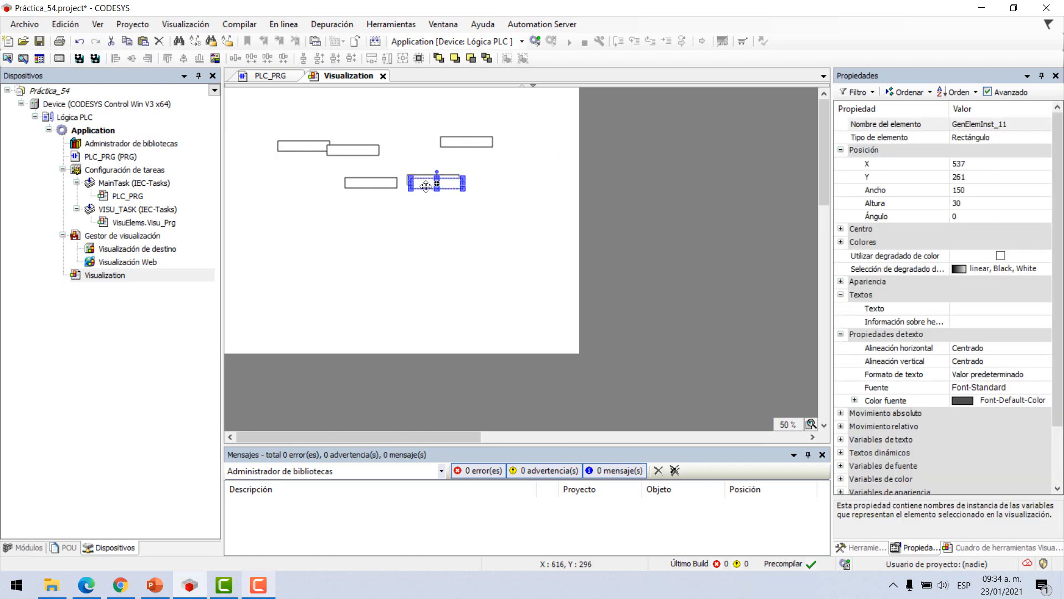
pyautogui.click(347, 152)
pyautogui.click(293, 148)
pyautogui.click(288, 192)
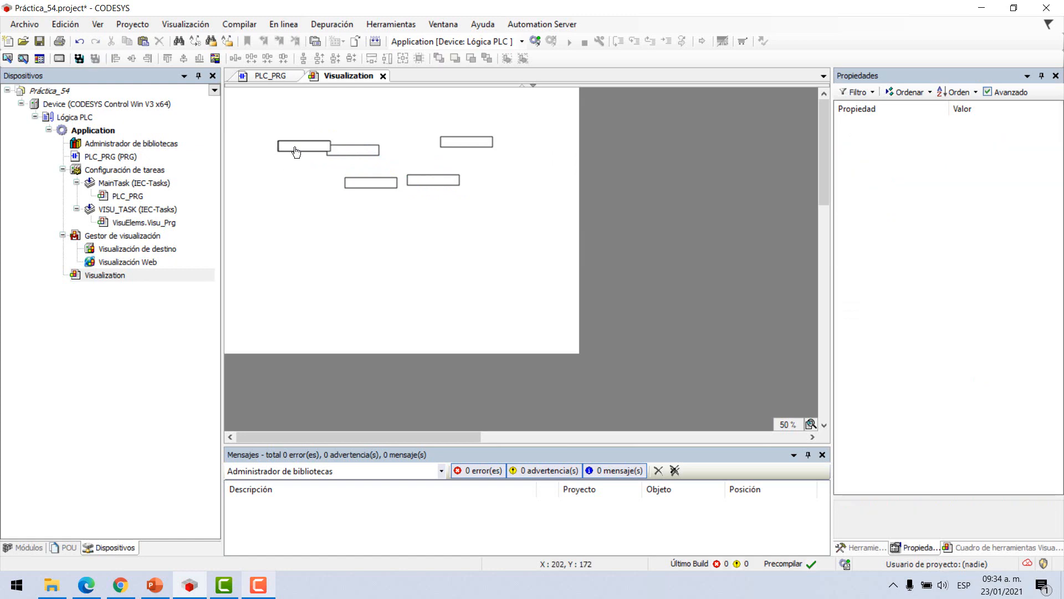
# Step: Duplicate the leftmost rectangle and enlarge the copy over the others to a width of 620 and a height of 280
pyautogui.click(294, 149)
pyautogui.click(298, 183)
pyautogui.click(309, 146)
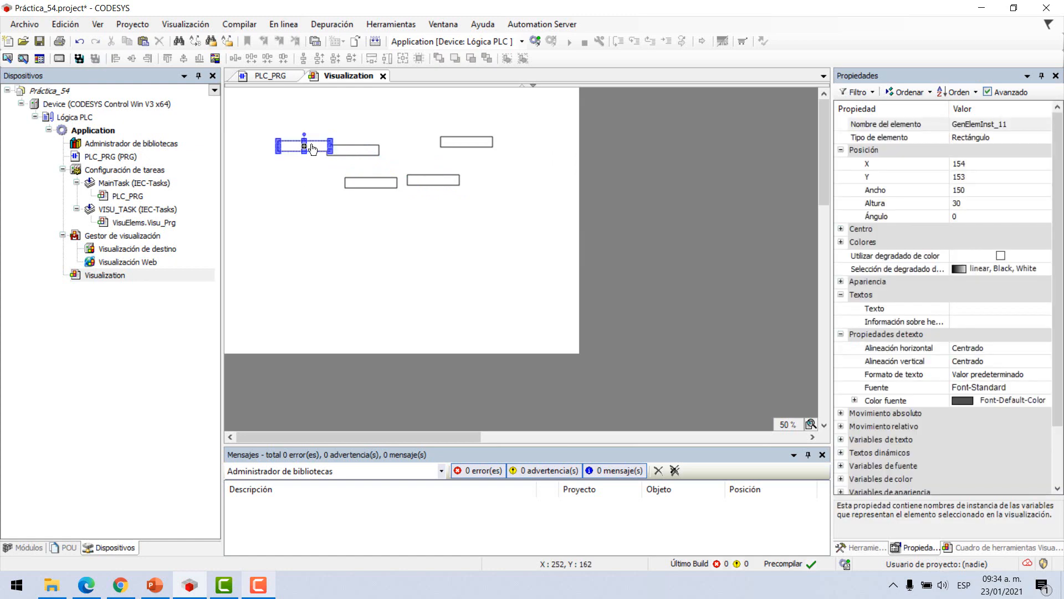
pyautogui.moveTo(333, 146); pyautogui.dragTo(494, 145)
pyautogui.click(499, 166)
pyautogui.click(488, 146)
pyautogui.click(460, 163)
pyautogui.click(446, 148)
pyautogui.moveTo(387, 151); pyautogui.dragTo(387, 239)
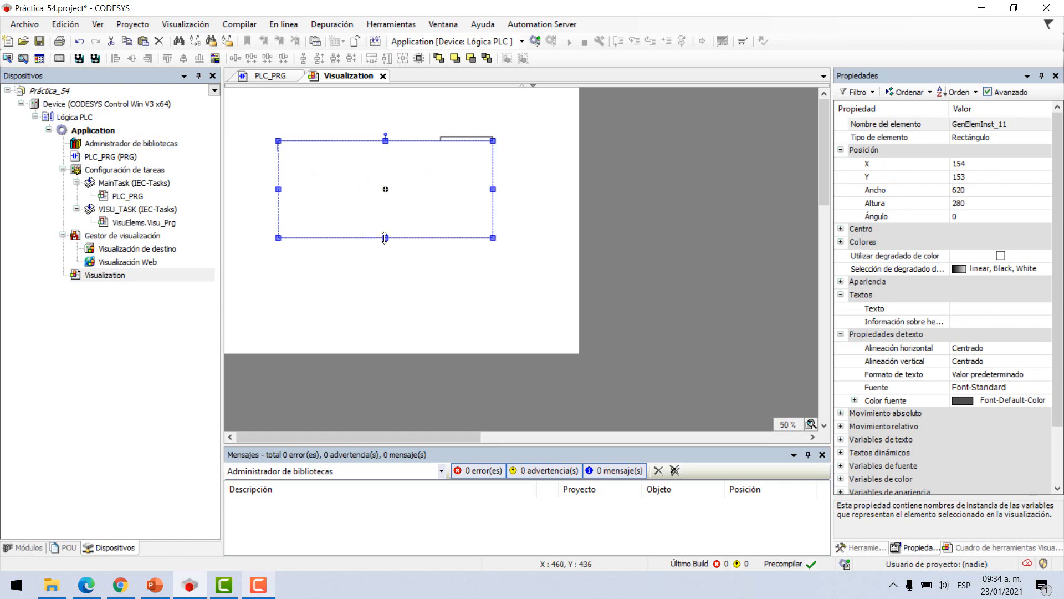
# Step: Send the large rectangle behind the five small ones with Enviar hacia atrás
pyautogui.click(366, 227)
pyautogui.click(367, 217)
pyautogui.rightClick(365, 211)
pyautogui.moveTo(413, 318)
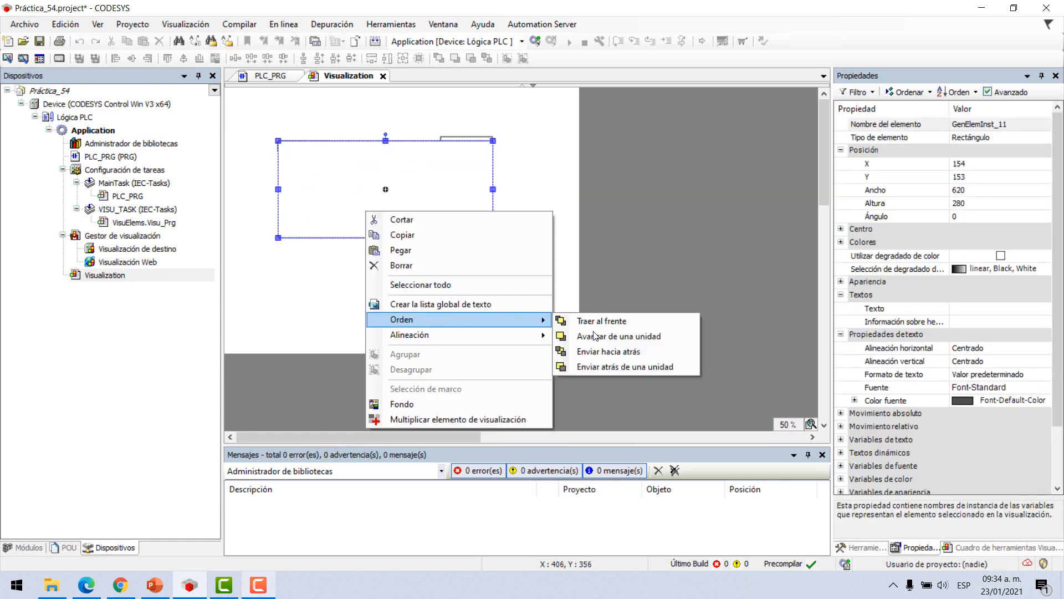
pyautogui.click(616, 351)
# Step: Try centring the five small rectangles on a common vertical axis, and undo the alignment
pyautogui.click(455, 286)
pyautogui.moveTo(518, 210); pyautogui.dragTo(261, 128)
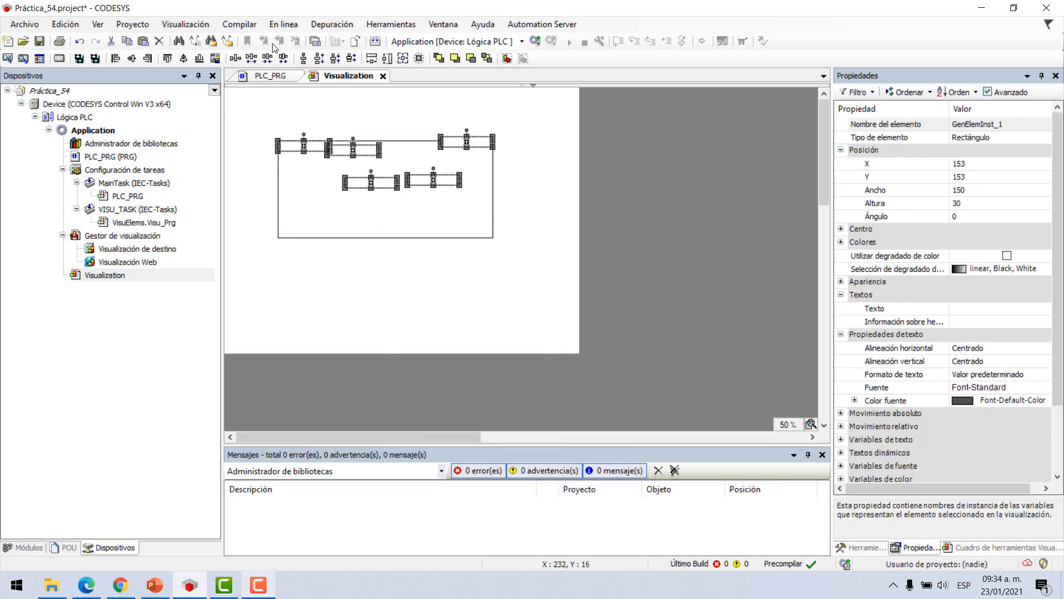
pyautogui.click(184, 59)
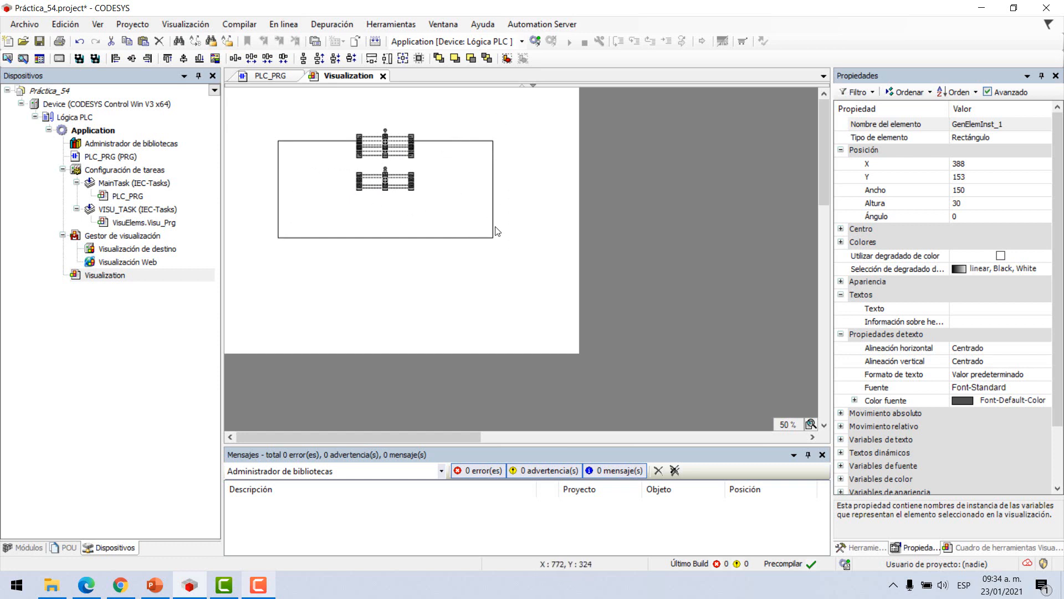
pyautogui.hotkey('ctrl', 'z')
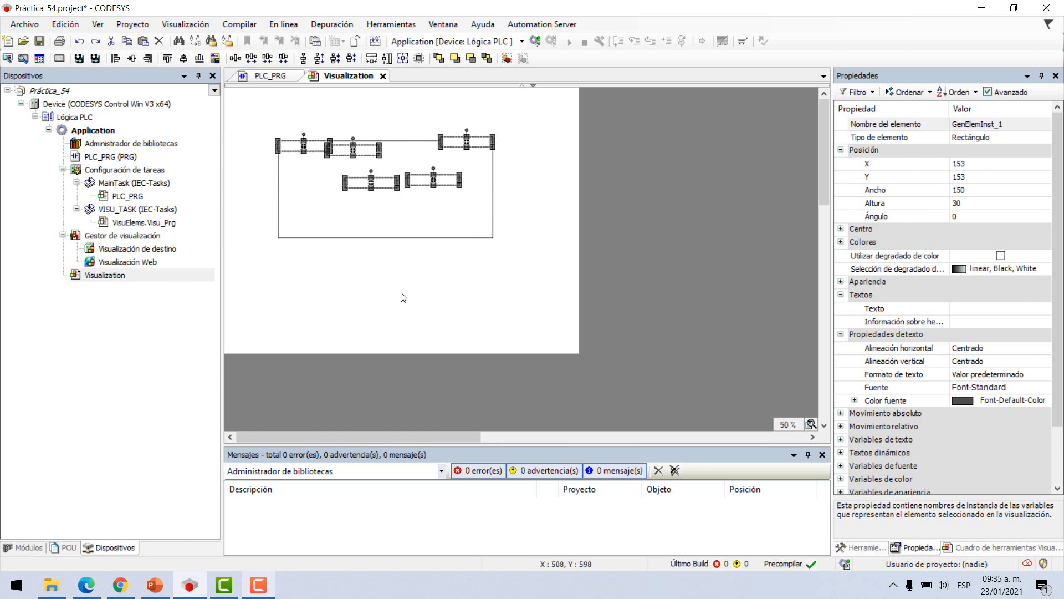
# Step: Nudge the large rectangle up to Y 141 so its top edge meets the highest small rectangle
pyautogui.click(402, 292)
pyautogui.click(436, 206)
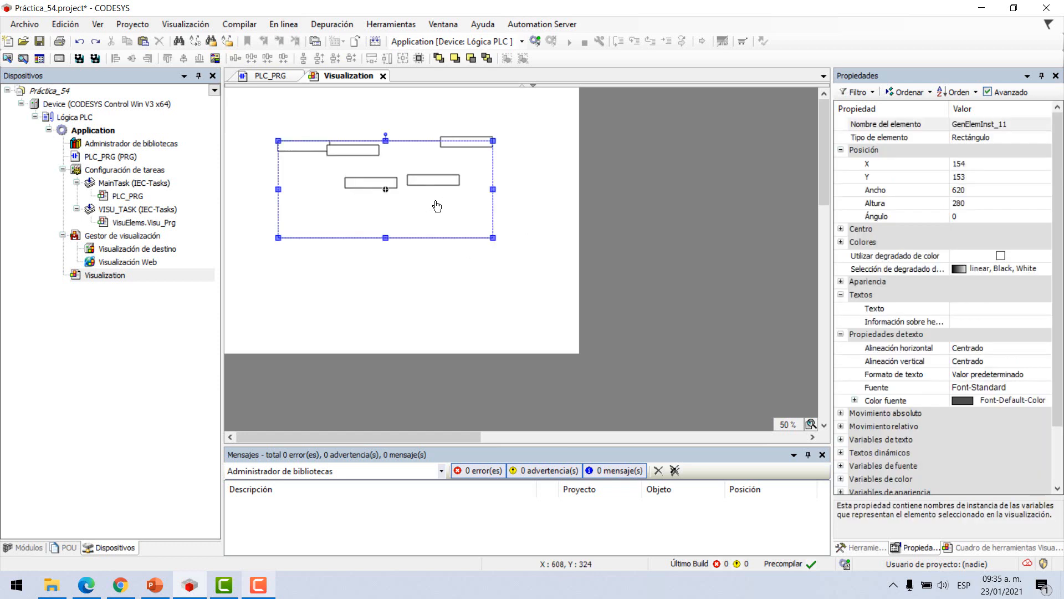
pyautogui.press('Up')
pyautogui.press('Up')
pyautogui.press('Up')
pyautogui.press('Up')
pyautogui.press('Up')
pyautogui.press('Up')
pyautogui.press('Up')
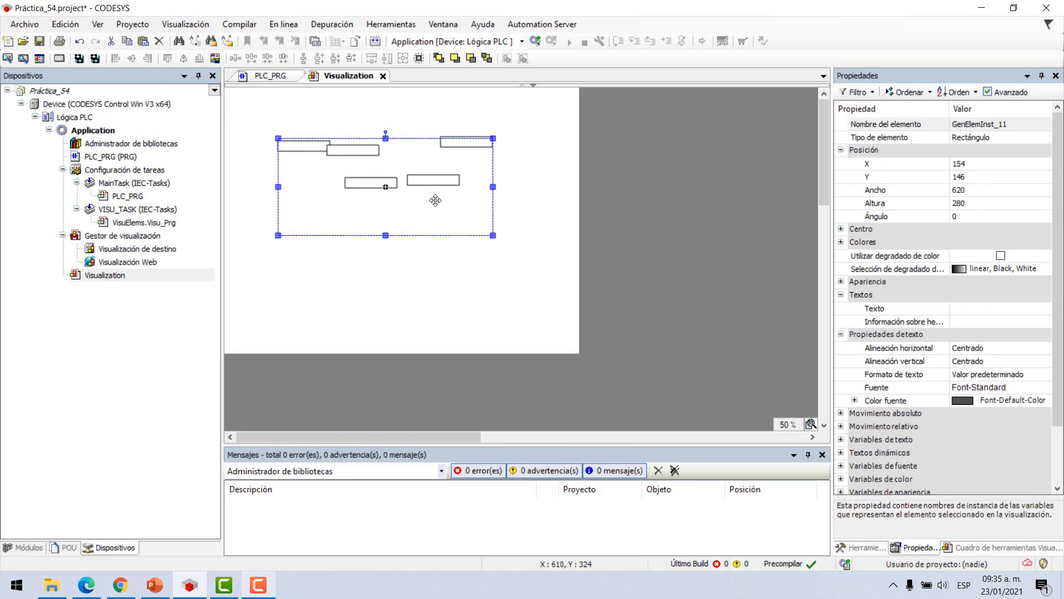
pyautogui.click(430, 265)
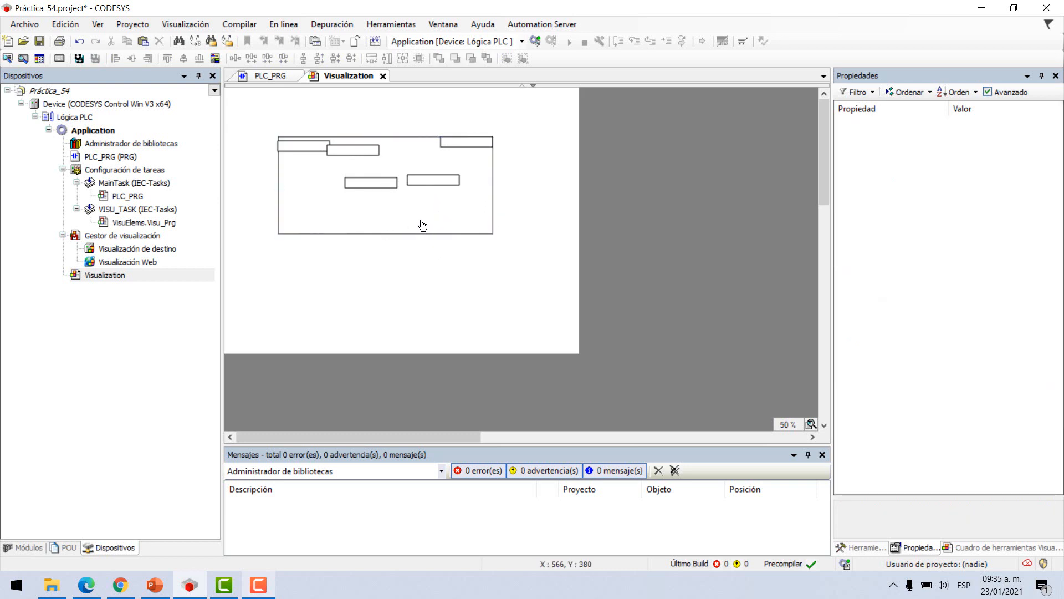
# Step: Shorten the large rectangle to a height of 148 so it just encloses the five small ones
pyautogui.click(422, 223)
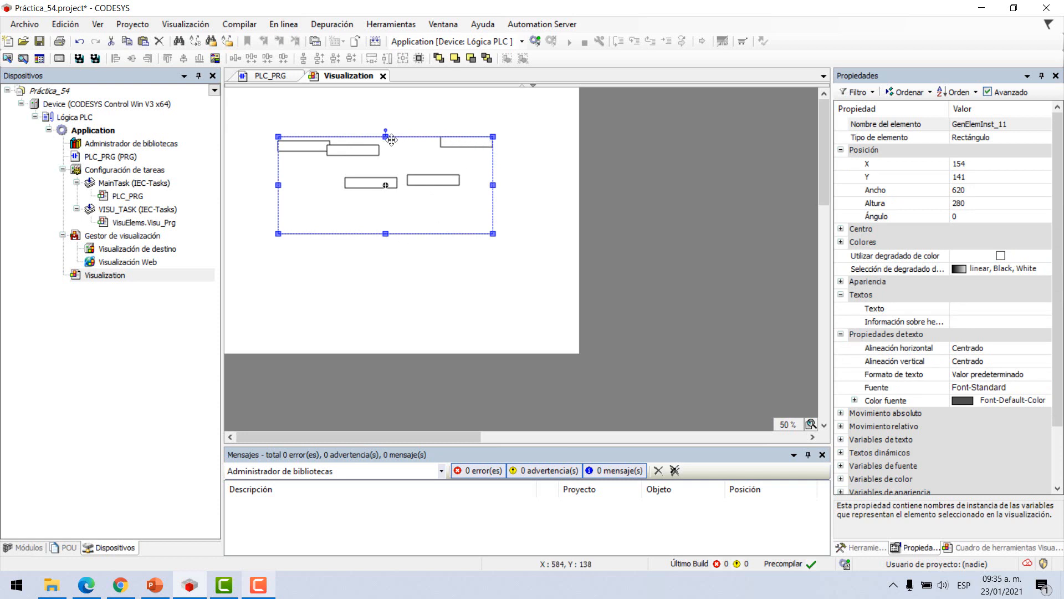
pyautogui.moveTo(386, 233); pyautogui.dragTo(398, 190)
pyautogui.click(401, 237)
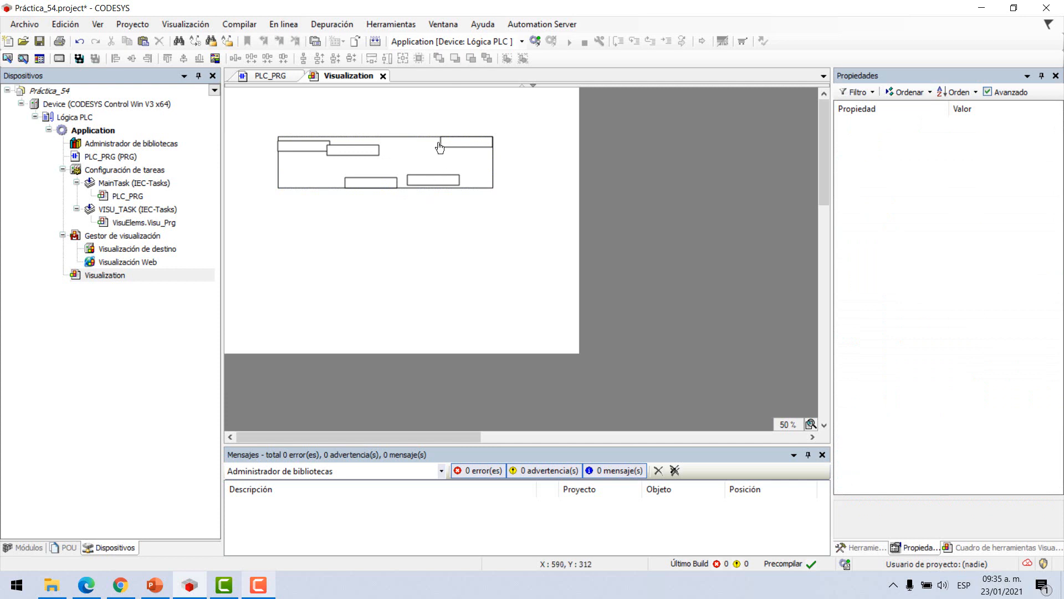
pyautogui.click(474, 169)
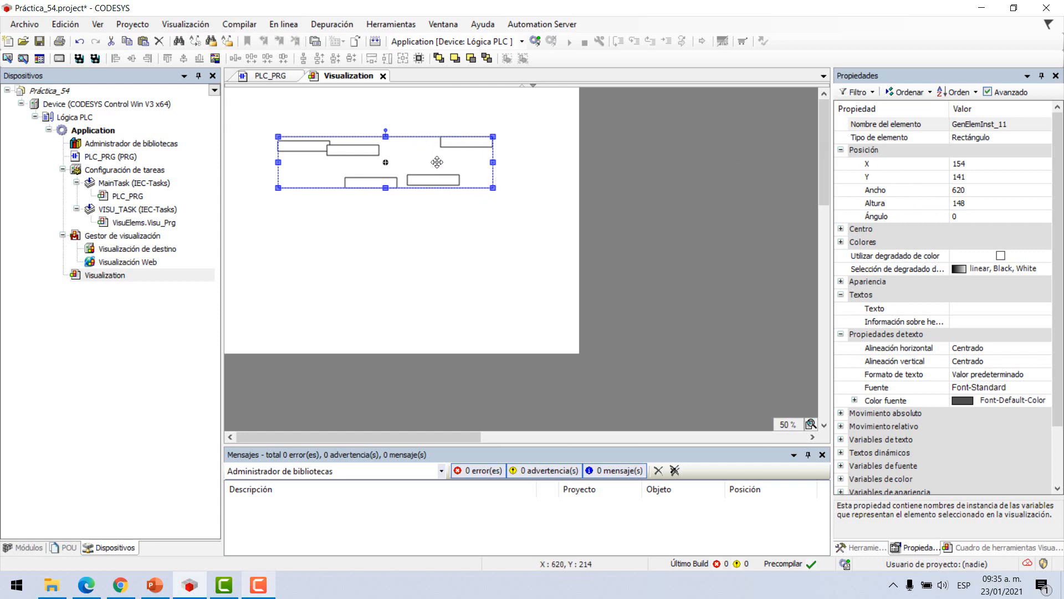
pyautogui.click(558, 182)
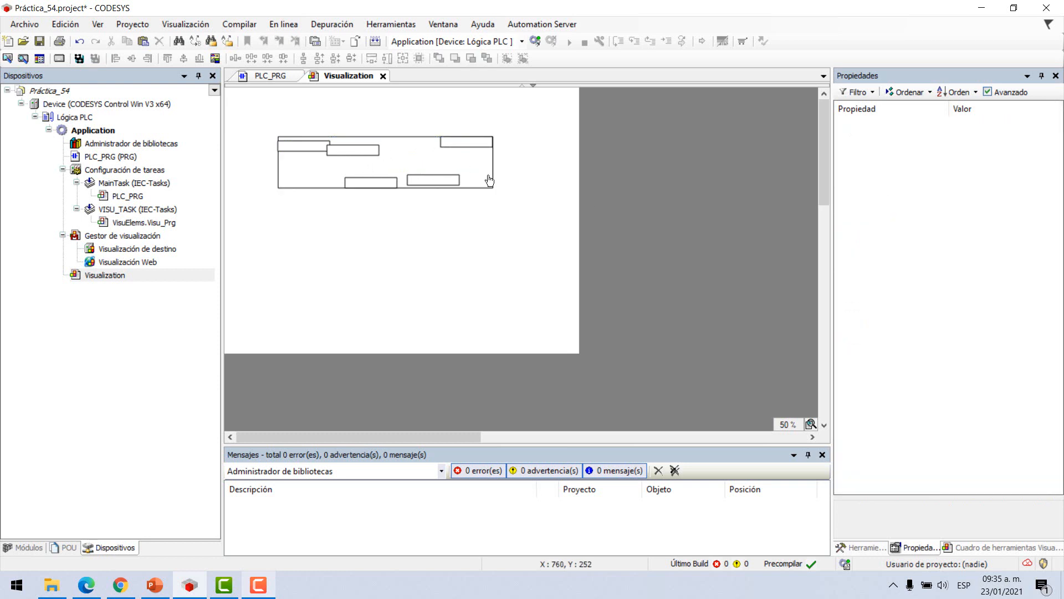
# Step: Send the resized enclosing rectangle to the back of the drawing order
pyautogui.click(489, 180)
pyautogui.rightClick(489, 179)
pyautogui.moveTo(649, 284)
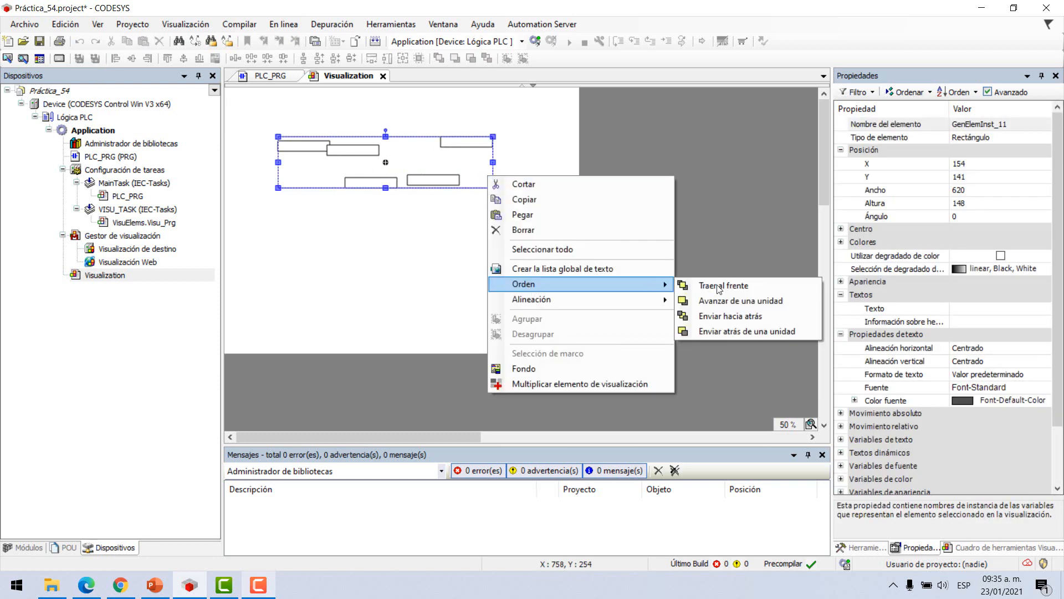
pyautogui.click(731, 315)
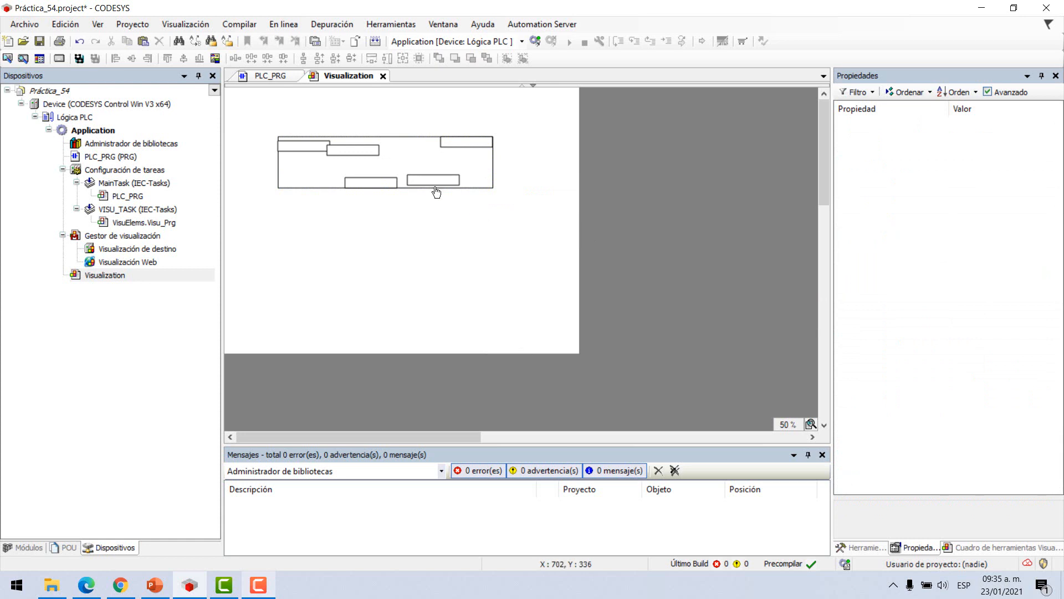
# Step: Select the five small rectangles one by one and centre them on a common horizontal line, then deselect them
pyautogui.click(435, 179)
pyautogui.keyDown('shift'); pyautogui.click(355, 179); pyautogui.keyUp('shift')
pyautogui.keyDown('shift'); pyautogui.click(353, 151); pyautogui.keyUp('shift')
pyautogui.keyDown('shift'); pyautogui.click(302, 145); pyautogui.keyUp('shift')
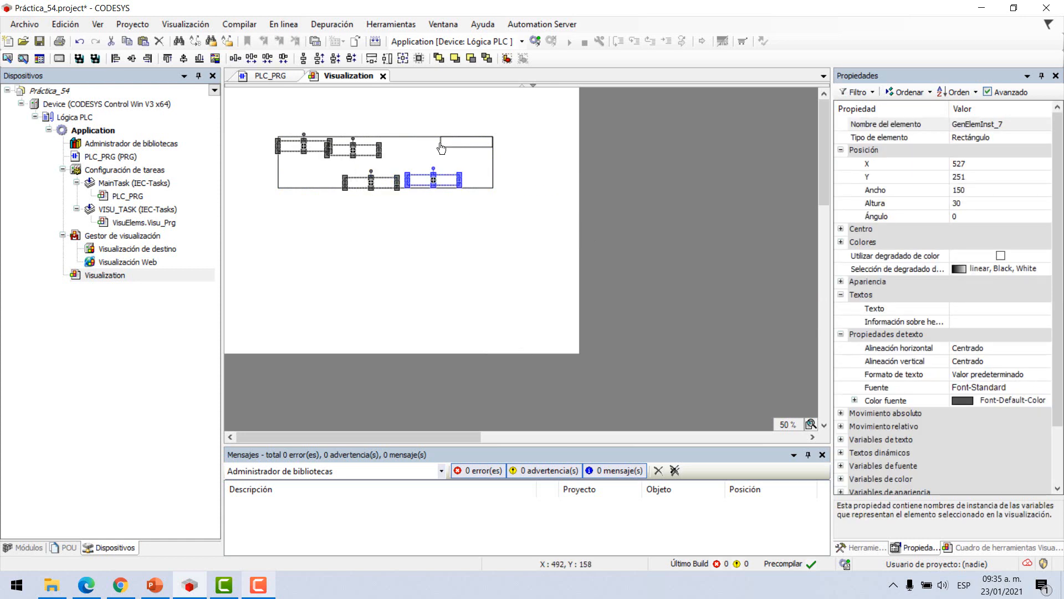
pyautogui.keyDown('shift'); pyautogui.click(461, 143); pyautogui.keyUp('shift')
pyautogui.click(131, 59)
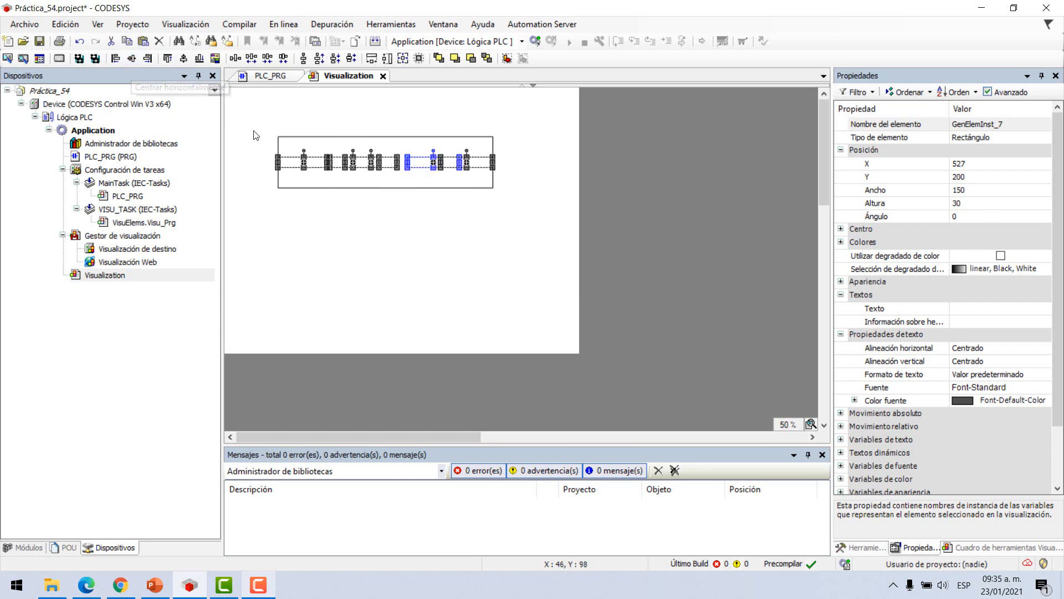
pyautogui.click(318, 244)
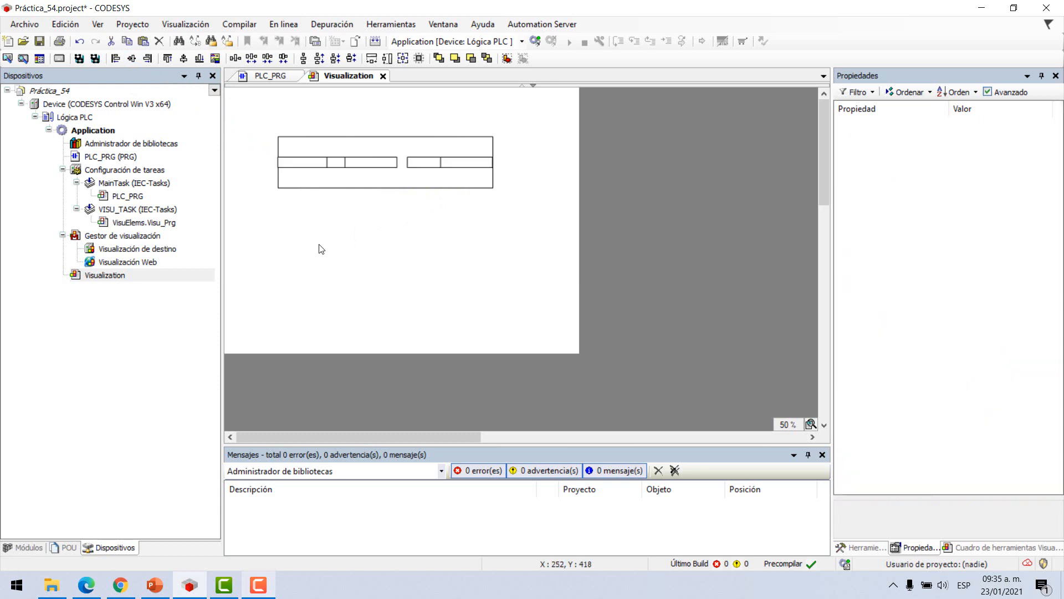
# Step: Compare the centred rectangles with the enclosing one, undo the centring, and delete the enclosing rectangle
pyautogui.click(422, 144)
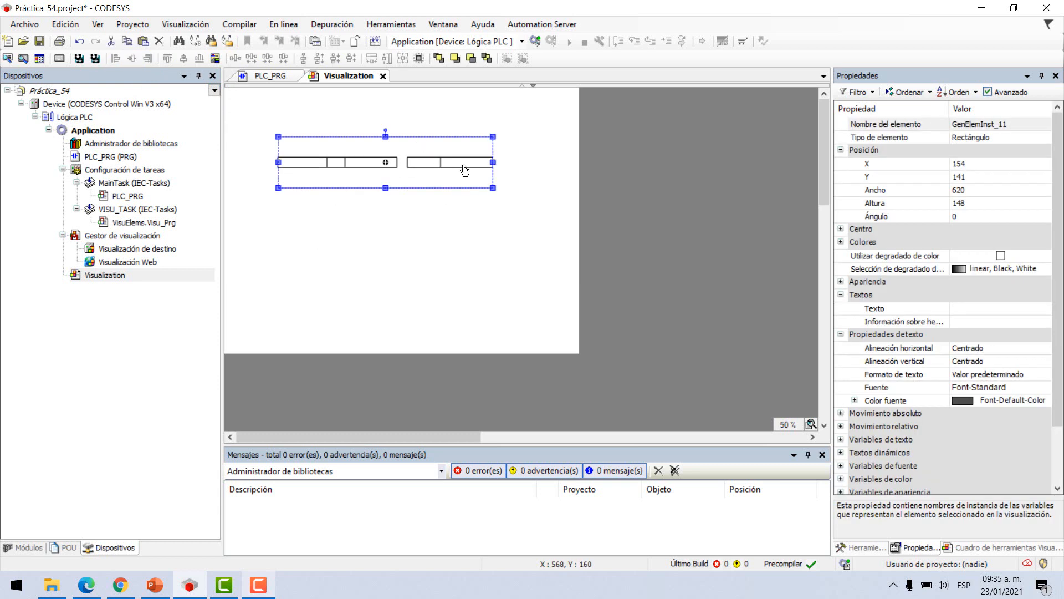
pyautogui.click(549, 179)
pyautogui.click(473, 163)
pyautogui.click(520, 183)
pyautogui.hotkey('ctrl', 'z')
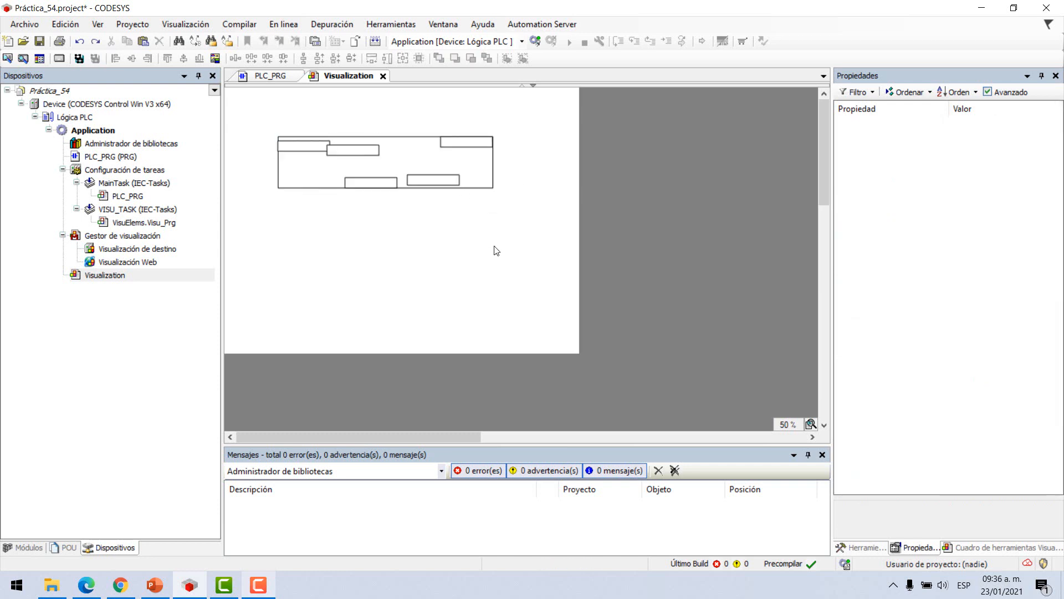
pyautogui.click(485, 178)
pyautogui.click(159, 40)
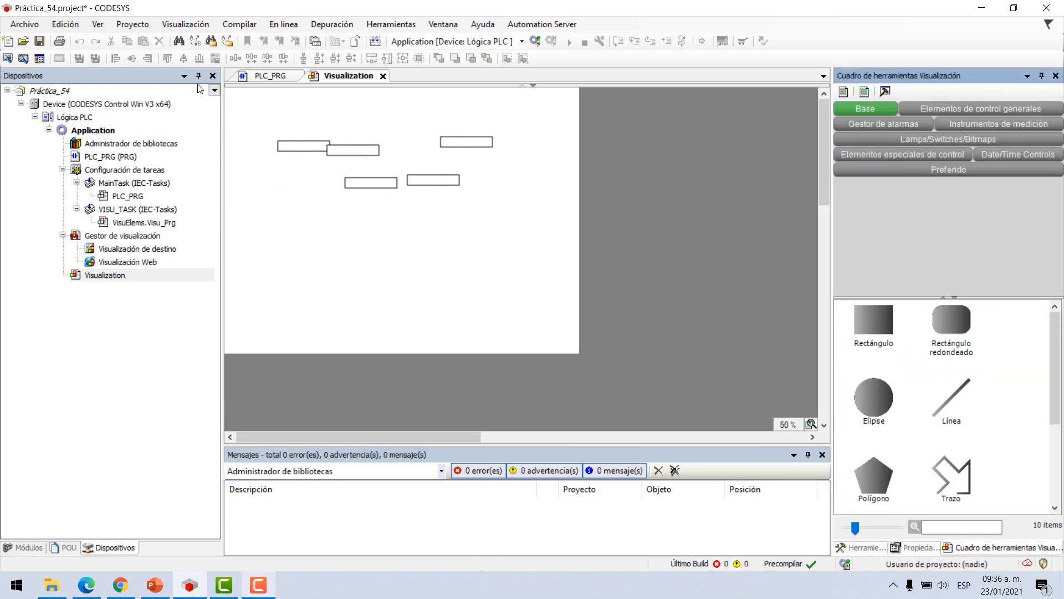
# Step: Equalize the horizontal spacing of all five rectangles between the leftmost and rightmost ones
pyautogui.moveTo(258, 222); pyautogui.dragTo(536, 107)
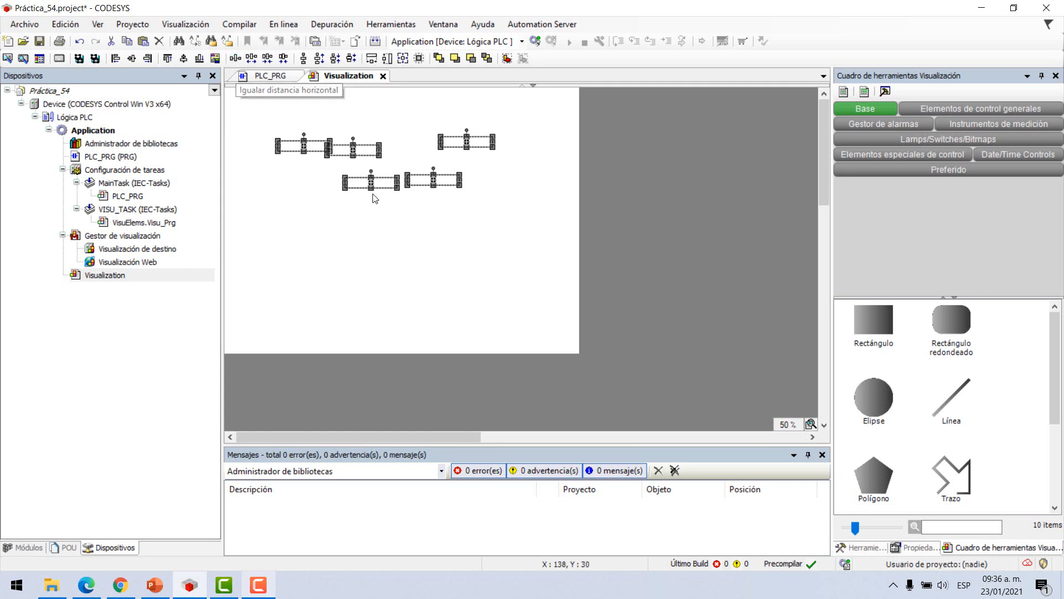
pyautogui.click(300, 224)
pyautogui.click(288, 148)
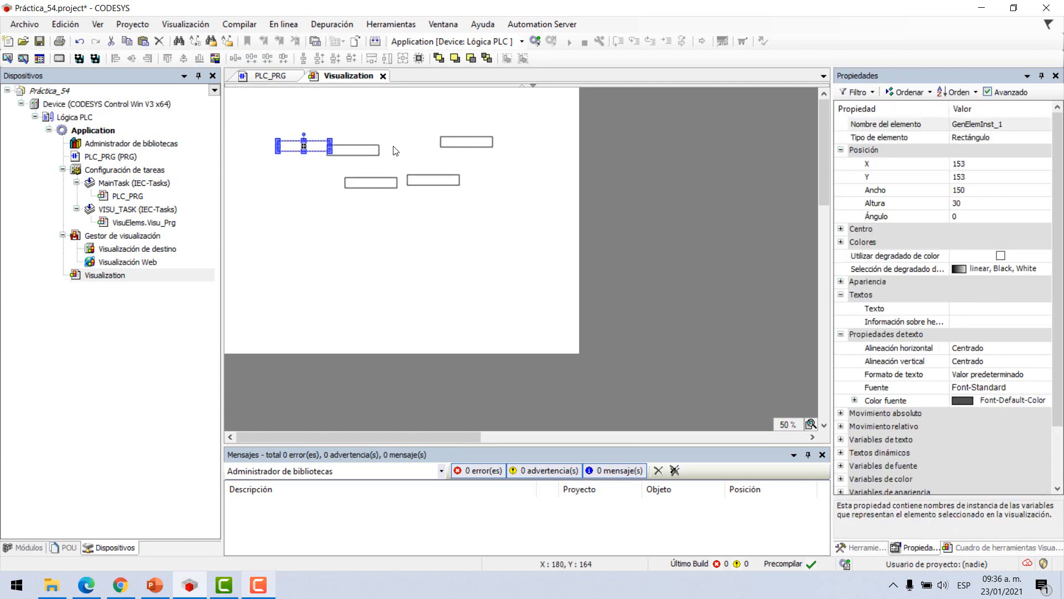
pyautogui.click(478, 143)
pyautogui.click(292, 151)
pyautogui.moveTo(263, 218); pyautogui.dragTo(462, 131)
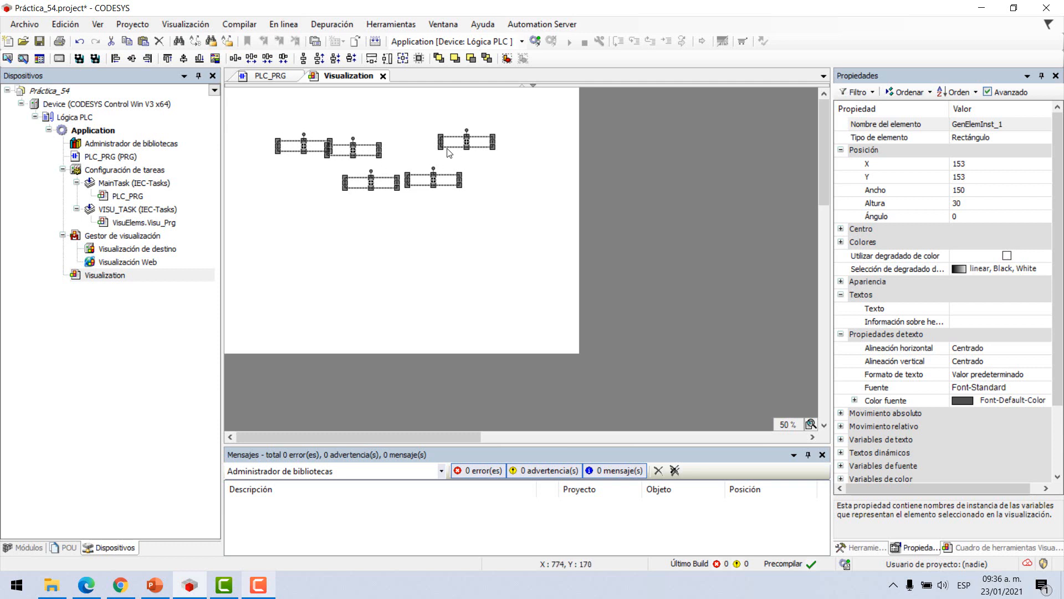
pyautogui.click(237, 58)
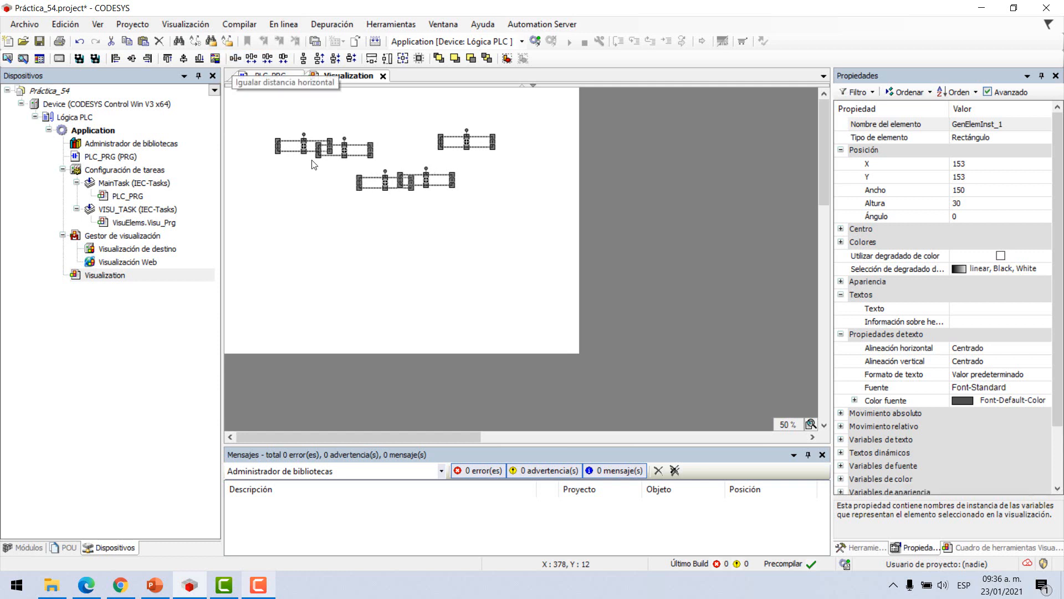
pyautogui.click(385, 240)
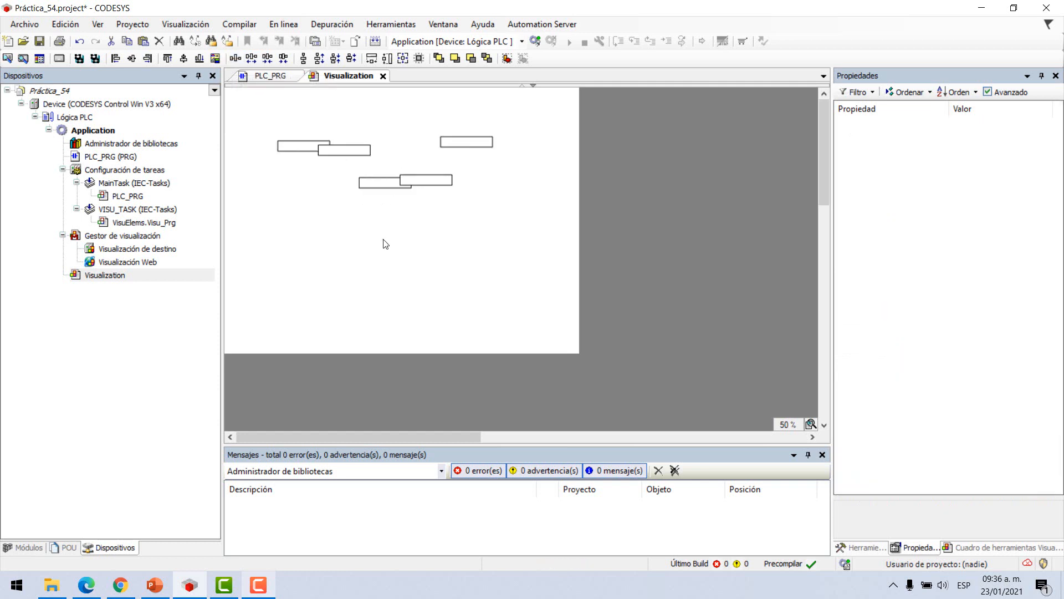
pyautogui.click(347, 155)
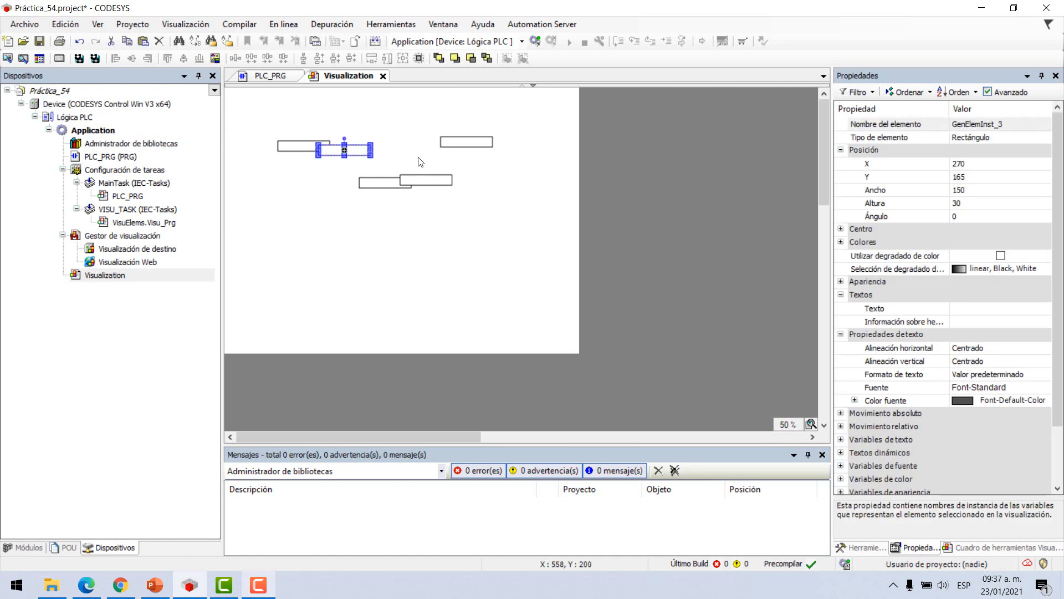
# Step: Select the five evenly spaced rectangles and align them along their top edges
pyautogui.moveTo(269, 213); pyautogui.dragTo(536, 120)
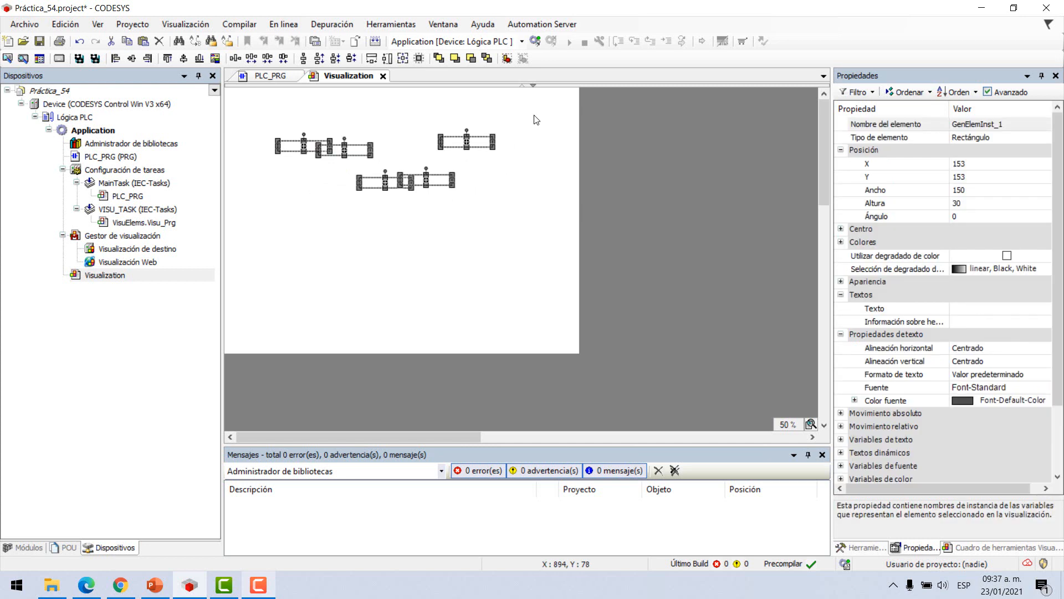
pyautogui.click(167, 59)
pyautogui.click(364, 211)
# Step: Move the second to fifth rectangles progressively lower to form a descending staircase, with the last one at about Y 262
pyautogui.click(338, 143)
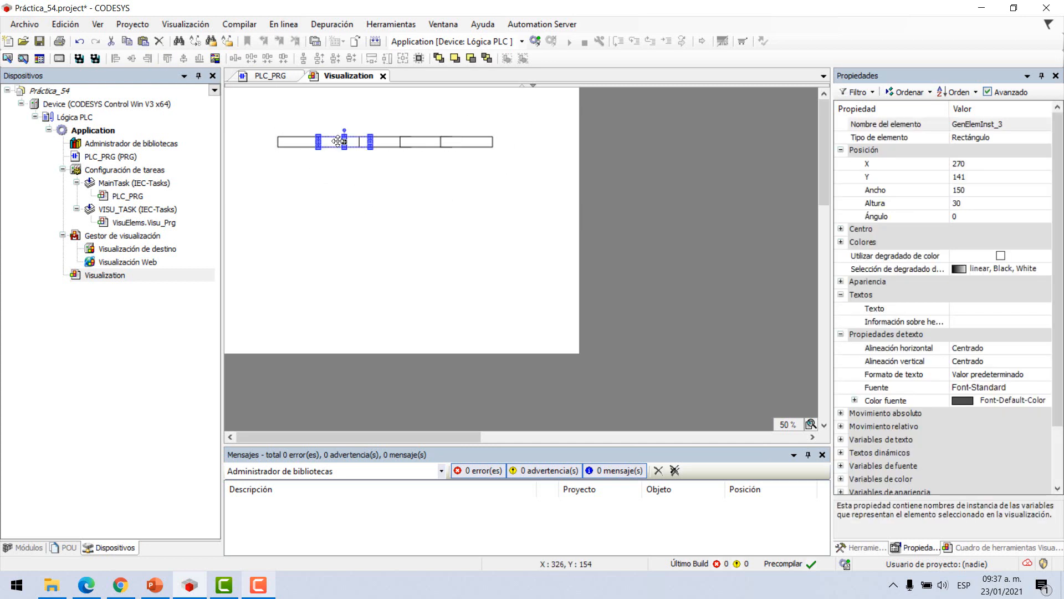
pyautogui.moveTo(337, 142); pyautogui.dragTo(391, 180)
pyautogui.click(394, 141)
pyautogui.moveTo(434, 147); pyautogui.dragTo(446, 189)
pyautogui.moveTo(487, 152); pyautogui.dragTo(501, 189)
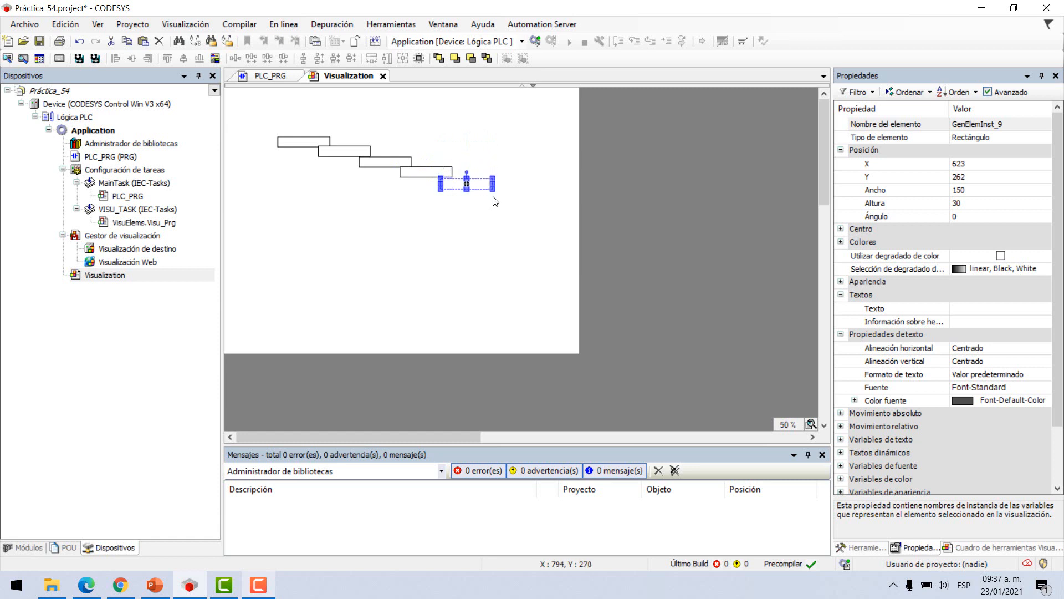
# Step: Move the first staircase rectangle to about X 45, Y 195 and the last one out to about X 835, Y 208
pyautogui.click(449, 232)
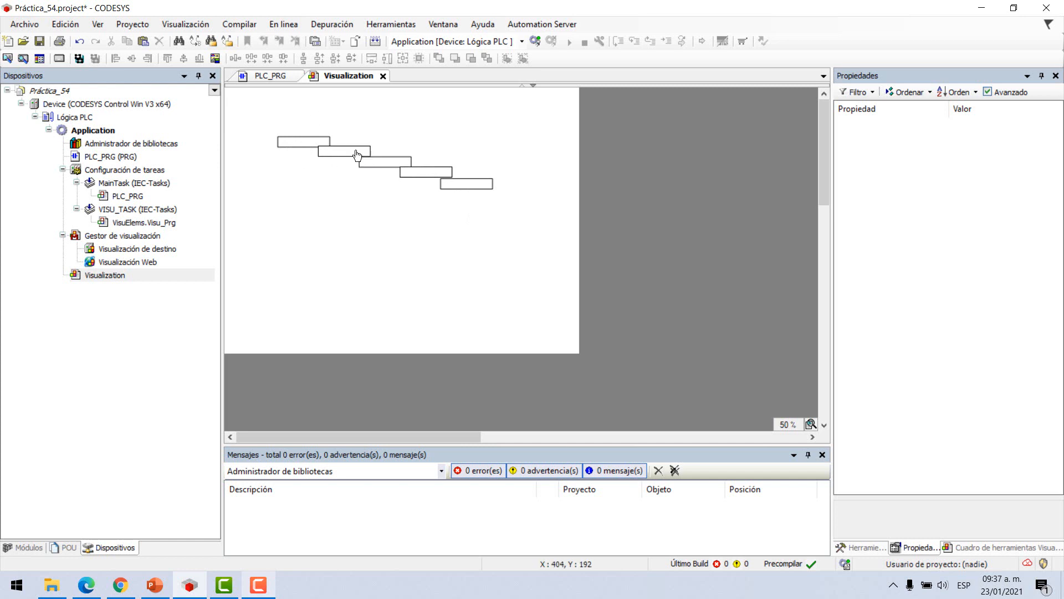
pyautogui.moveTo(271, 216); pyautogui.dragTo(316, 186)
pyautogui.moveTo(299, 146); pyautogui.dragTo(260, 162)
pyautogui.moveTo(488, 186); pyautogui.dragTo(560, 168)
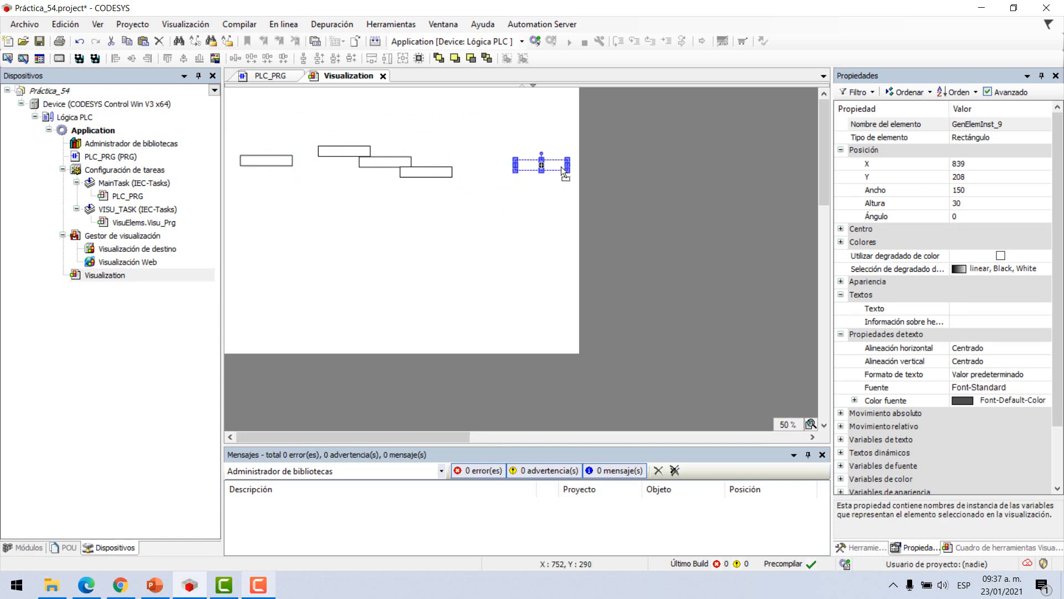
pyautogui.click(324, 225)
# Step: Select the five rectangles, equalize their horizontal spacing, and align them along their top edges
pyautogui.moveTo(237, 215); pyautogui.dragTo(590, 108)
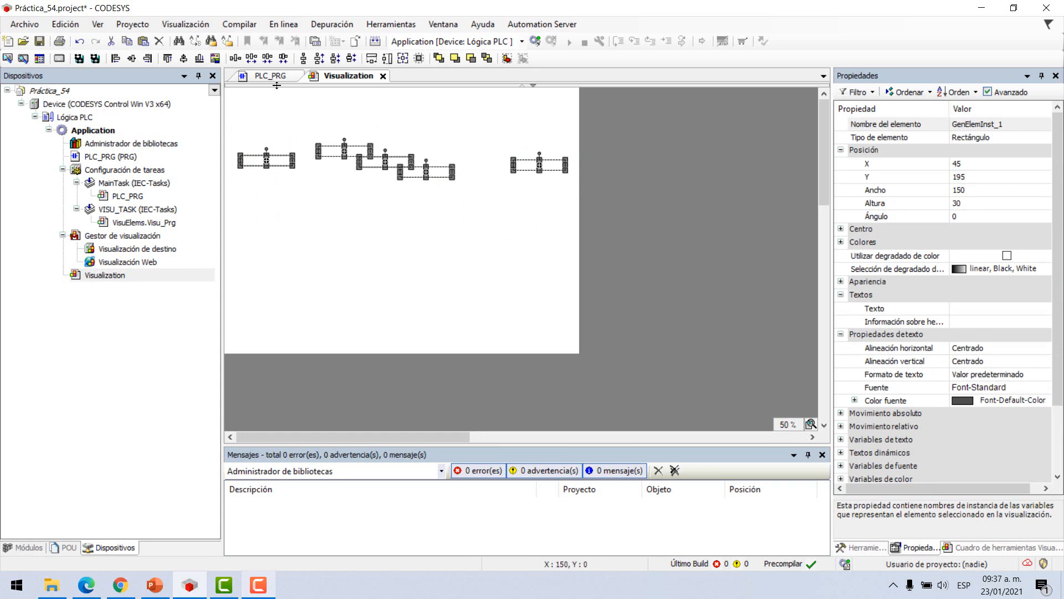
pyautogui.click(240, 60)
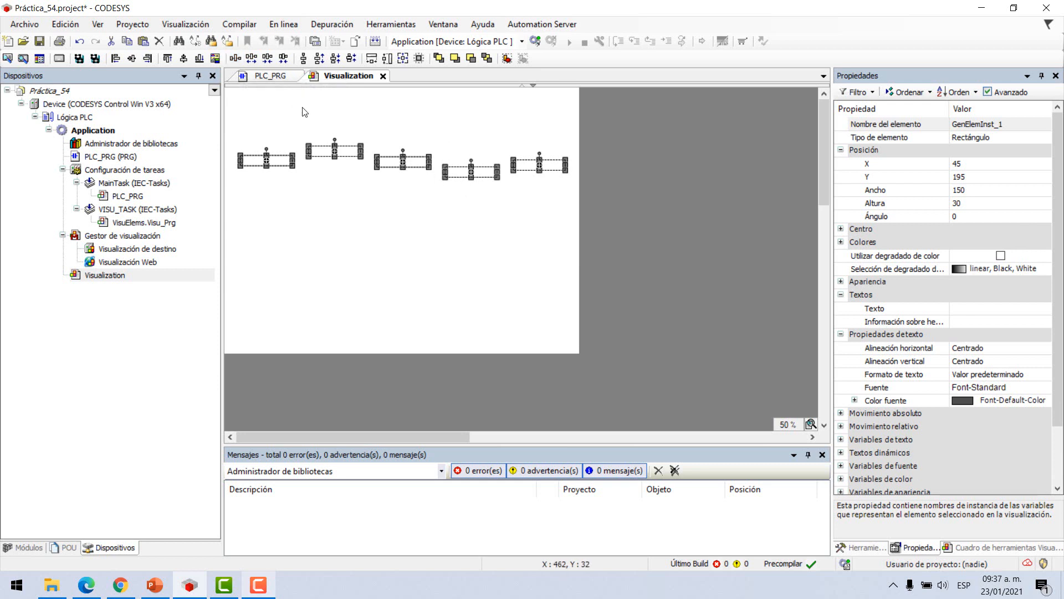
pyautogui.click(168, 58)
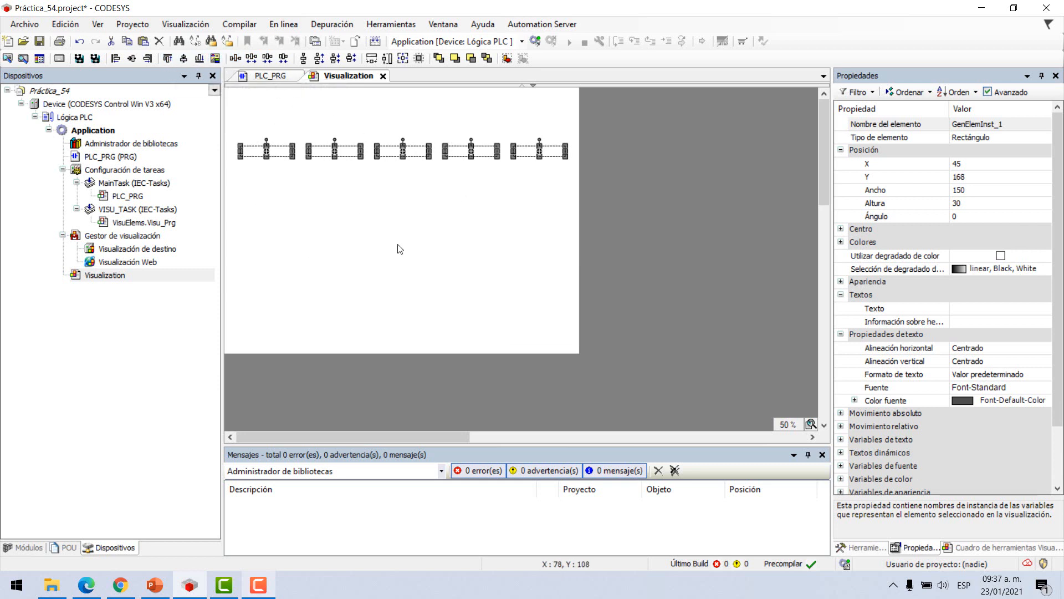
pyautogui.click(453, 214)
# Step: Select the five aligned rectangles and increase the horizontal distance between them in several increments
pyautogui.moveTo(605, 121); pyautogui.dragTo(234, 215)
pyautogui.click(392, 206)
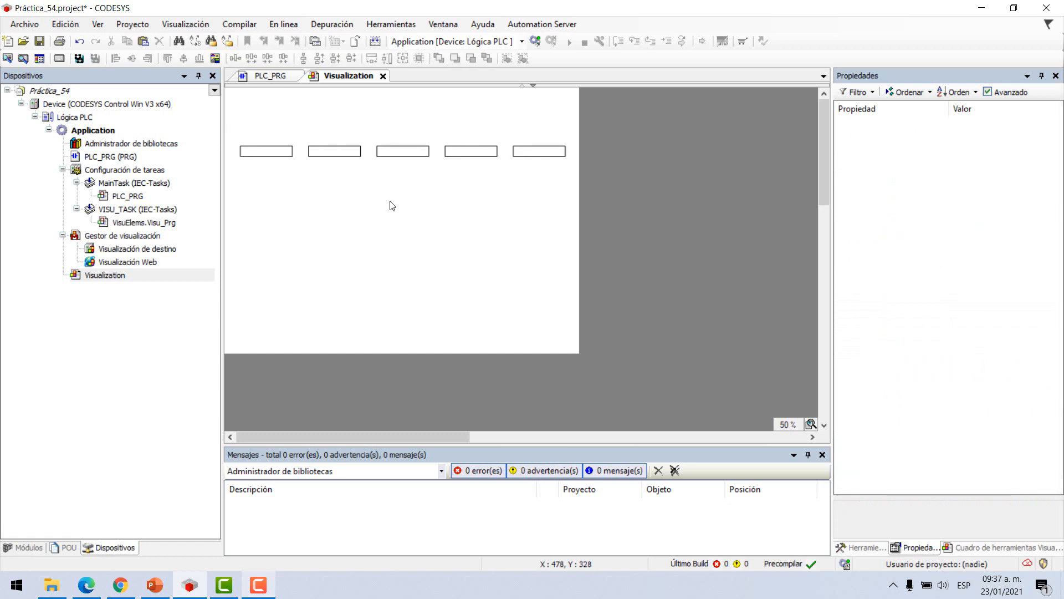
pyautogui.moveTo(591, 118); pyautogui.dragTo(227, 209)
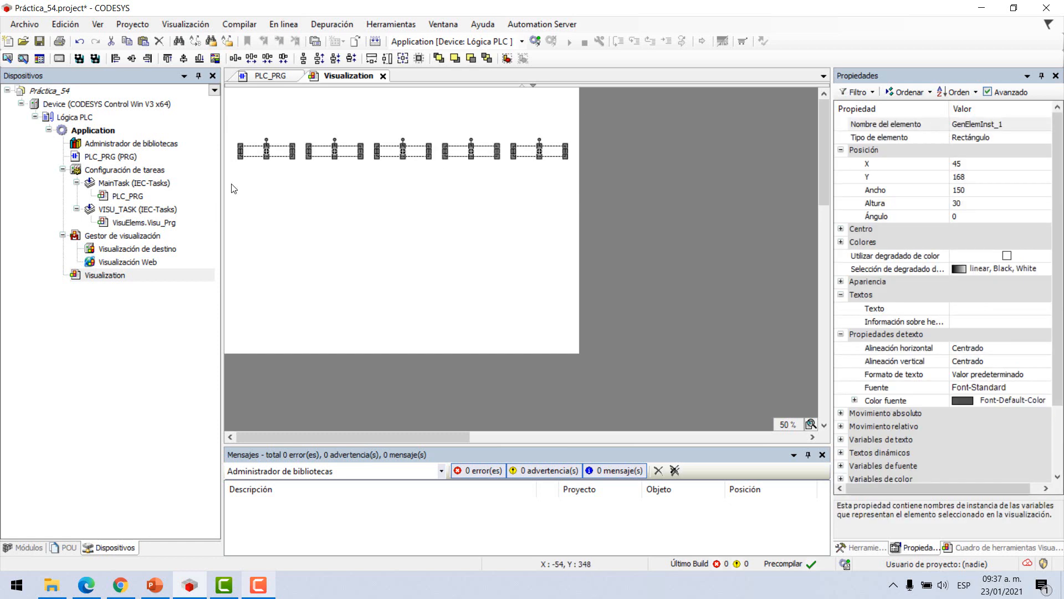
pyautogui.click(252, 57)
pyautogui.click(253, 58)
pyautogui.click(253, 57)
pyautogui.click(253, 57)
pyautogui.click(253, 58)
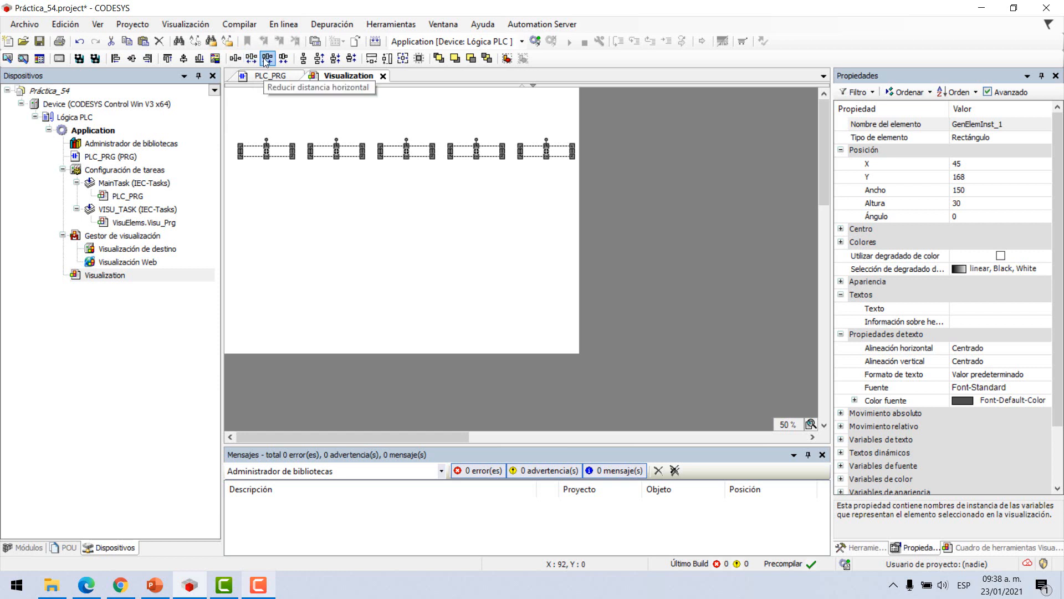
# Step: Reduce the horizontal distance between the five rectangles in many small increments, then deselect them
pyautogui.click(267, 58)
pyautogui.click(267, 59)
pyautogui.click(267, 59)
pyautogui.click(267, 58)
pyautogui.click(267, 58)
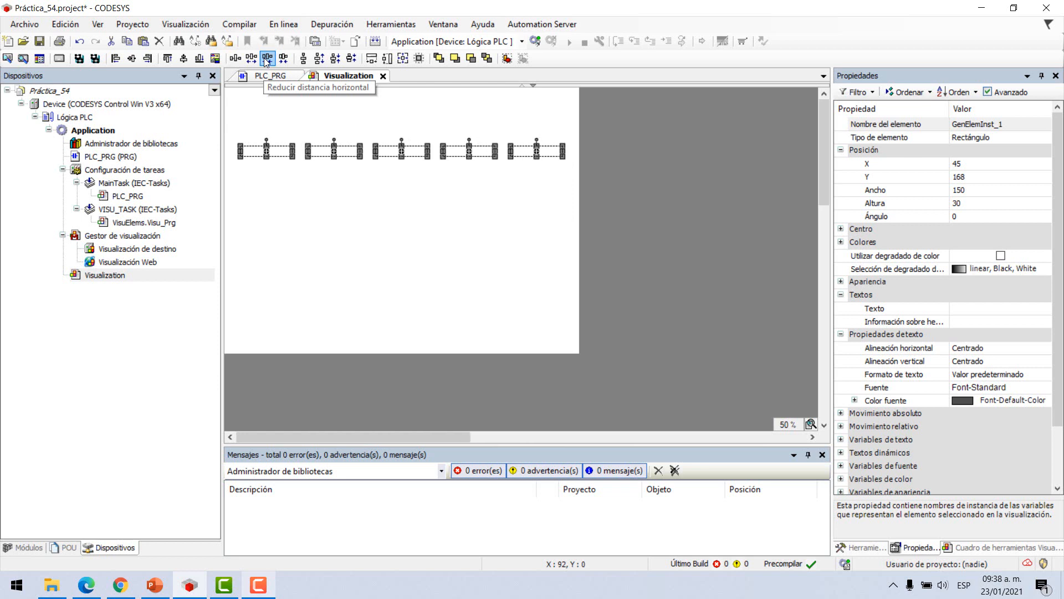
pyautogui.click(266, 58)
pyautogui.click(267, 58)
pyautogui.click(267, 58)
pyautogui.click(267, 58)
pyautogui.click(266, 59)
pyautogui.click(266, 59)
pyautogui.click(266, 58)
pyautogui.click(267, 58)
pyautogui.click(267, 58)
pyautogui.click(267, 59)
pyautogui.click(267, 58)
pyautogui.click(321, 239)
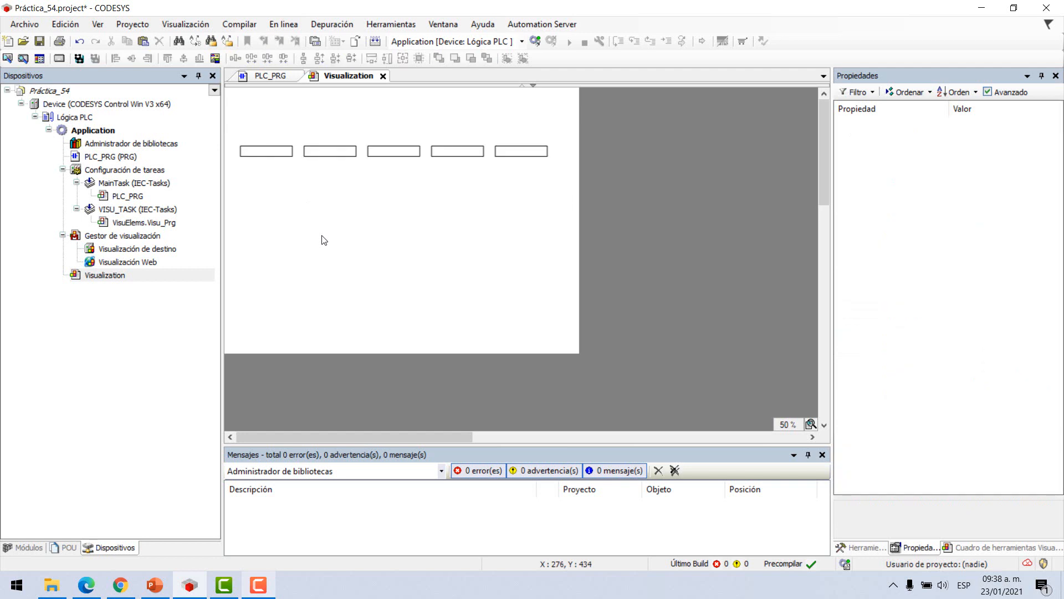
# Step: Move the whole row to about X 75, Y 134 and stagger the second to fifth rectangles into a descending, horizontally overlapping staircase
pyautogui.moveTo(578, 126); pyautogui.dragTo(230, 219)
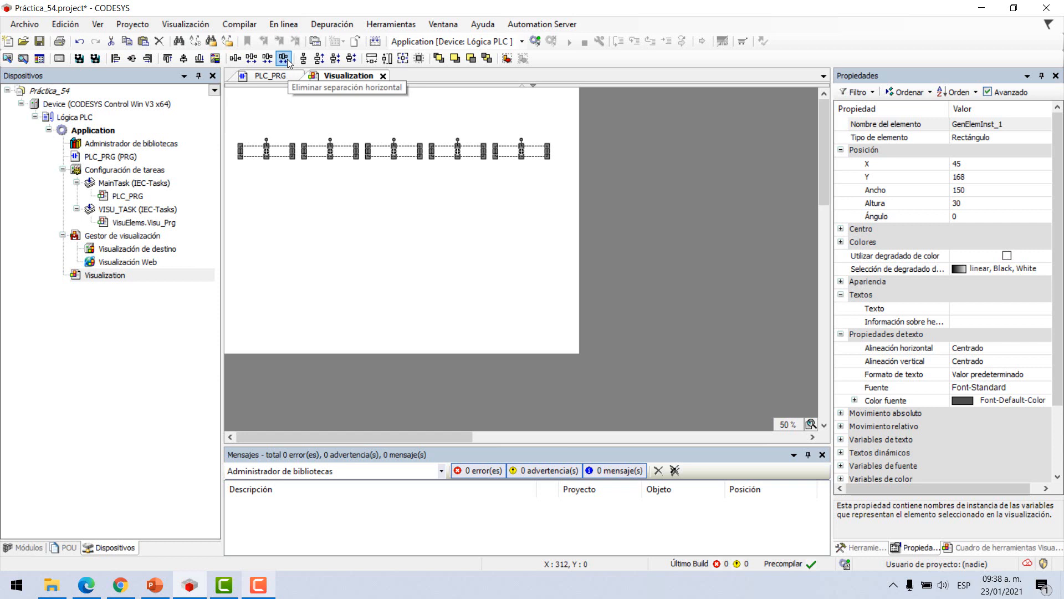
pyautogui.moveTo(325, 160)
pyautogui.mouseDown()
pyautogui.moveTo(337, 184)
pyautogui.moveTo(337, 148)
pyautogui.moveTo(321, 161)
pyautogui.mouseUp()
pyautogui.click(355, 159)
pyautogui.click(344, 140)
pyautogui.click(410, 138)
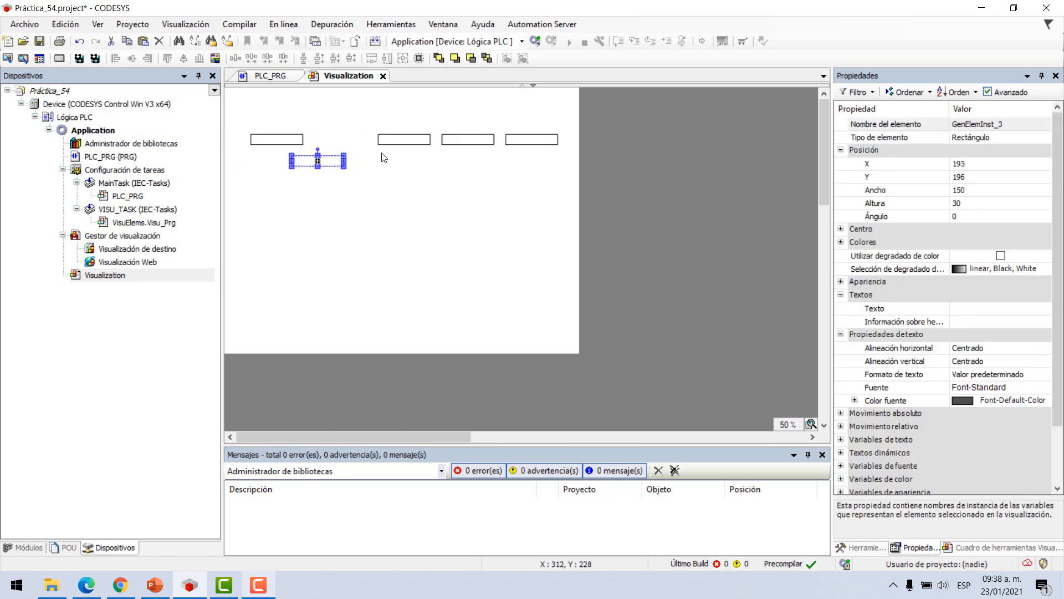
pyautogui.moveTo(410, 137); pyautogui.dragTo(358, 182)
pyautogui.click(466, 139)
pyautogui.moveTo(466, 139); pyautogui.dragTo(380, 205)
pyautogui.moveTo(526, 146); pyautogui.dragTo(409, 233)
# Step: Select the five staircase rectangles, eliminate the horizontal separation between them, and centre them vertically into one row
pyautogui.moveTo(478, 262); pyautogui.dragTo(244, 111)
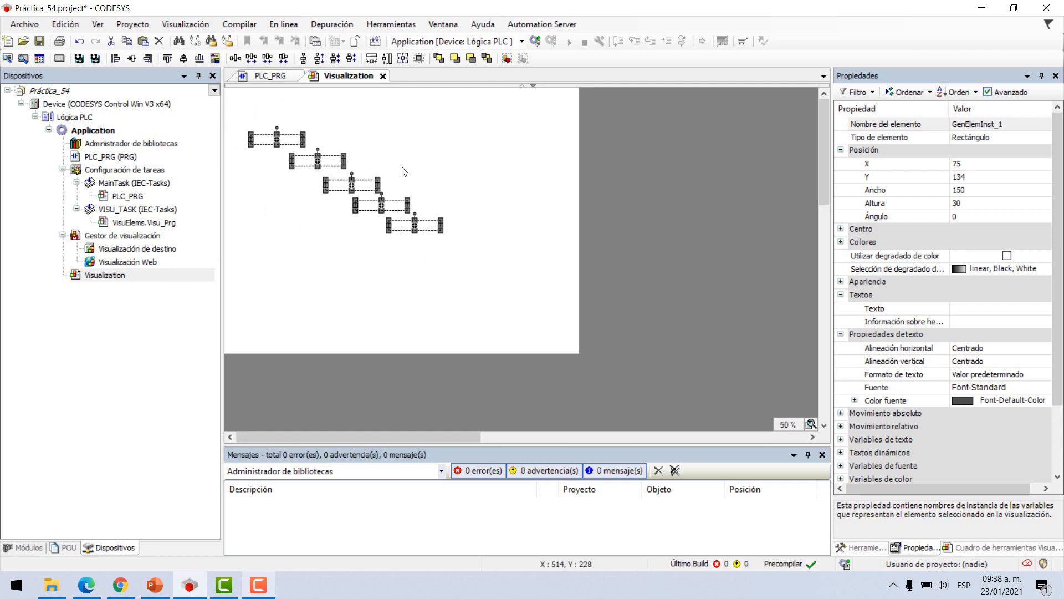
pyautogui.click(284, 58)
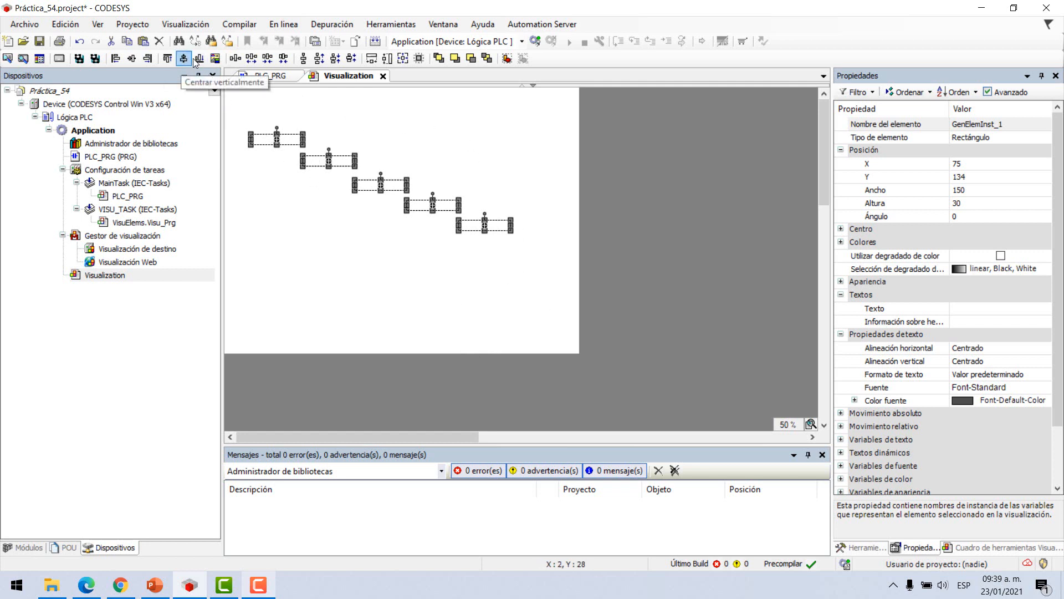
pyautogui.click(134, 58)
pyautogui.click(505, 278)
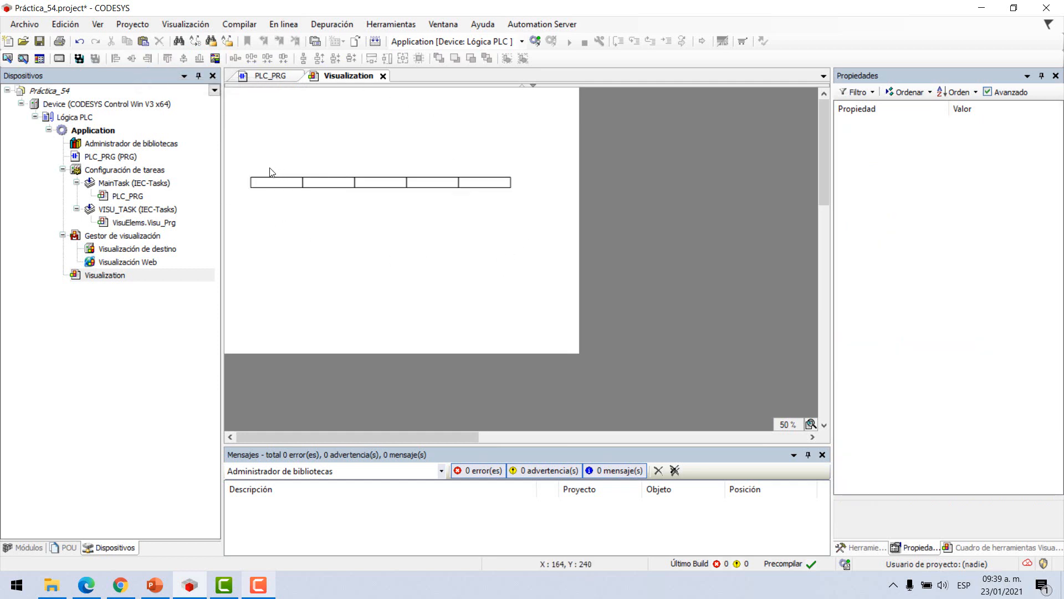
# Step: Select the five touching rectangles and increase the horizontal distance between them increment by increment
pyautogui.moveTo(531, 149); pyautogui.dragTo(222, 212)
pyautogui.click(253, 59)
pyautogui.click(399, 307)
pyautogui.moveTo(612, 150); pyautogui.dragTo(236, 238)
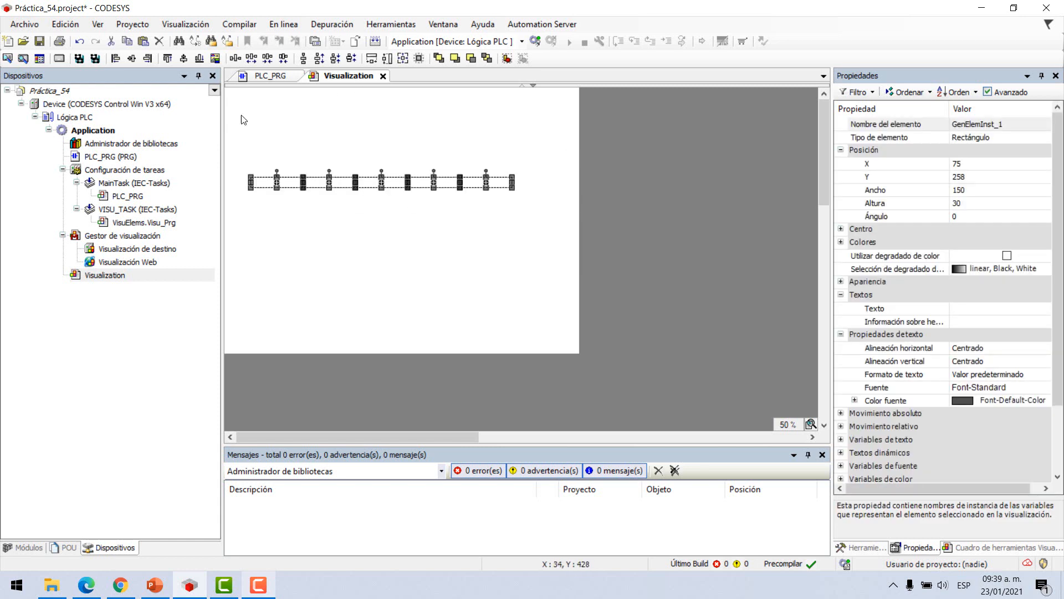
pyautogui.click(253, 60)
pyautogui.click(253, 60)
pyautogui.click(253, 60)
pyautogui.click(253, 60)
pyautogui.click(495, 253)
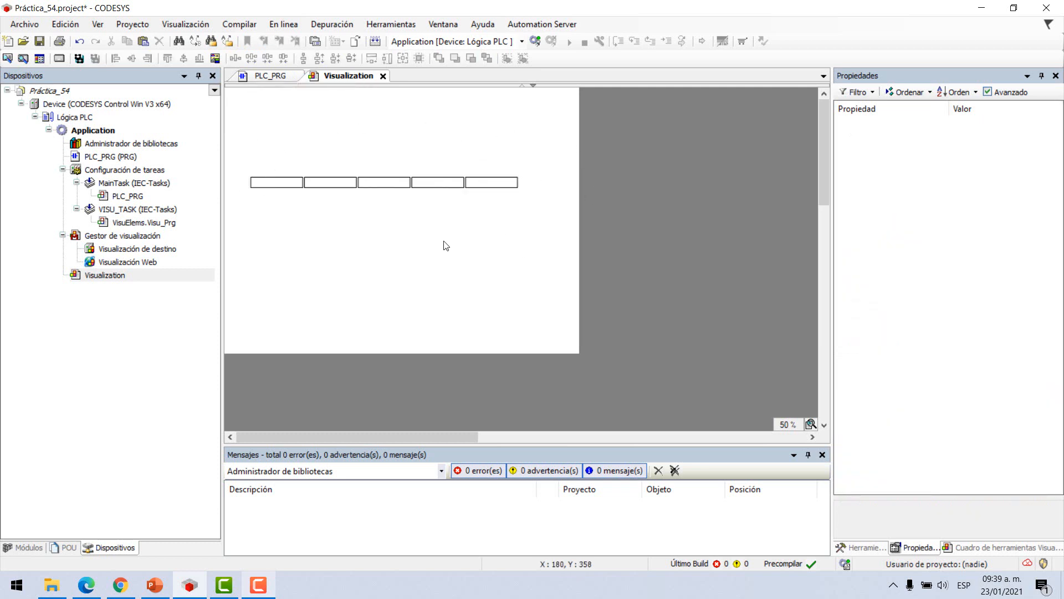
# Step: Select the row of rectangles, undo the last horizontal spacing increases, and clear the selection
pyautogui.moveTo(559, 218); pyautogui.dragTo(224, 136)
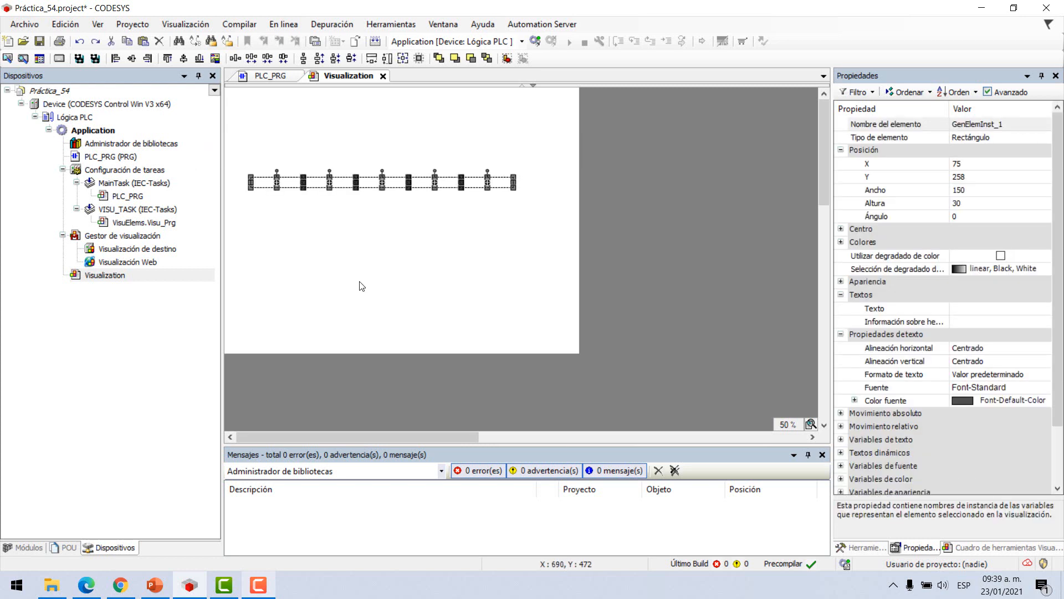
pyautogui.click(366, 266)
pyautogui.moveTo(561, 160); pyautogui.dragTo(179, 242)
pyautogui.click(353, 216)
# Step: Rearrange the five rectangles into an arch with the middle one on top at about X 323, Y 180
pyautogui.click(336, 182)
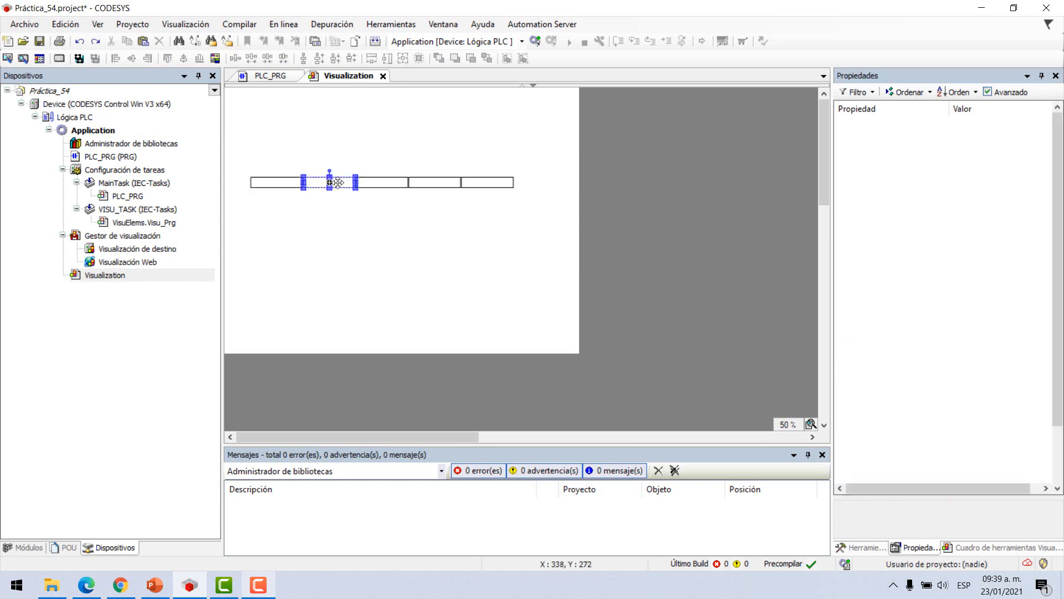
pyautogui.moveTo(340, 185); pyautogui.dragTo(330, 204)
pyautogui.moveTo(404, 179); pyautogui.dragTo(391, 215)
pyautogui.moveTo(431, 183); pyautogui.dragTo(420, 159)
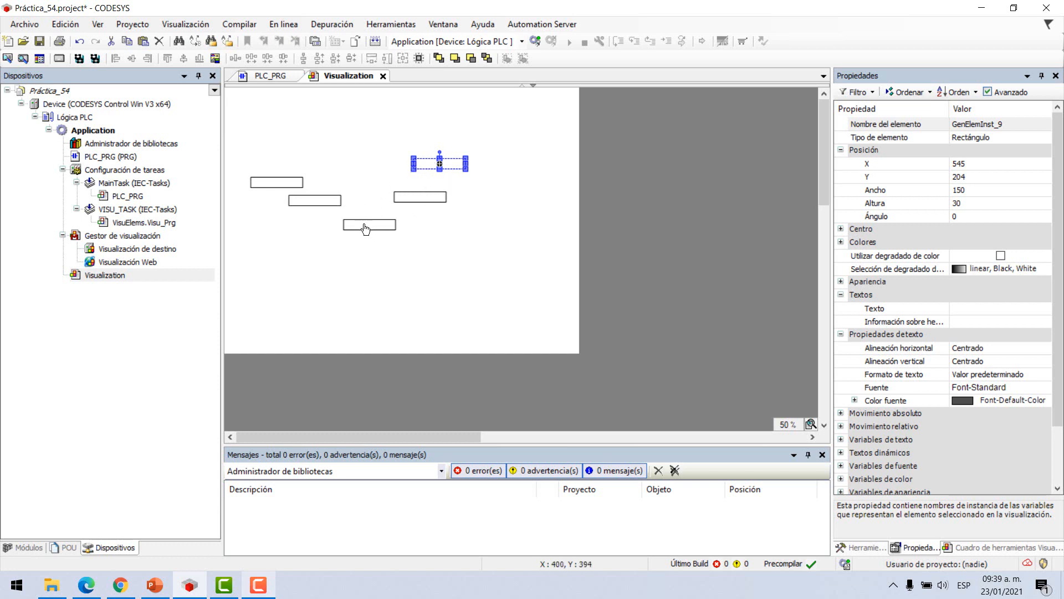
pyautogui.moveTo(362, 231); pyautogui.dragTo(356, 162)
pyautogui.moveTo(337, 202); pyautogui.dragTo(348, 173)
pyautogui.moveTo(285, 185); pyautogui.dragTo(300, 188)
pyautogui.moveTo(415, 201); pyautogui.dragTo(393, 174)
# Step: Select the arch's top rectangle as the reference, add the other four, and eliminate the horizontal separation between them
pyautogui.click(362, 157)
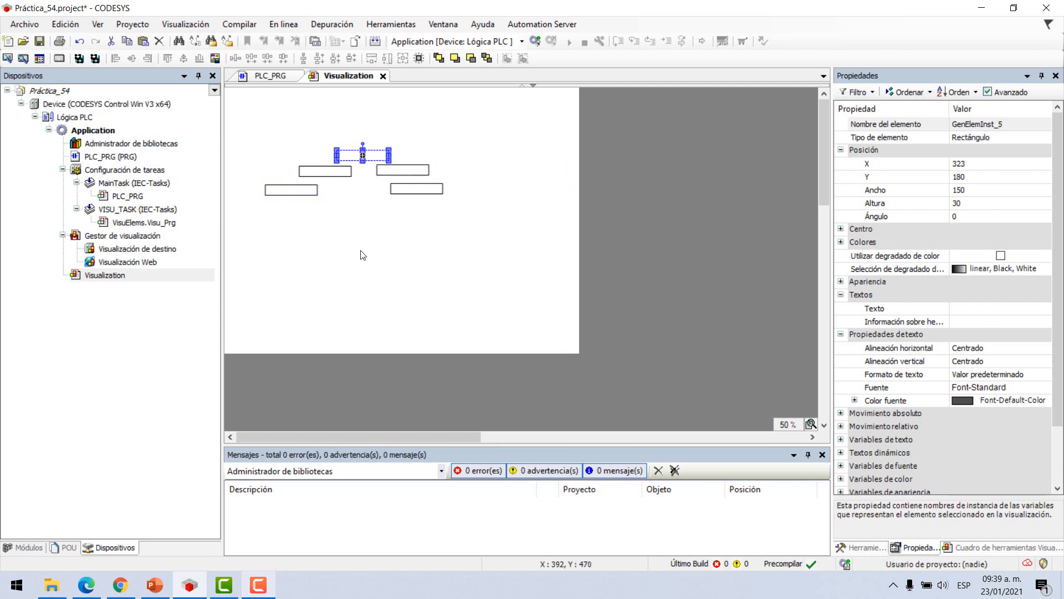
pyautogui.keyDown('shift'); pyautogui.click(336, 175); pyautogui.keyUp('shift')
pyautogui.keyDown('shift'); pyautogui.click(407, 175); pyautogui.keyUp('shift')
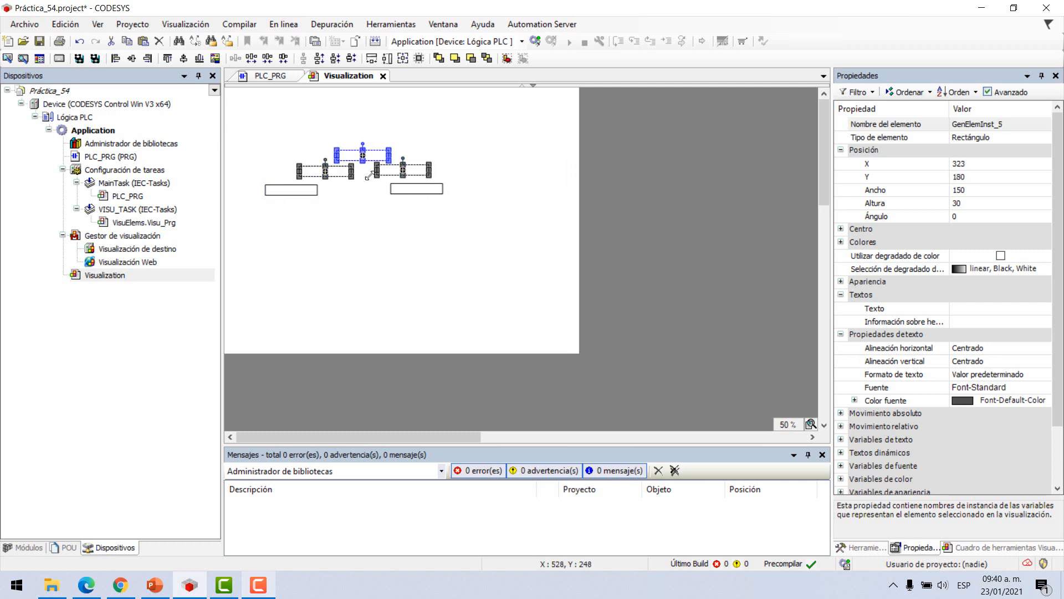
pyautogui.keyDown('shift'); pyautogui.click(289, 190); pyautogui.keyUp('shift')
pyautogui.keyDown('shift'); pyautogui.click(420, 192); pyautogui.keyUp('shift')
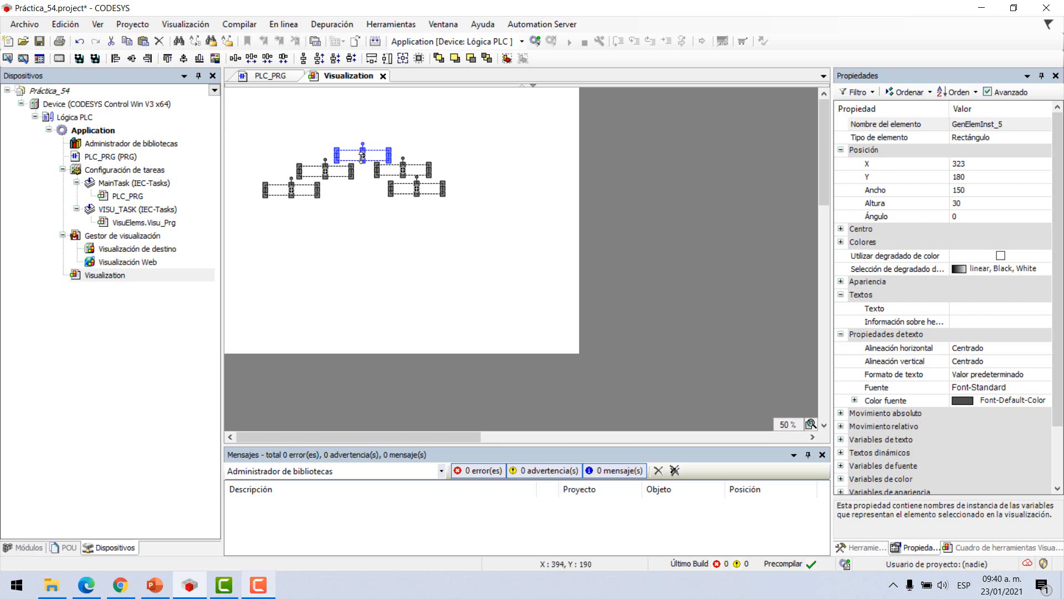
pyautogui.click(284, 57)
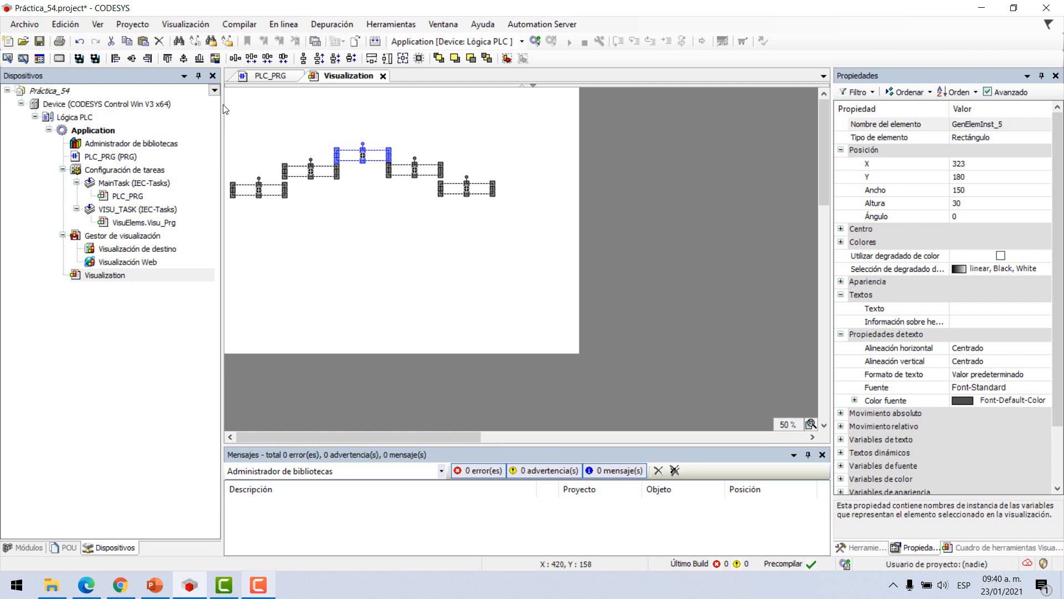
# Step: Select all five rectangles with the second from the left as the first selected, try aligning their left edges, and undo it
pyautogui.moveTo(511, 212); pyautogui.dragTo(228, 128)
pyautogui.click(354, 207)
pyautogui.click(310, 171)
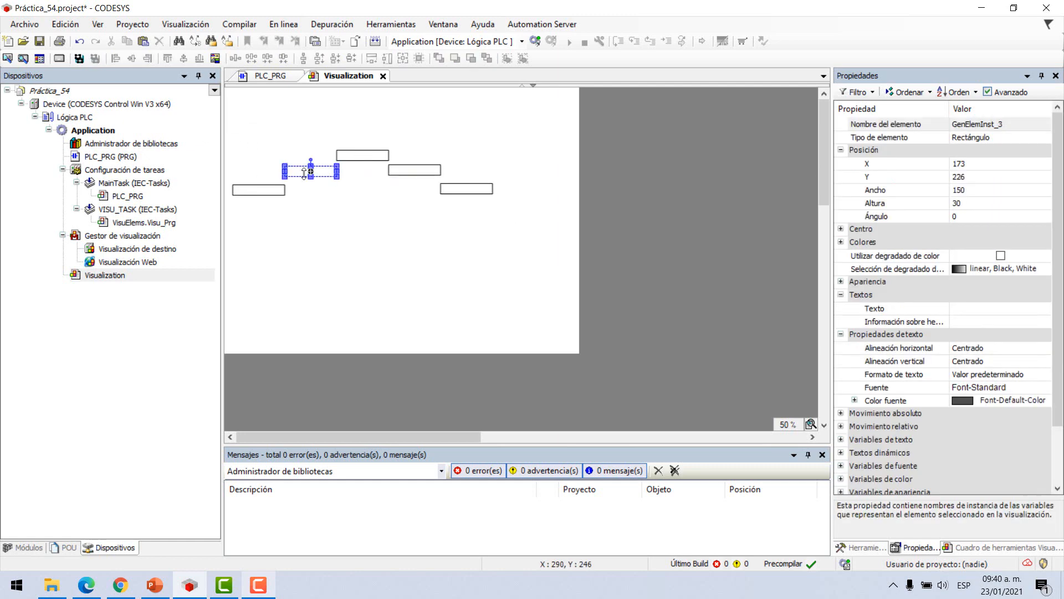
pyautogui.keyDown('shift'); pyautogui.click(259, 189); pyautogui.keyUp('shift')
pyautogui.keyDown('shift'); pyautogui.click(362, 156); pyautogui.keyUp('shift')
pyautogui.keyDown('shift'); pyautogui.click(438, 173); pyautogui.keyUp('shift')
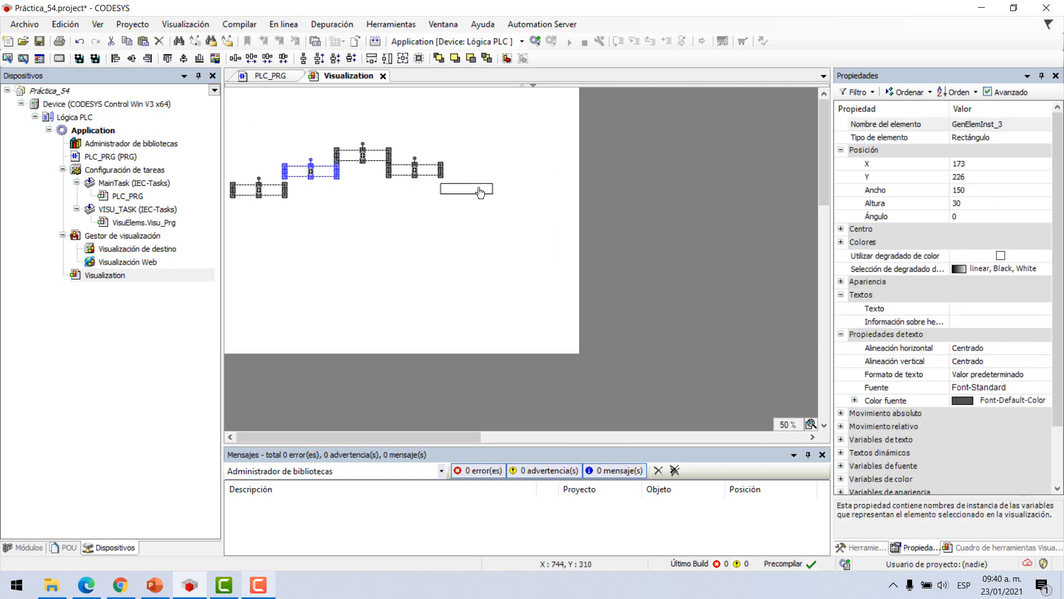
pyautogui.keyDown('shift'); pyautogui.click(479, 190); pyautogui.keyUp('shift')
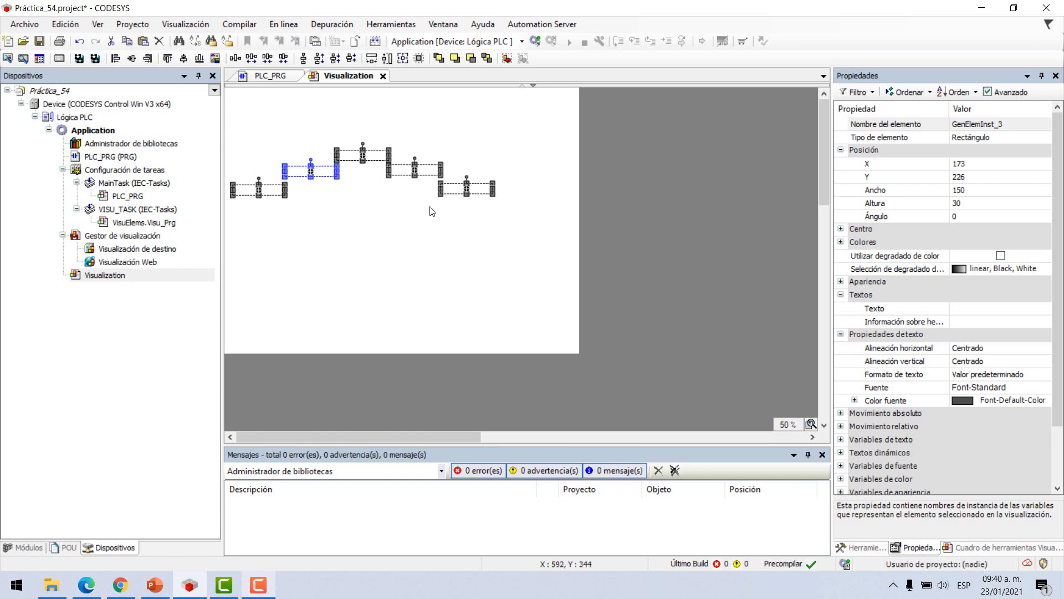
pyautogui.click(114, 59)
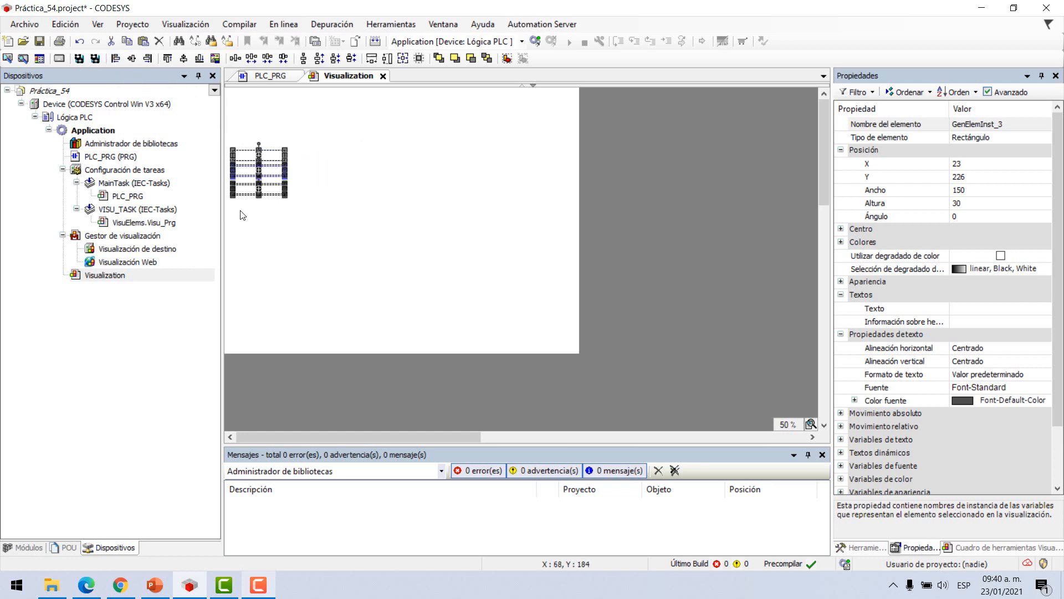
pyautogui.hotkey('ctrl', 'z')
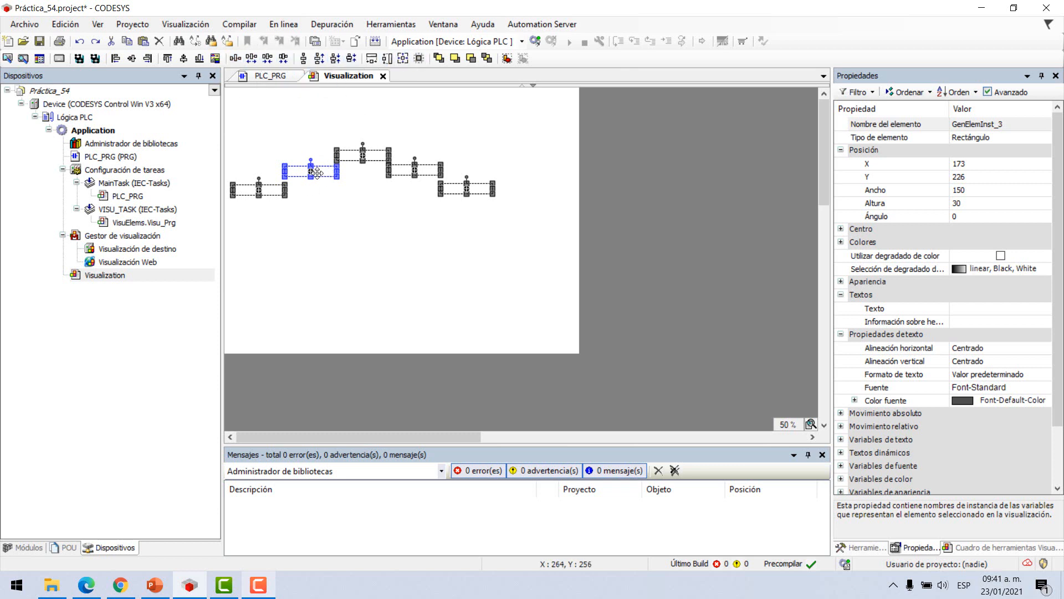
# Step: Scatter the four rectangles around the arch's top one so that all five sit at different heights
pyautogui.click(438, 248)
pyautogui.moveTo(518, 247); pyautogui.dragTo(237, 136)
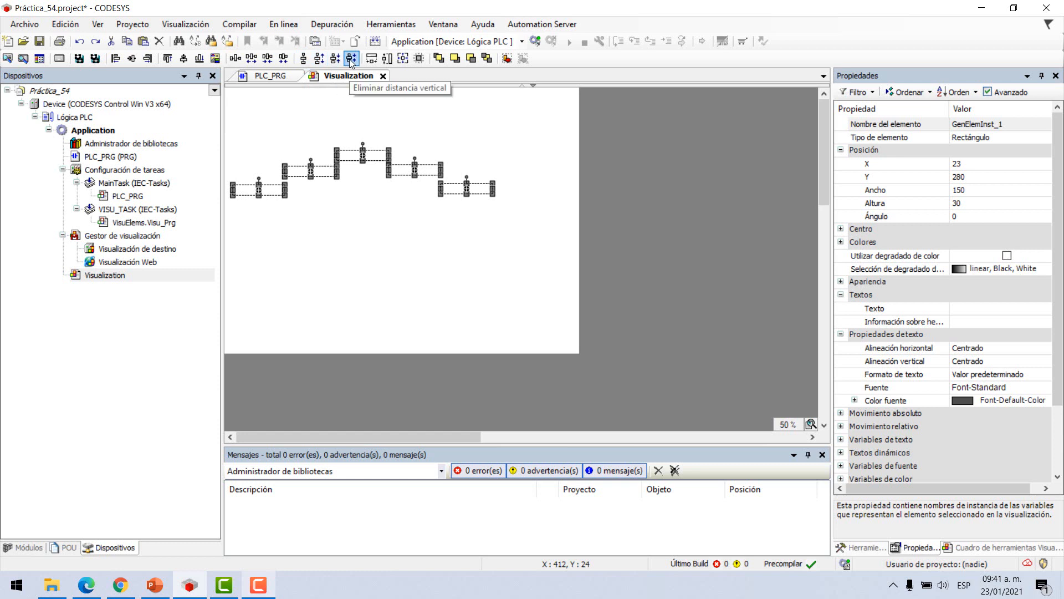
pyautogui.click(345, 209)
pyautogui.moveTo(266, 195); pyautogui.dragTo(382, 261)
pyautogui.moveTo(312, 174); pyautogui.dragTo(364, 221)
pyautogui.moveTo(413, 173); pyautogui.dragTo(288, 194)
pyautogui.moveTo(467, 193); pyautogui.dragTo(406, 126)
pyautogui.click(453, 256)
# Step: Move the lowest rectangle down to about X 443, Y 694 and equalize the vertical spacing of all five rectangles
pyautogui.moveTo(471, 287); pyautogui.dragTo(244, 101)
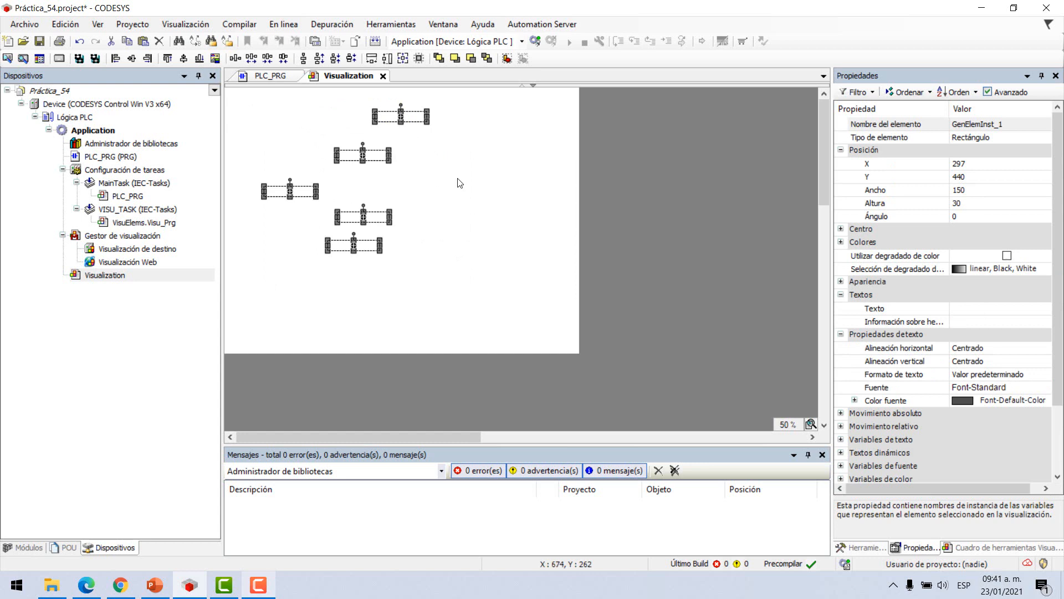
pyautogui.click(404, 282)
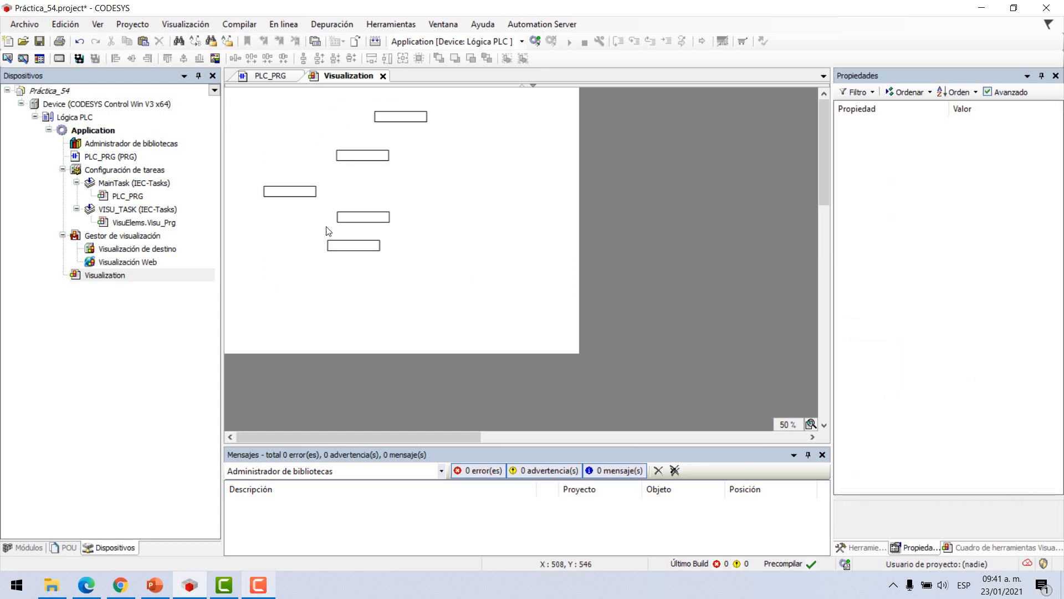
pyautogui.moveTo(365, 253); pyautogui.dragTo(415, 339)
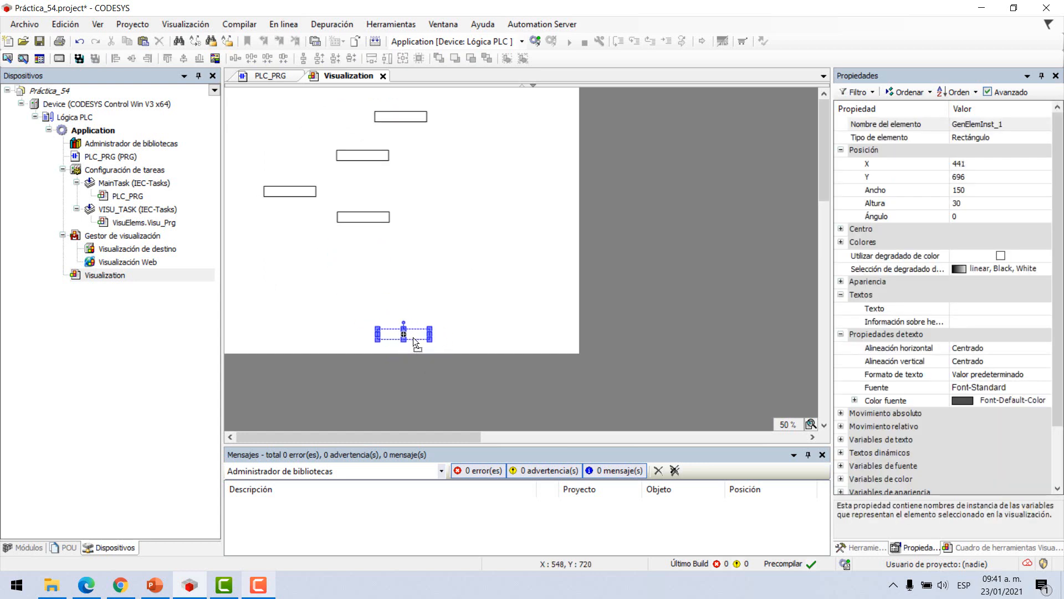
pyautogui.click(488, 271)
pyautogui.moveTo(471, 367); pyautogui.dragTo(243, 89)
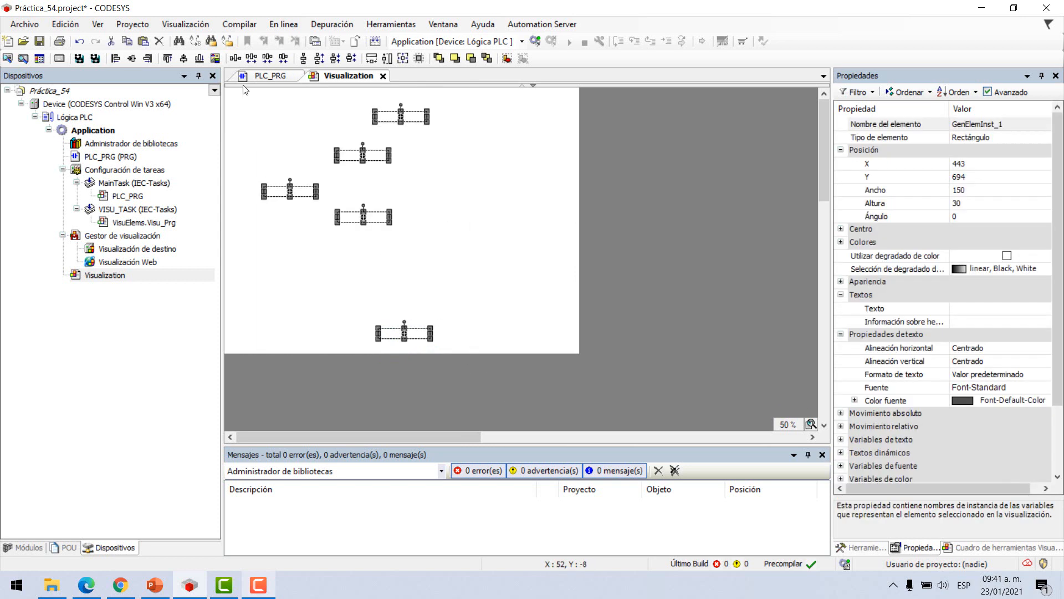
pyautogui.click(306, 59)
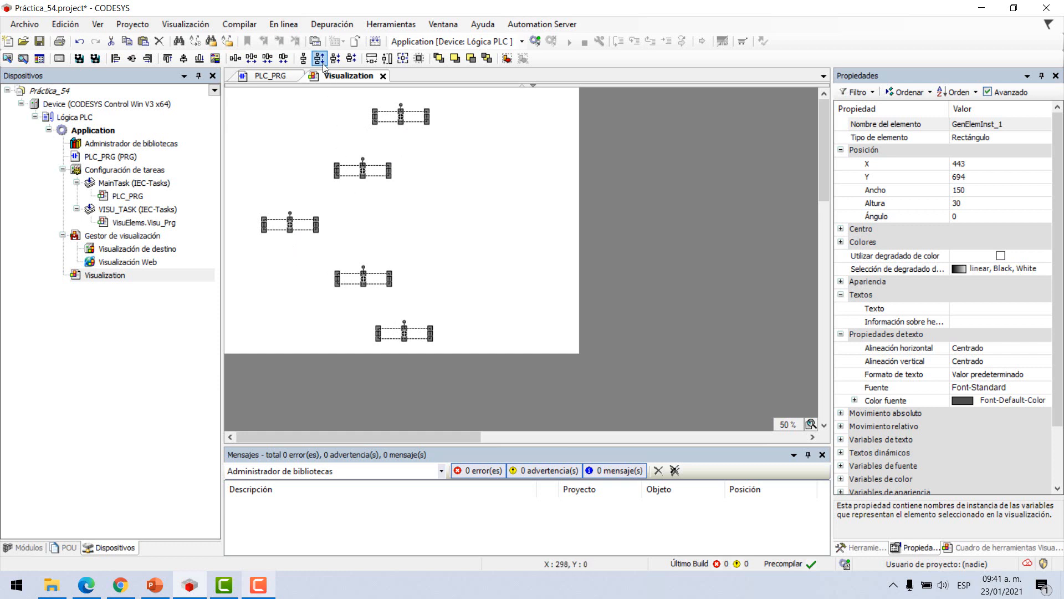
# Step: Align the centres of the five selected rectangles in one column and increase their vertical spacing by six increments
pyautogui.click(184, 59)
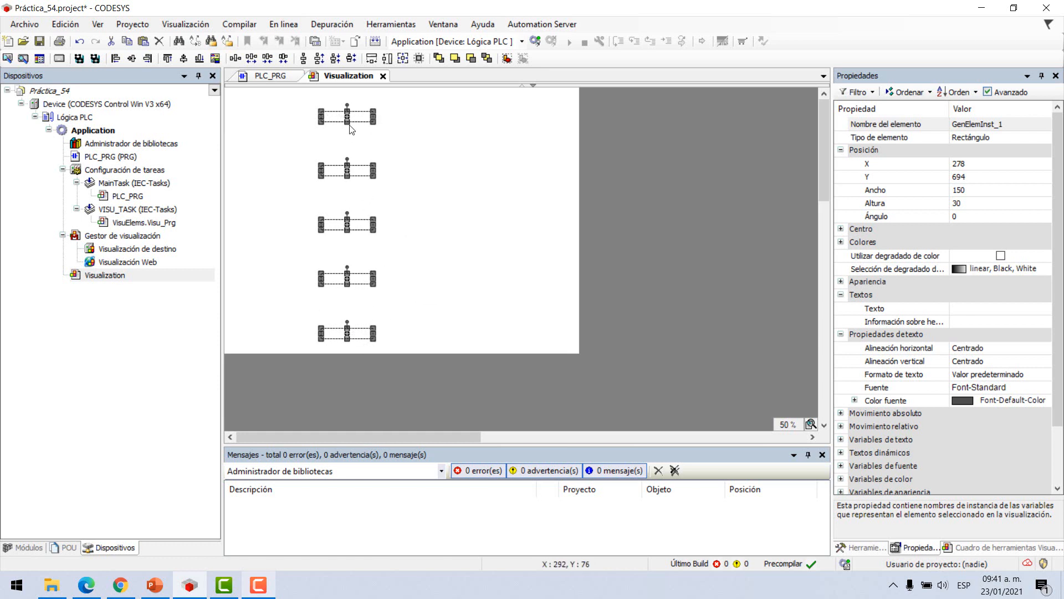
pyautogui.click(319, 59)
pyautogui.click(319, 59)
pyautogui.click(319, 59)
pyautogui.click(319, 59)
pyautogui.click(318, 58)
pyautogui.click(319, 59)
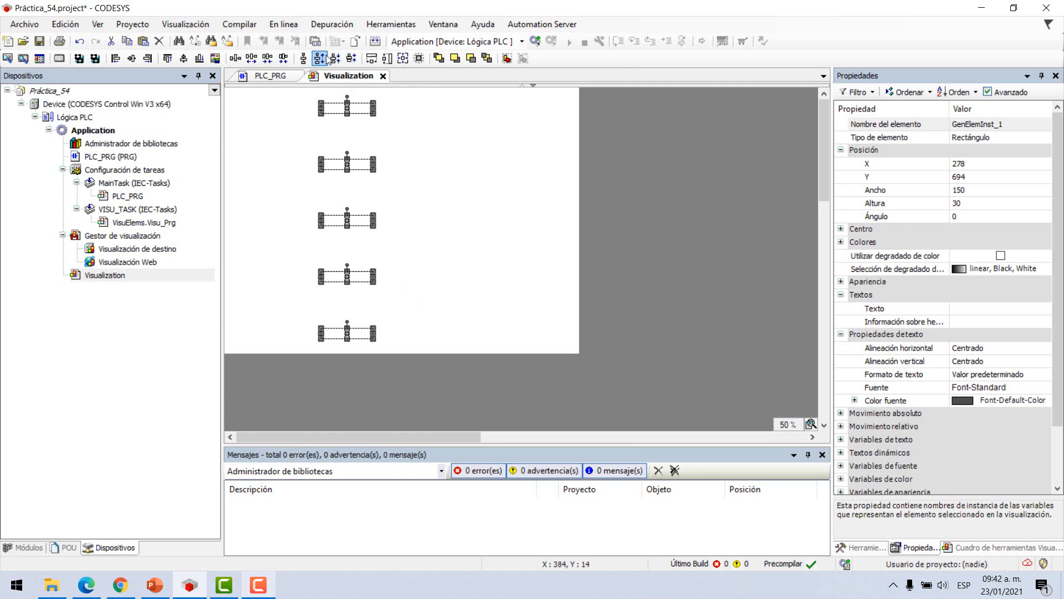
# Step: Decrease the vertical spacing of the five rectangles by eleven increments, keeping the lowest one as the reference
pyautogui.click(335, 59)
pyautogui.click(335, 59)
pyautogui.click(335, 59)
pyautogui.click(335, 58)
pyautogui.click(335, 58)
pyautogui.click(335, 59)
pyautogui.click(335, 59)
pyautogui.click(335, 58)
pyautogui.click(335, 58)
pyautogui.click(335, 58)
pyautogui.click(335, 58)
pyautogui.click(437, 370)
pyautogui.moveTo(410, 112); pyautogui.dragTo(256, 342)
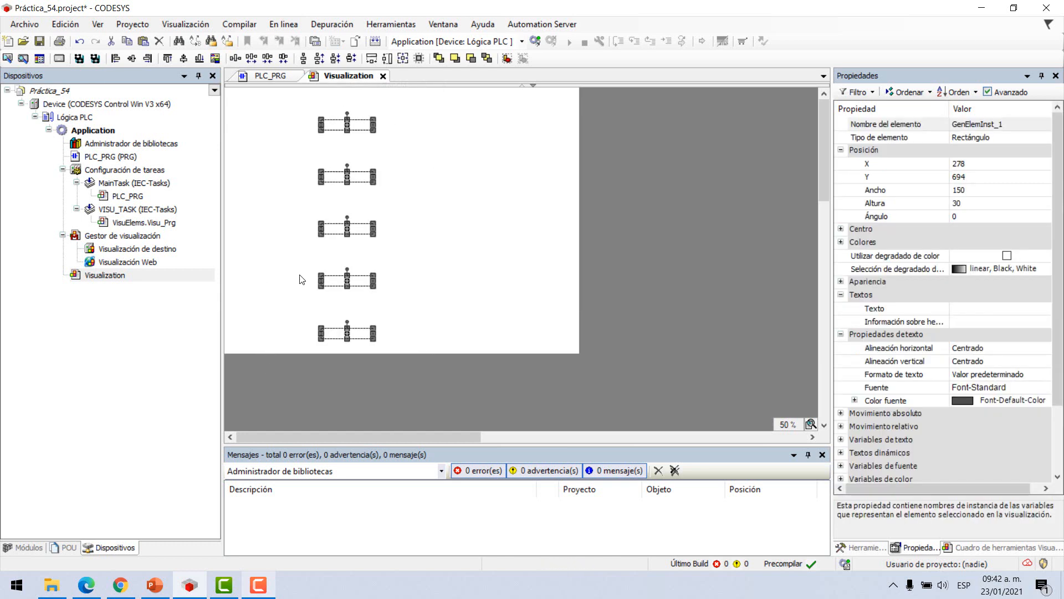
# Step: Increase the vertical spacing of the five rectangles by two increments and clear the selection
pyautogui.click(320, 58)
pyautogui.click(320, 58)
pyautogui.click(387, 323)
pyautogui.moveTo(422, 354); pyautogui.dragTo(266, 98)
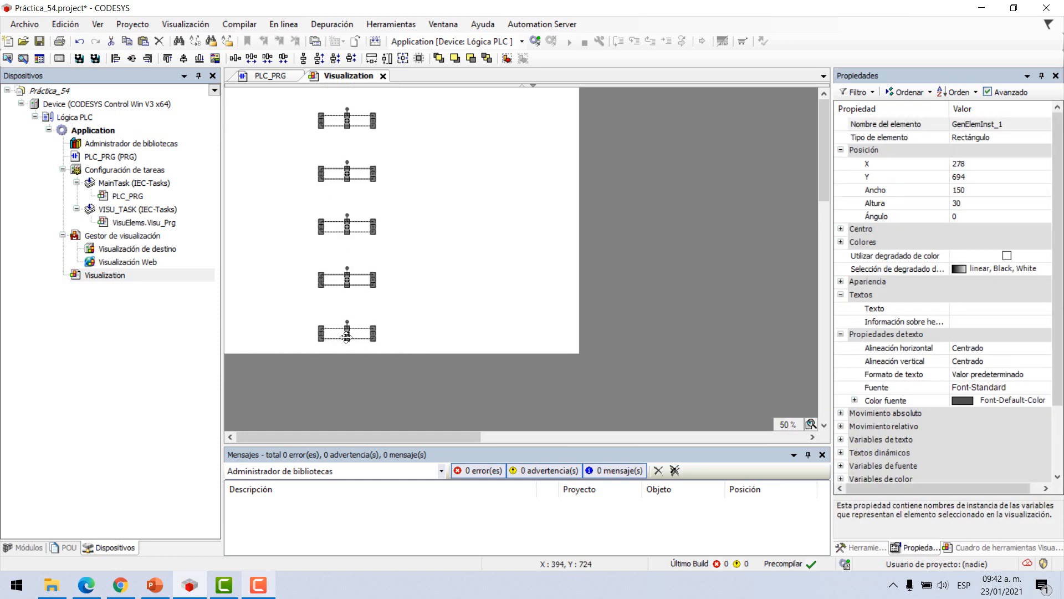
pyautogui.click(412, 350)
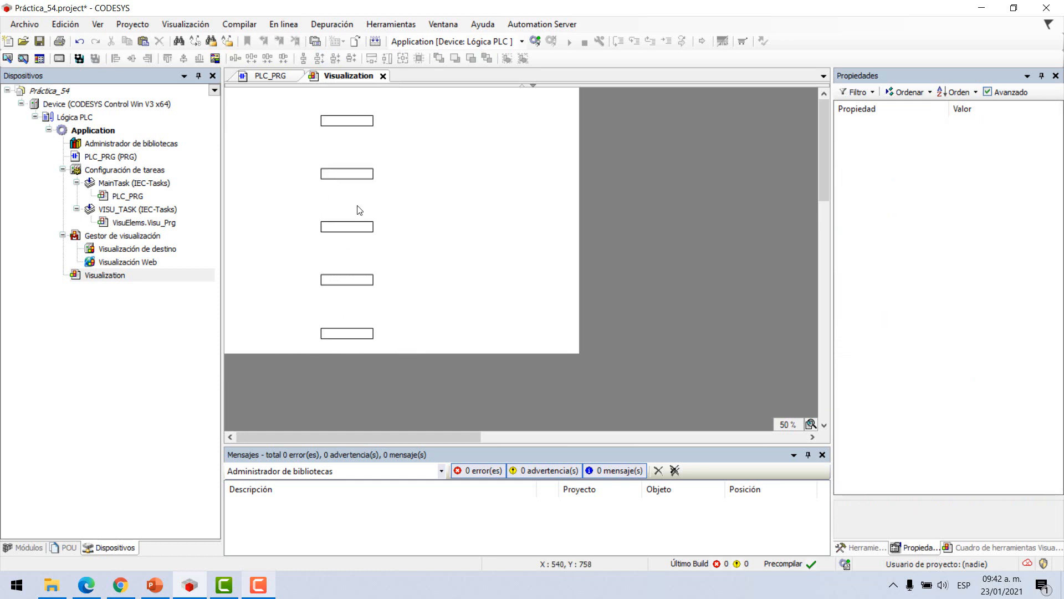
# Step: Select the middle rectangle as the reference, add the other four, and increase their vertical spacing by five increments
pyautogui.click(356, 227)
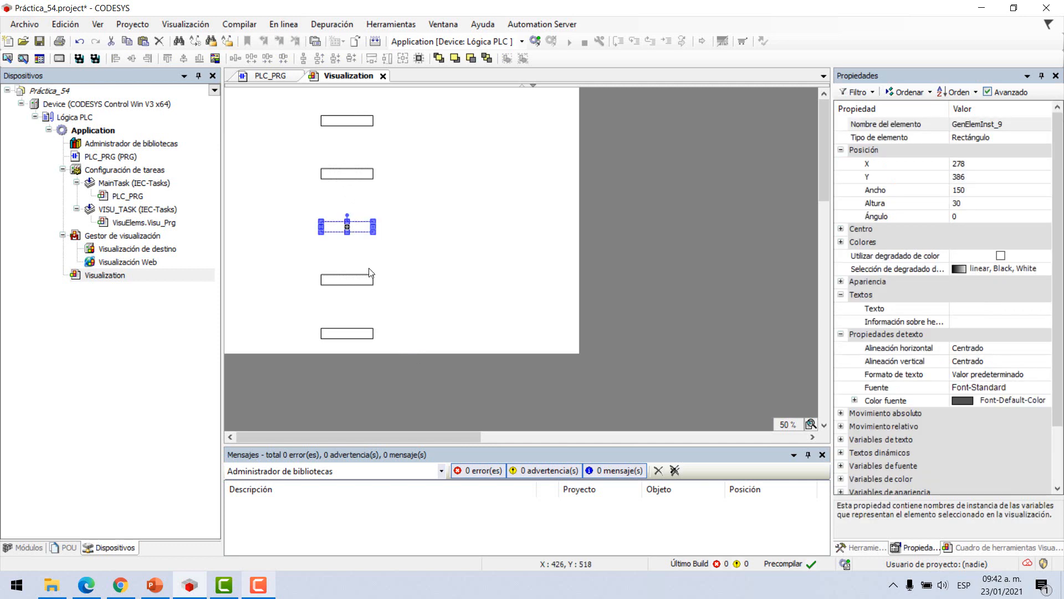
pyautogui.keyDown('shift'); pyautogui.click(357, 281); pyautogui.keyUp('shift')
pyautogui.keyDown('shift'); pyautogui.click(349, 333); pyautogui.keyUp('shift')
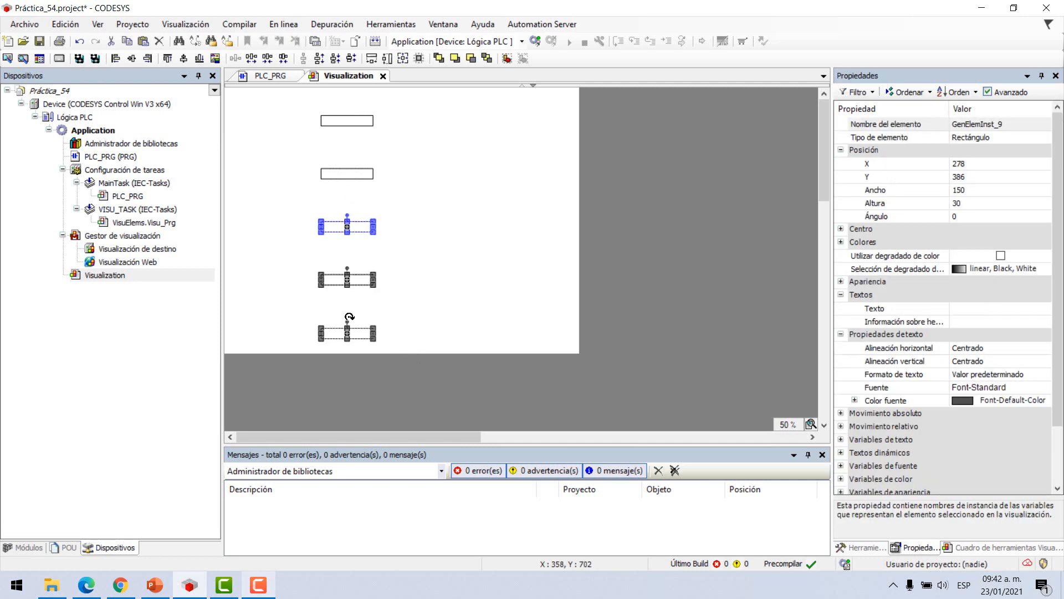
pyautogui.keyDown('shift'); pyautogui.click(355, 177); pyautogui.keyUp('shift')
pyautogui.keyDown('shift'); pyautogui.click(353, 125); pyautogui.keyUp('shift')
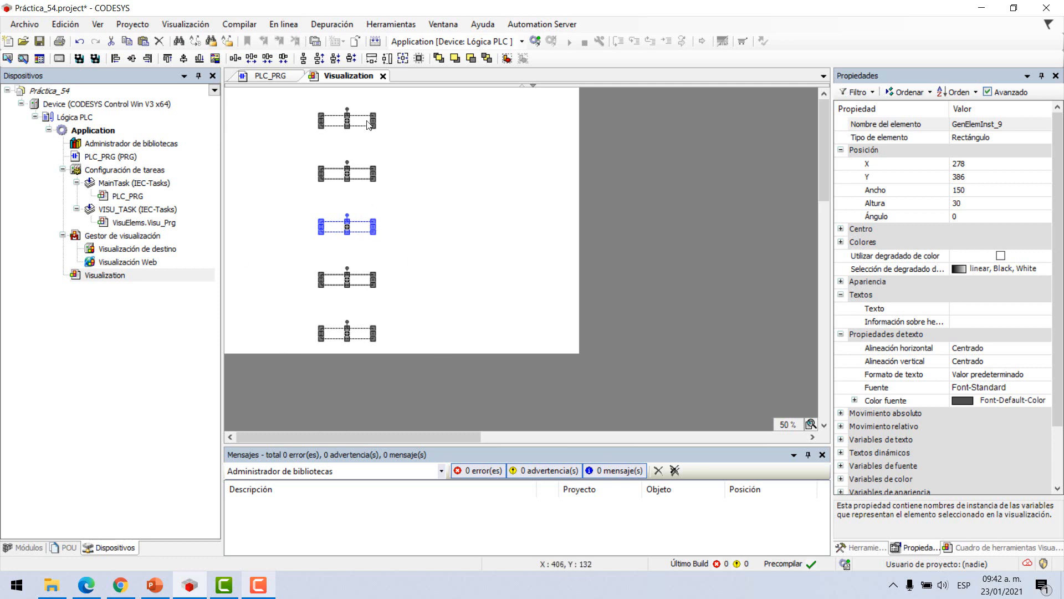
pyautogui.click(320, 58)
pyautogui.click(320, 58)
pyautogui.click(320, 58)
pyautogui.click(320, 58)
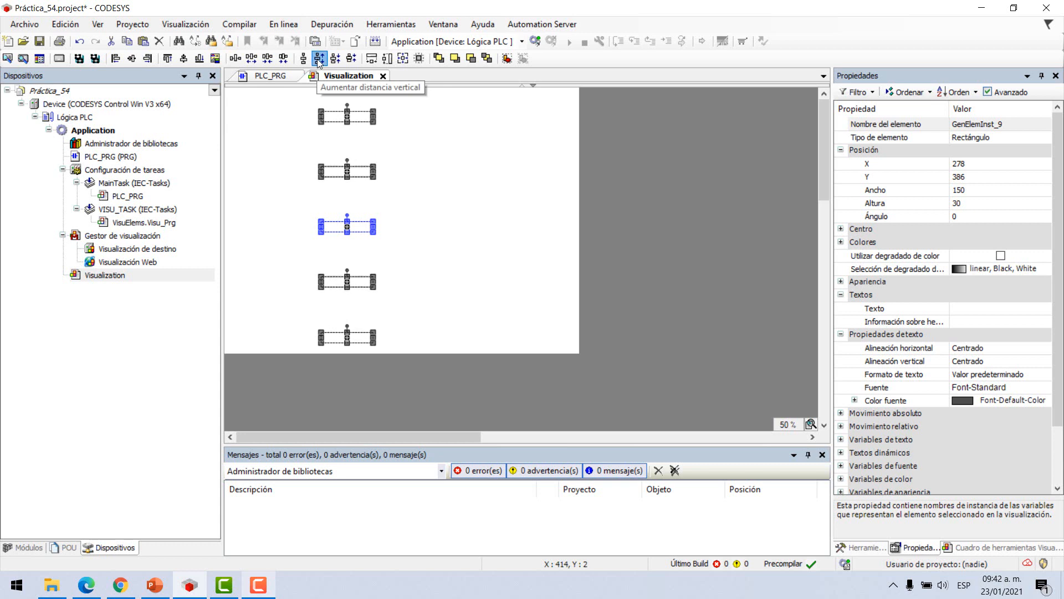
pyautogui.click(319, 58)
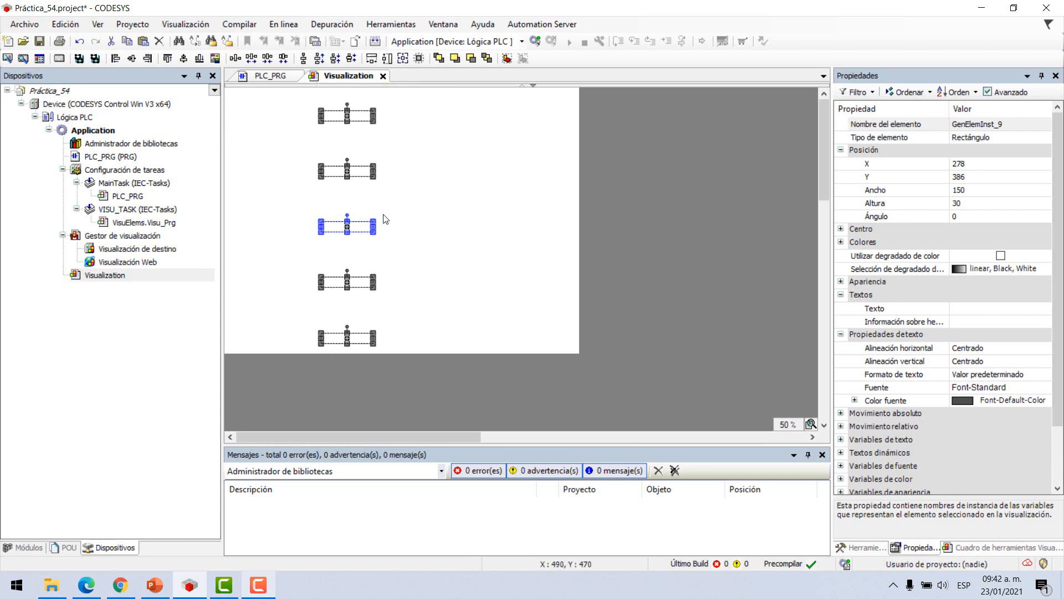
# Step: Decrease the vertical spacing repeatedly until the five rectangles sit close together around the middle one
pyautogui.click(334, 59)
pyautogui.click(334, 58)
pyautogui.click(334, 58)
pyautogui.click(334, 59)
pyautogui.click(334, 59)
pyautogui.click(334, 59)
pyautogui.click(334, 59)
pyautogui.click(333, 59)
pyautogui.click(333, 59)
pyautogui.click(334, 58)
pyautogui.click(333, 59)
pyautogui.click(334, 59)
pyautogui.click(334, 59)
pyautogui.click(334, 59)
pyautogui.click(333, 58)
pyautogui.click(333, 58)
pyautogui.click(334, 59)
pyautogui.click(333, 58)
pyautogui.click(333, 58)
pyautogui.click(333, 59)
pyautogui.click(333, 59)
pyautogui.click(333, 59)
pyautogui.click(332, 59)
pyautogui.click(332, 59)
pyautogui.click(333, 58)
pyautogui.click(333, 59)
pyautogui.click(333, 59)
pyautogui.click(332, 59)
pyautogui.click(333, 59)
pyautogui.click(332, 58)
pyautogui.click(334, 59)
pyautogui.click(334, 59)
pyautogui.click(334, 59)
pyautogui.click(334, 59)
pyautogui.click(334, 59)
pyautogui.click(334, 59)
pyautogui.click(335, 58)
pyautogui.click(335, 59)
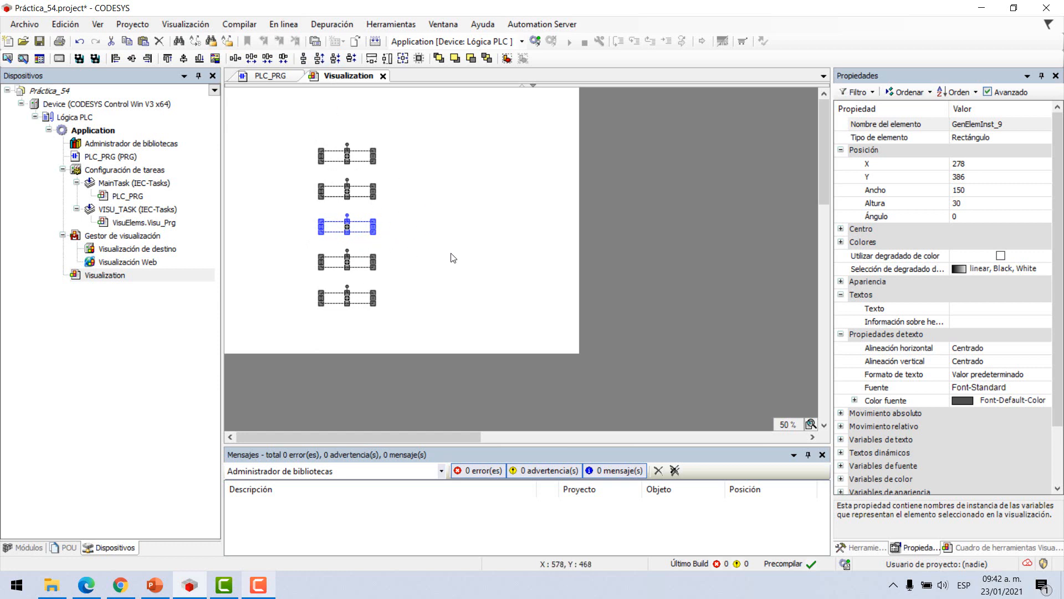
pyautogui.click(462, 266)
pyautogui.click(357, 233)
pyautogui.keyDown('shift'); pyautogui.click(353, 262); pyautogui.keyUp('shift')
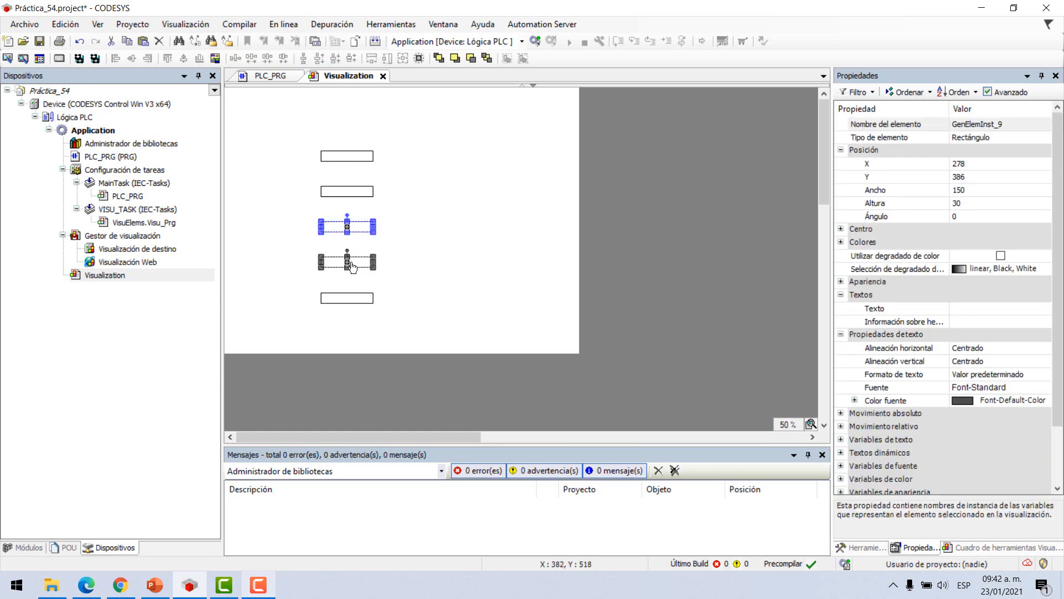
pyautogui.keyDown('shift'); pyautogui.click(362, 297); pyautogui.keyUp('shift')
pyautogui.keyDown('shift'); pyautogui.click(357, 197); pyautogui.keyUp('shift')
pyautogui.keyDown('shift'); pyautogui.click(364, 156); pyautogui.keyUp('shift')
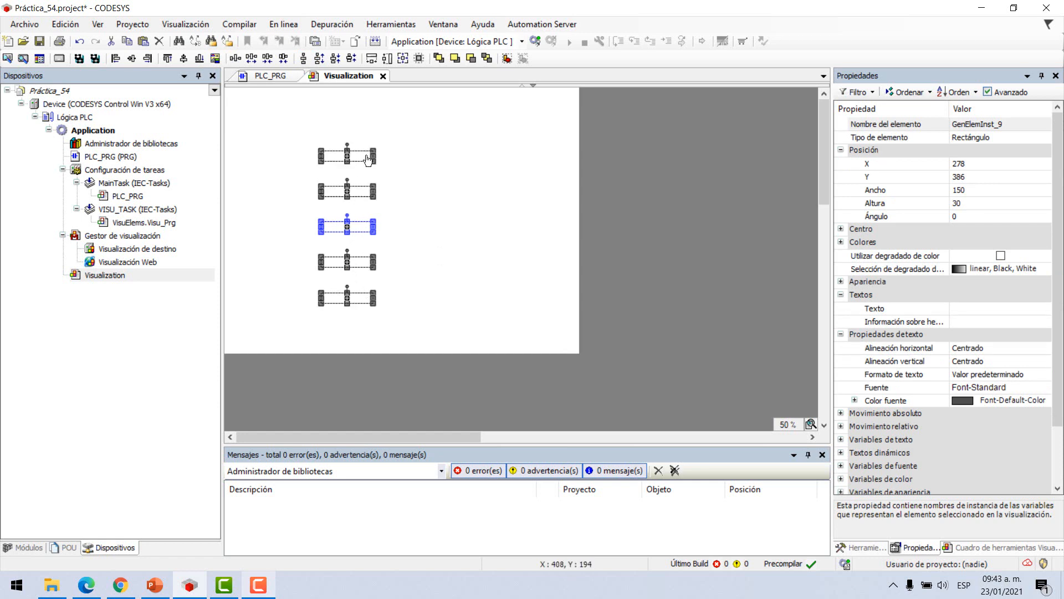
pyautogui.click(435, 219)
pyautogui.moveTo(389, 314); pyautogui.dragTo(290, 131)
pyautogui.click(427, 142)
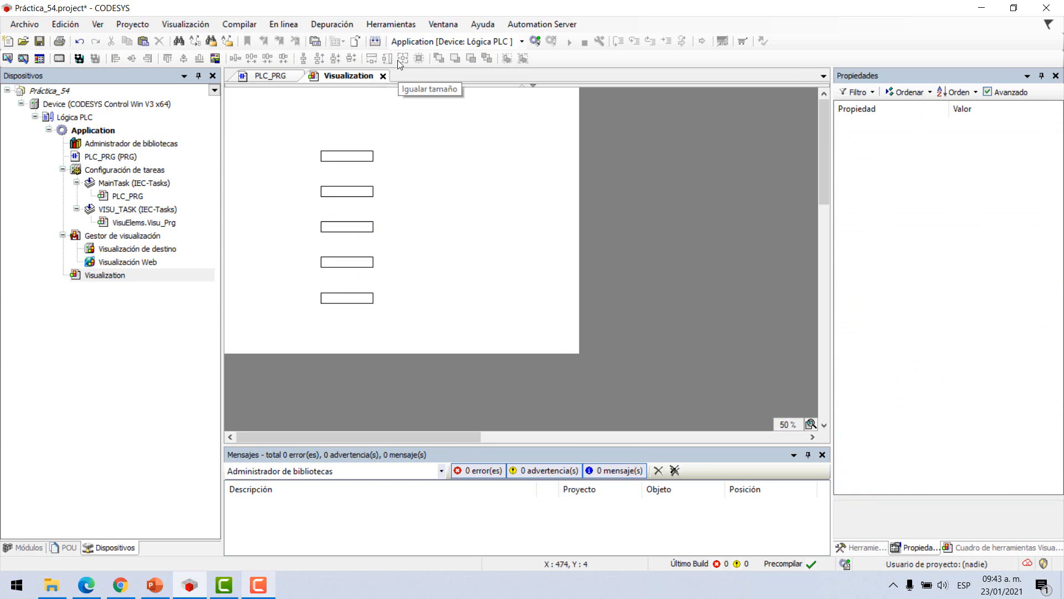
# Step: Arrange the upper four rectangles in two rows of two near the page's upper-left corner and delete the lowest rectangle
pyautogui.click(373, 158)
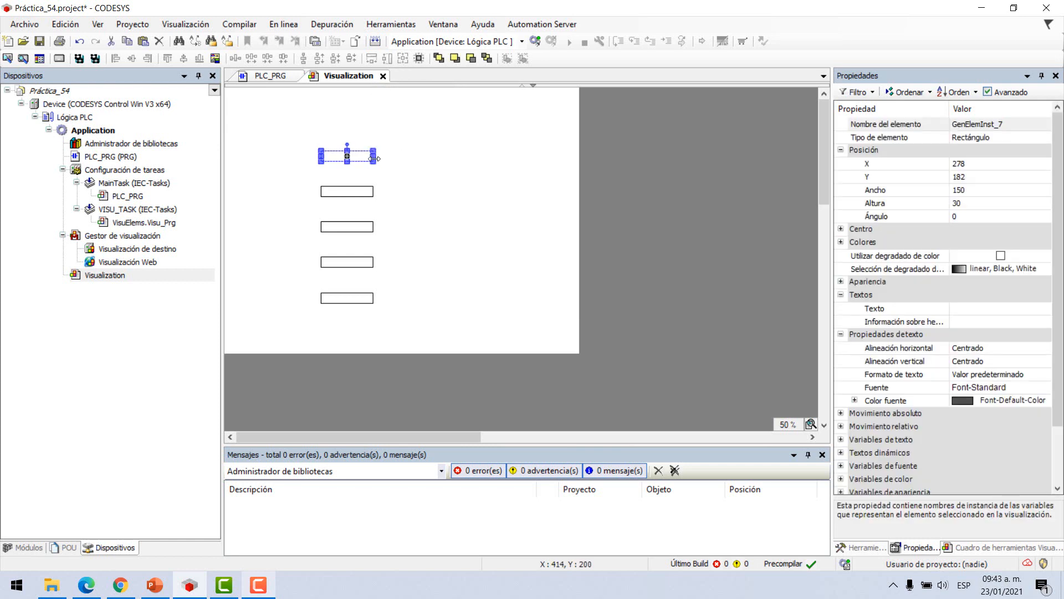
pyautogui.moveTo(366, 156); pyautogui.dragTo(311, 130)
pyautogui.moveTo(356, 194); pyautogui.dragTo(373, 129)
pyautogui.moveTo(343, 225); pyautogui.dragTo(290, 162)
pyautogui.click(346, 261)
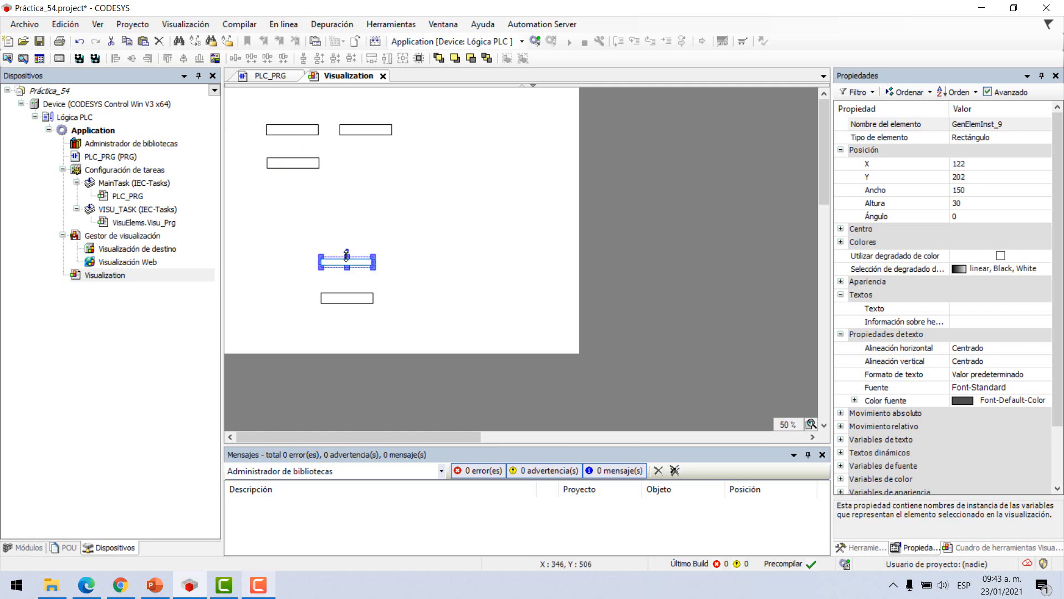
pyautogui.moveTo(337, 265); pyautogui.dragTo(359, 164)
pyautogui.click(344, 301)
pyautogui.press('Delete')
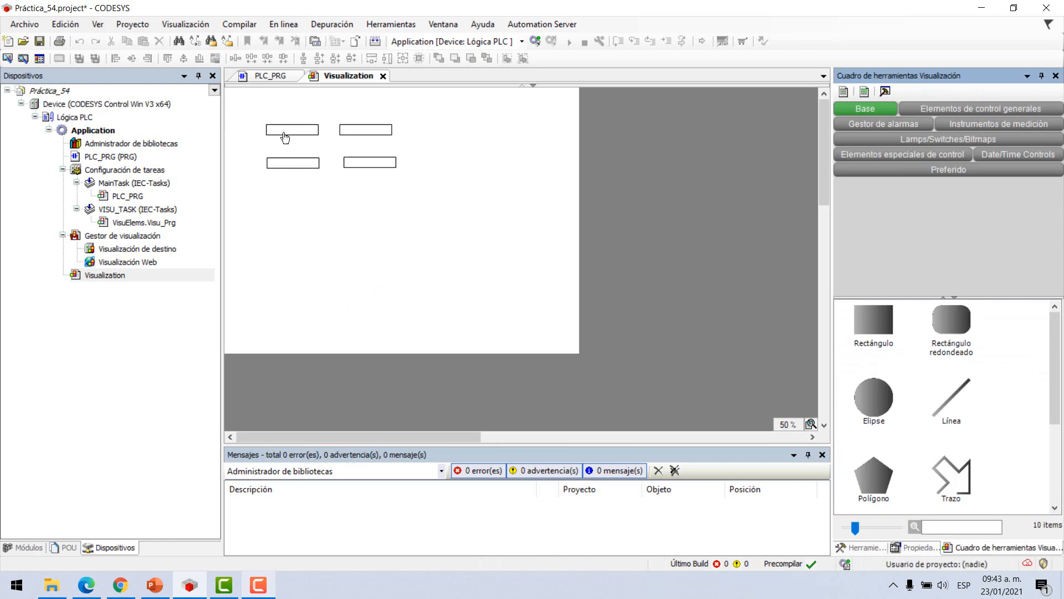
# Step: Label the upper-left rectangle "Extender Actuador 1"
pyautogui.click(301, 132)
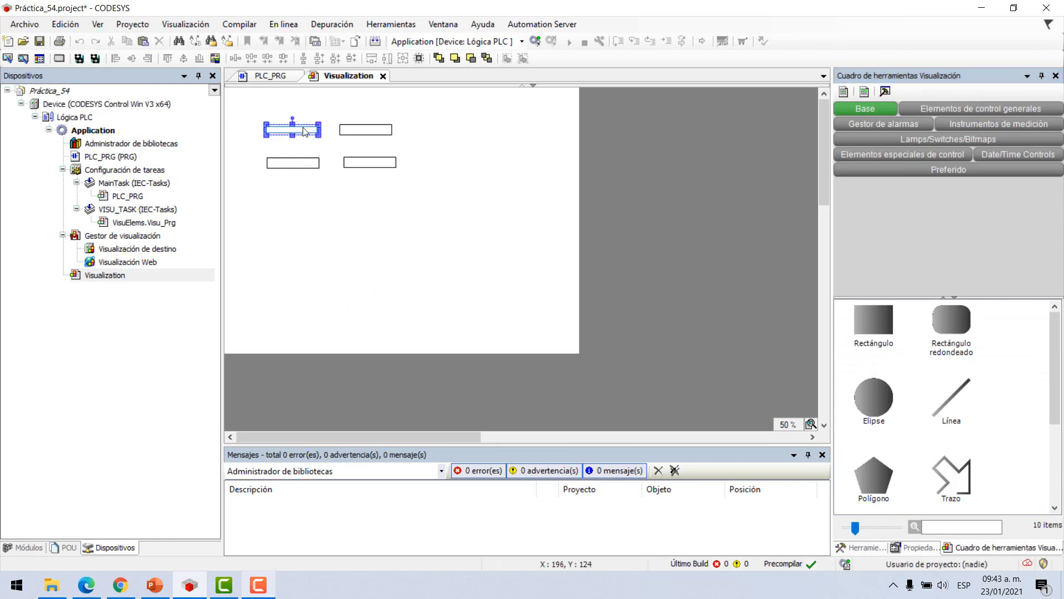
pyautogui.write('Extender')
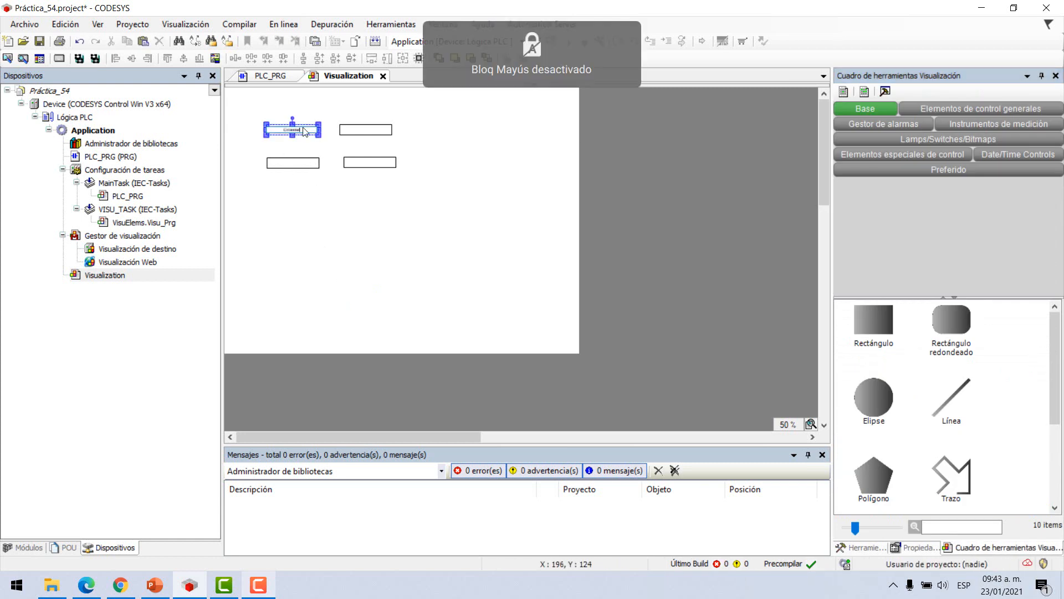
pyautogui.press('capslock')
pyautogui.write('A')
pyautogui.press('capslock')
pyautogui.write('ctuad')
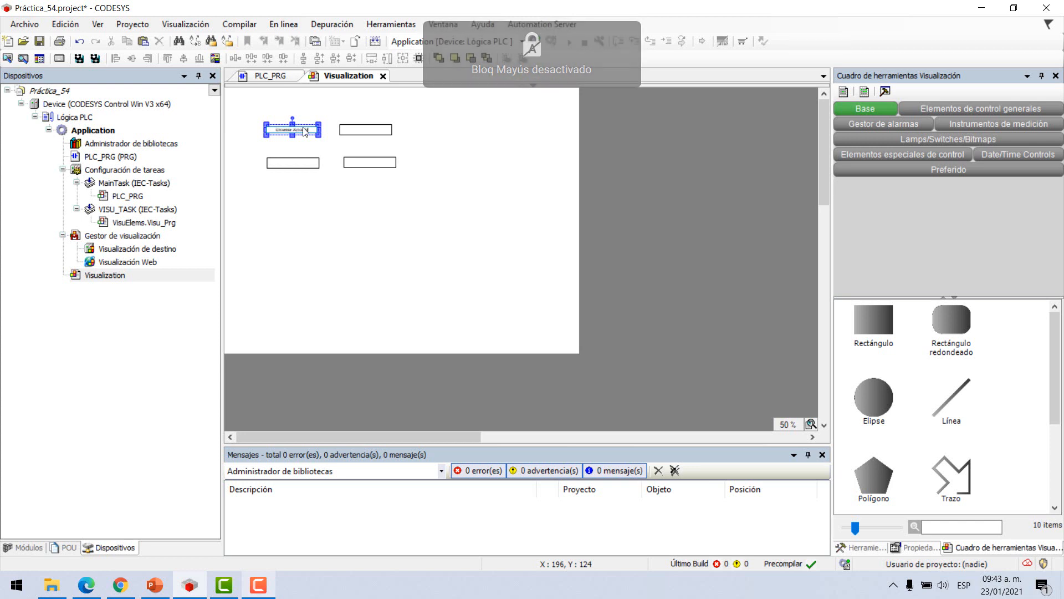
pyautogui.write('or 1')
pyautogui.click(375, 257)
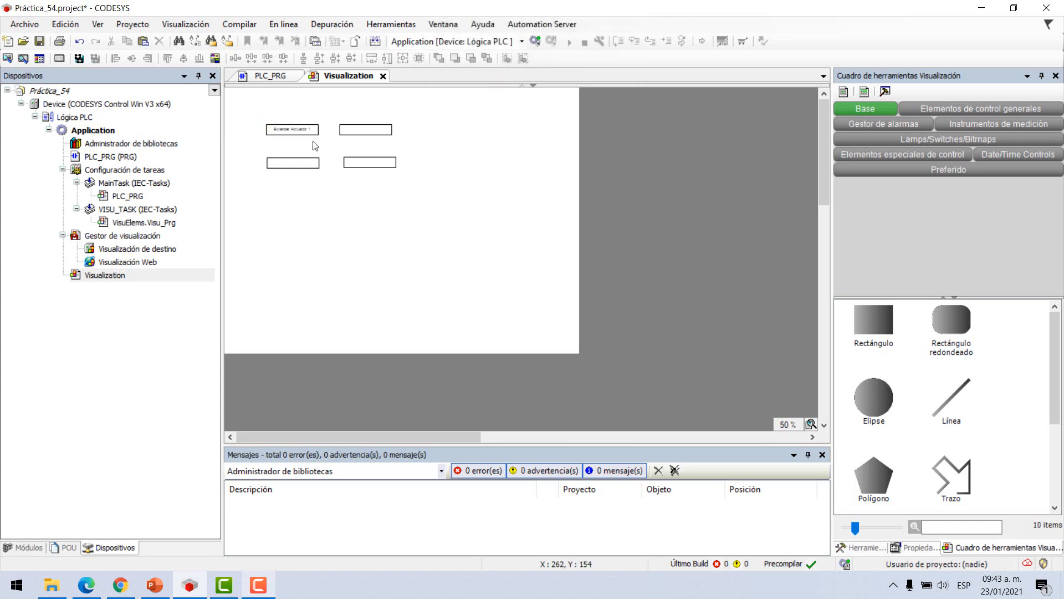
# Step: Label the upper-right rectangle "Retraer Actuador 1"
pyautogui.scroll(5, 369, 173)
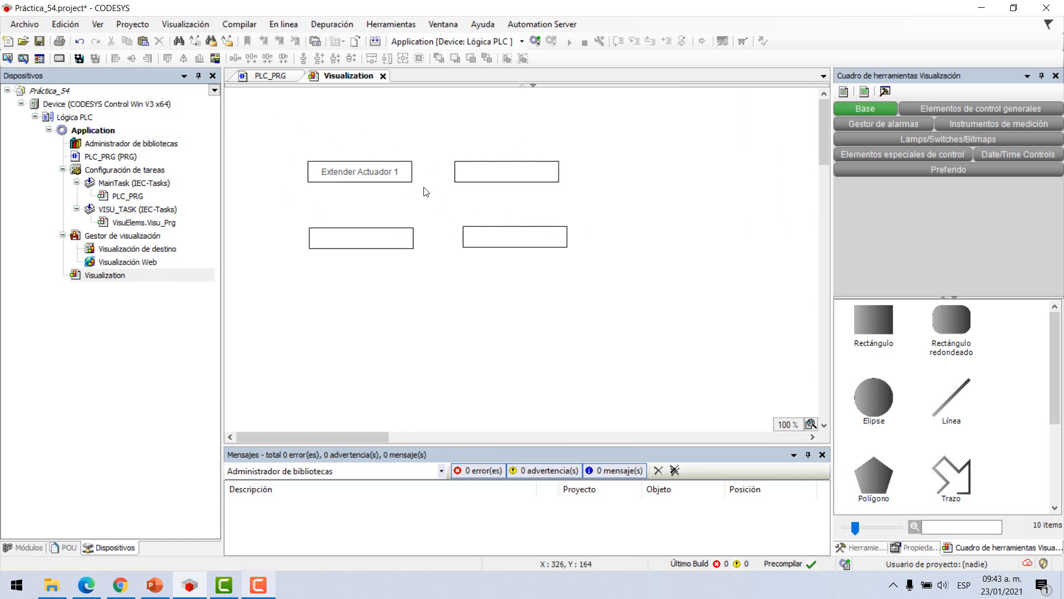
pyautogui.doubleClick(503, 172)
pyautogui.write('Exte')
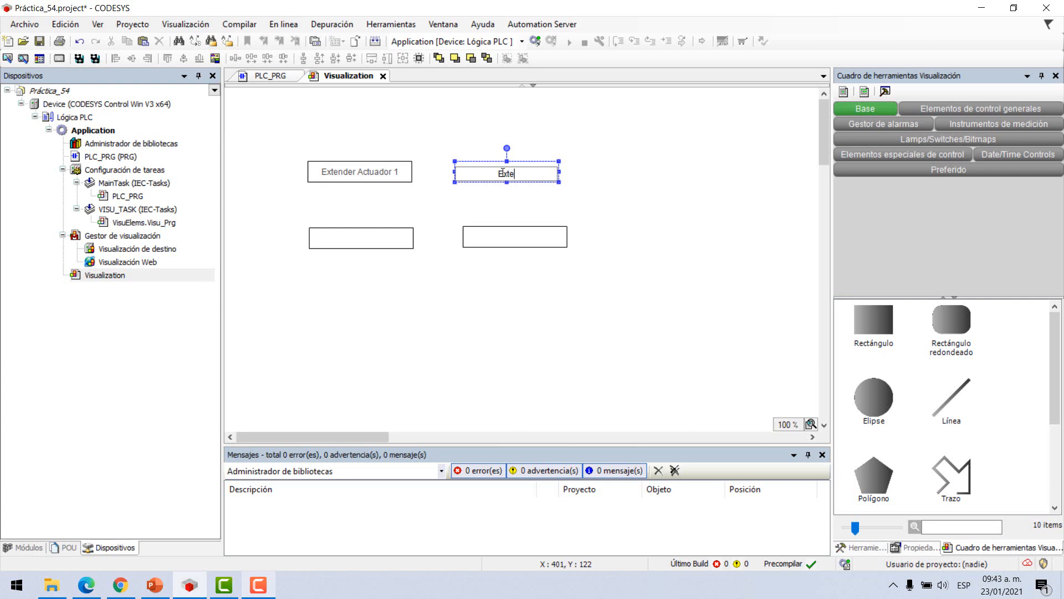
pyautogui.write('Retraer Actuador 1')
pyautogui.click(532, 317)
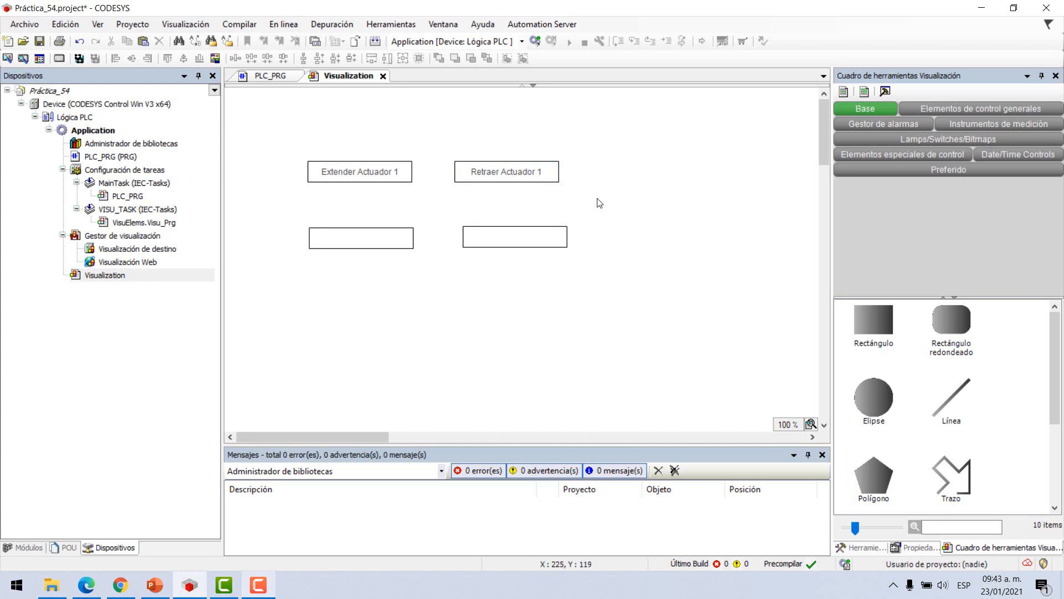
# Step: Change the upper-left rectangle's text to "Extender Actuador Número 1"
pyautogui.doubleClick(396, 173)
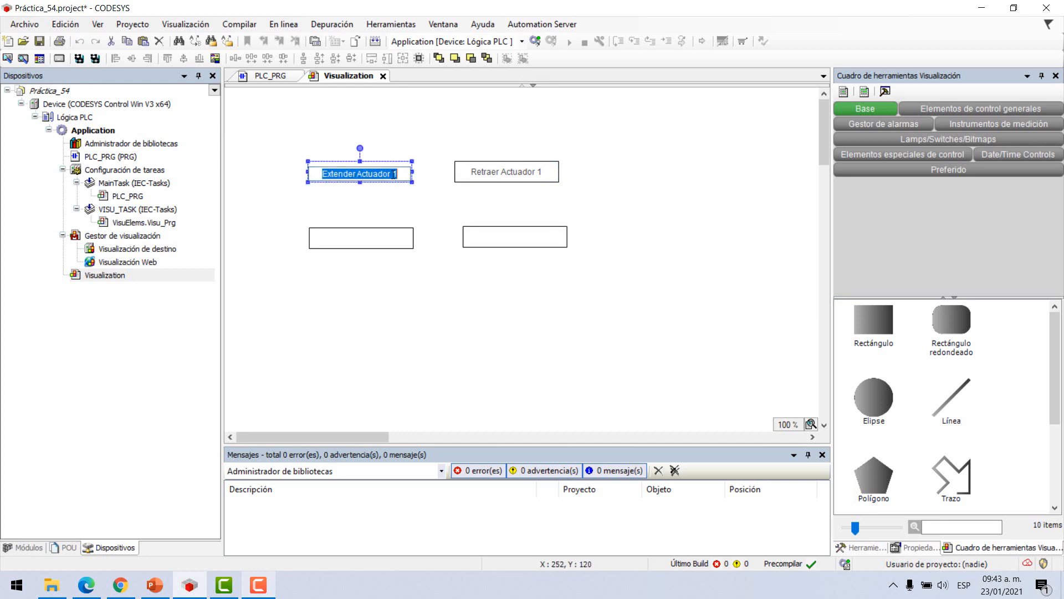
pyautogui.click(396, 173)
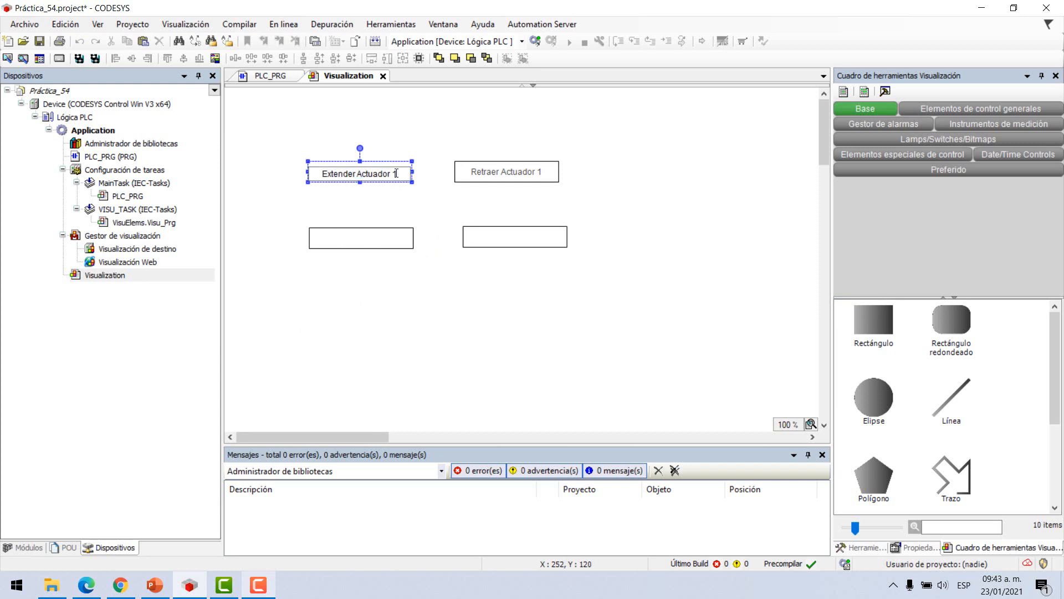
pyautogui.press('capslock')
pyautogui.write('N')
pyautogui.press('capslock')
pyautogui.hotkey('shift', 'Home')
pyautogui.write('Número')
pyautogui.click(406, 278)
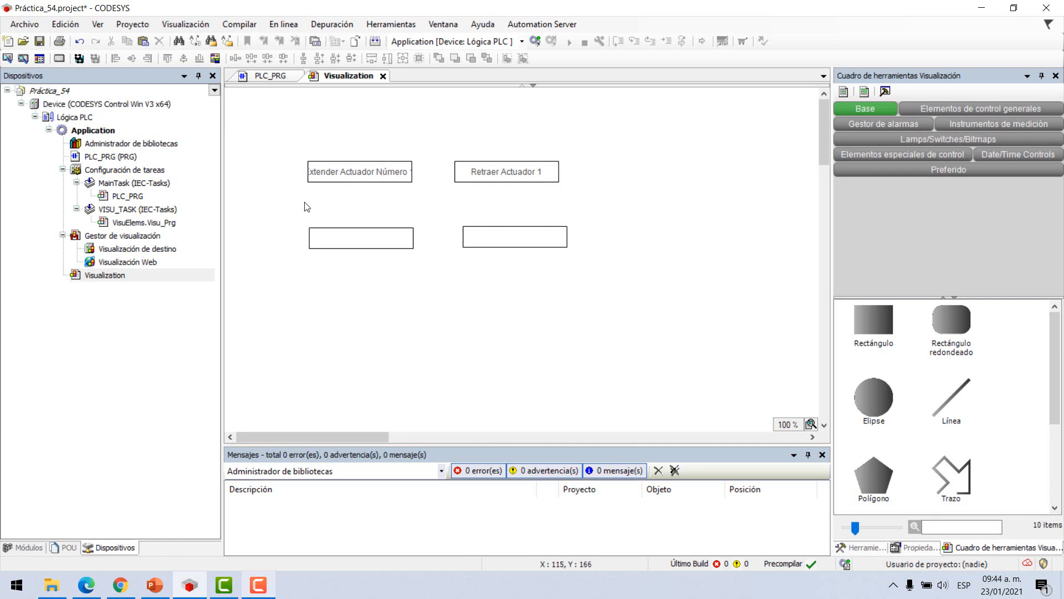
# Step: Widen the "Extender Actuador Número 1" rectangle to about 182 by moving its left edge outward so the whole label fits
pyautogui.scroll(-4, 370, 231)
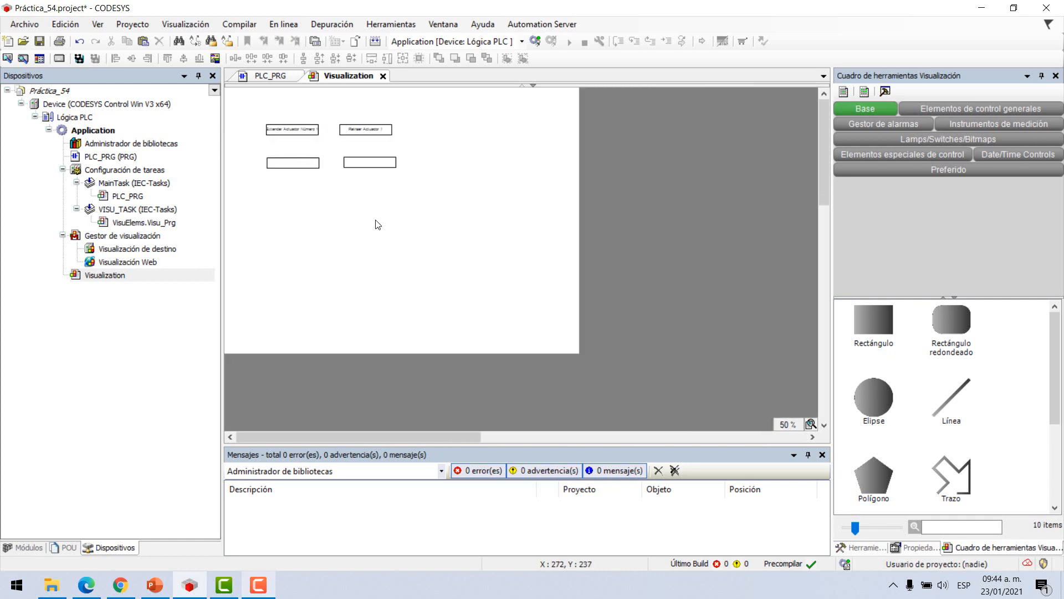
pyautogui.scroll(4, 328, 131)
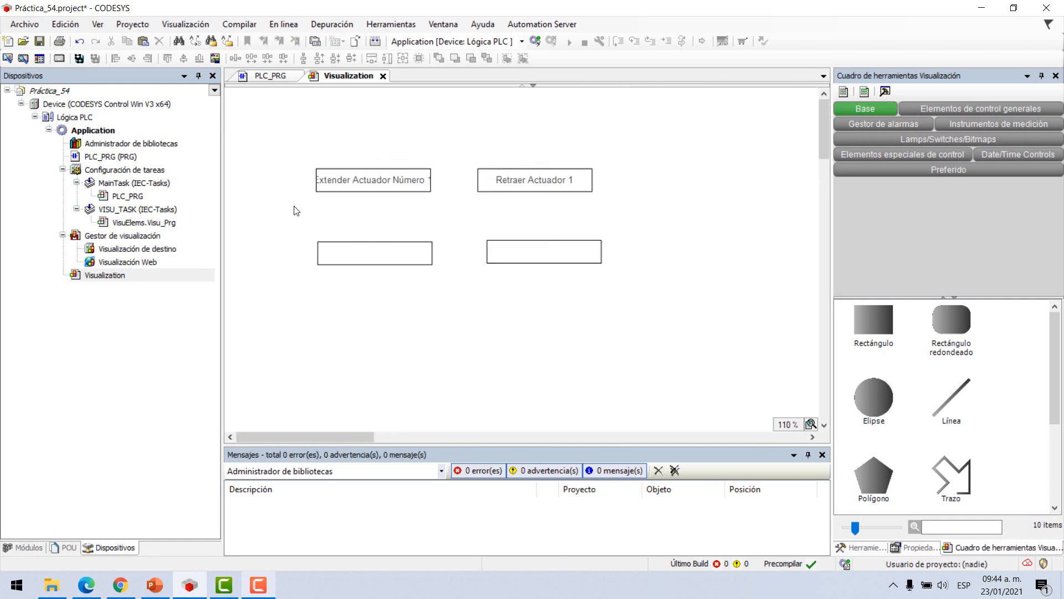
pyautogui.moveTo(315, 203); pyautogui.dragTo(458, 143)
pyautogui.moveTo(313, 179); pyautogui.dragTo(289, 179)
pyautogui.click(359, 237)
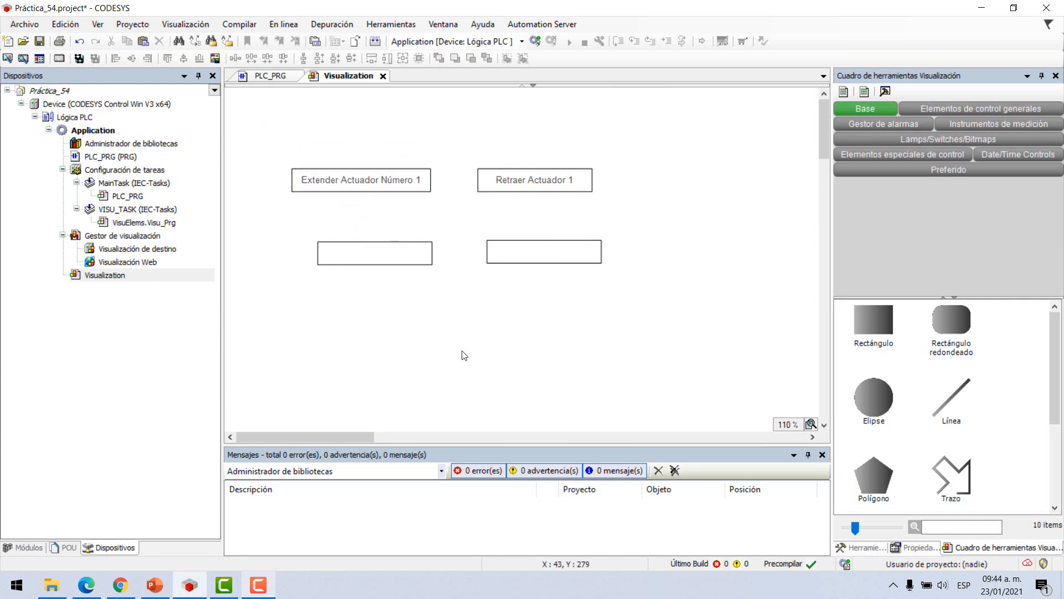
# Step: Select the "Extender Actuador Número 1" rectangle as the reference, add the other three rectangles, and make them all the same size
pyautogui.click(355, 187)
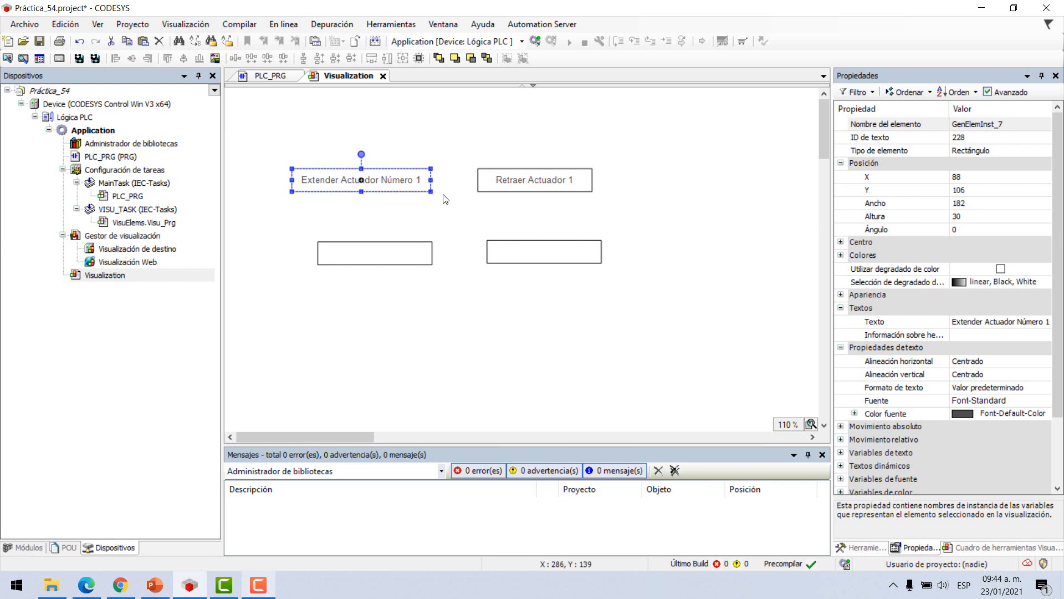
pyautogui.click(392, 214)
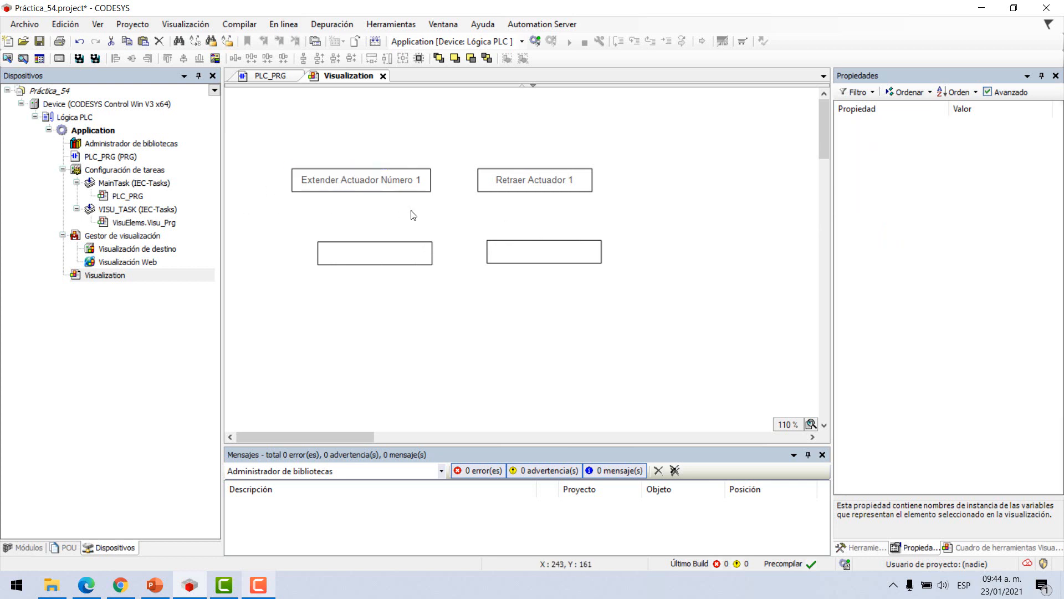
pyautogui.click(331, 193)
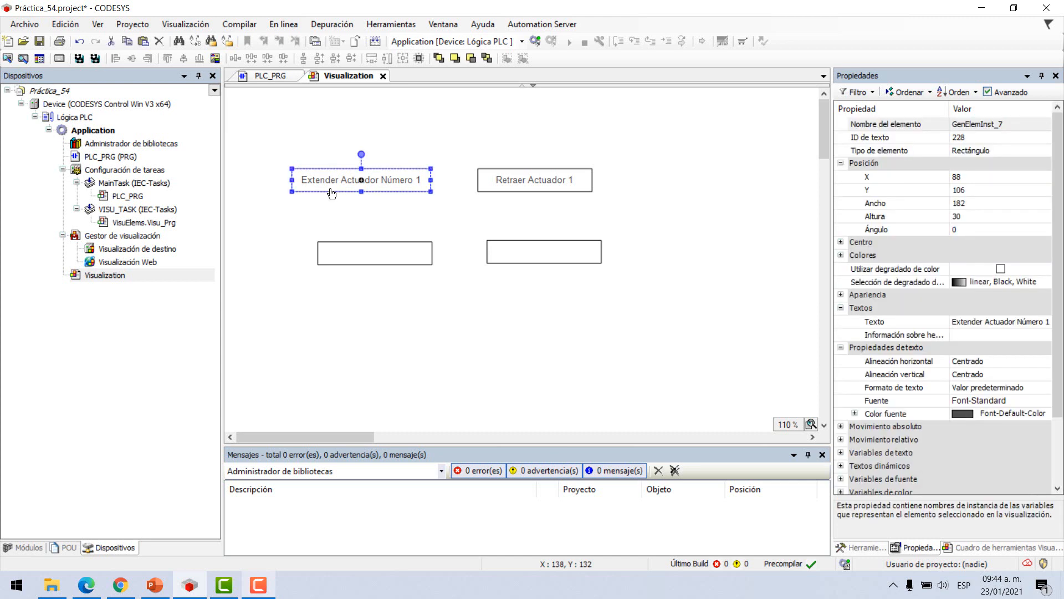
pyautogui.keyDown('shift'); pyautogui.click(509, 190); pyautogui.keyUp('shift')
pyautogui.keyDown('shift'); pyautogui.click(391, 254); pyautogui.keyUp('shift')
pyautogui.keyDown('shift'); pyautogui.click(541, 260); pyautogui.keyUp('shift')
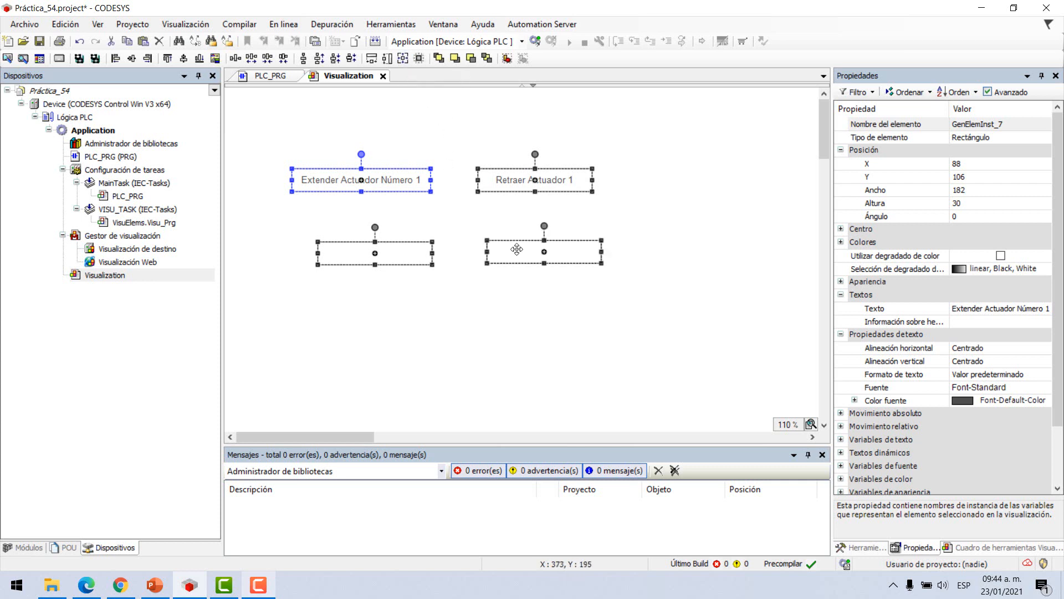
pyautogui.click(403, 58)
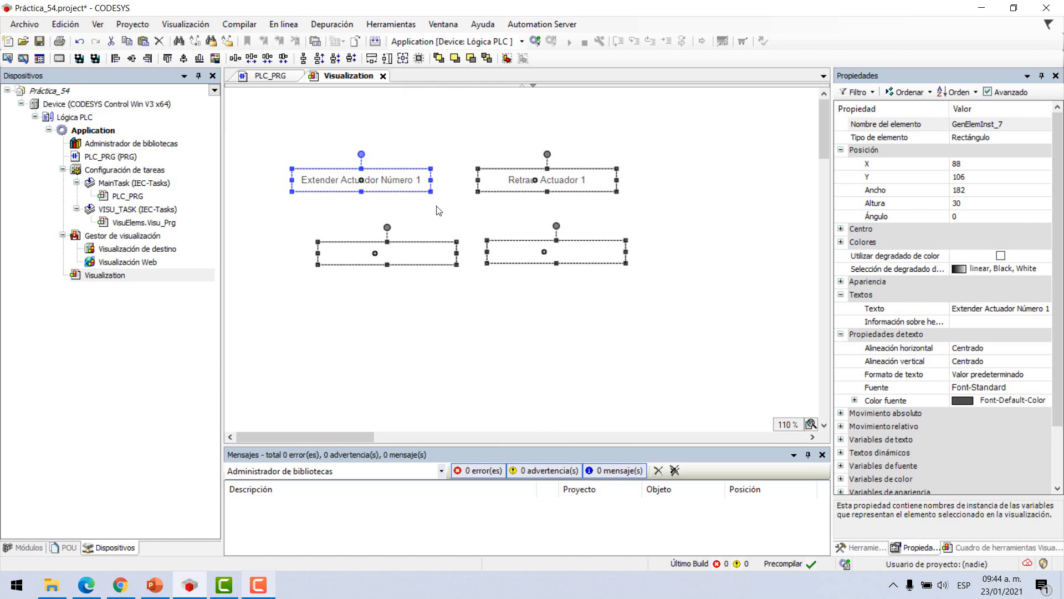
# Step: Left-align the two rectangles of the left column with each other, then do the same for the two in the right column
pyautogui.click(401, 315)
pyautogui.moveTo(468, 305); pyautogui.dragTo(254, 145)
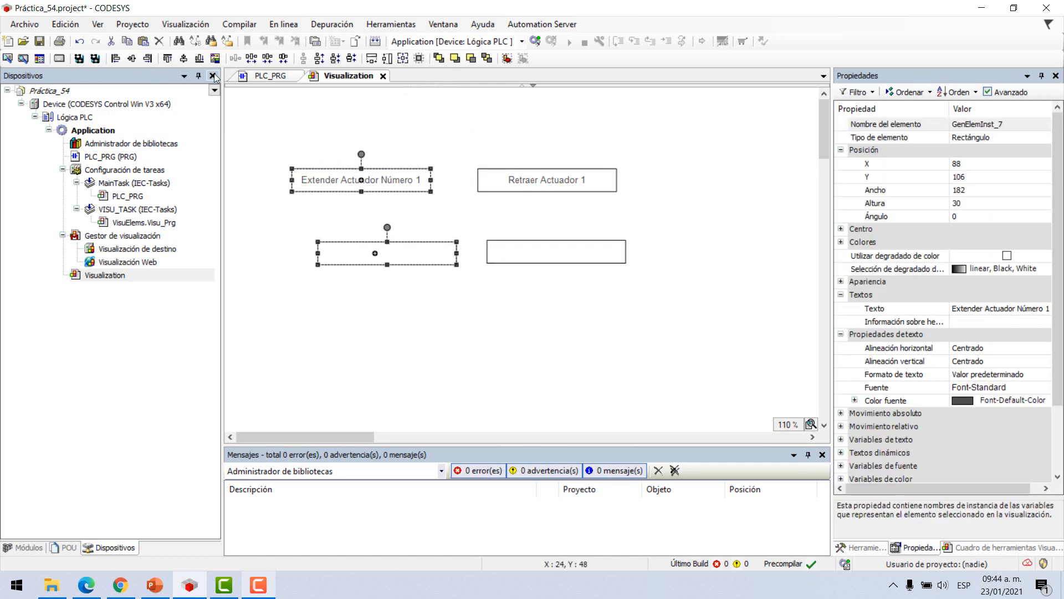
pyautogui.click(115, 58)
pyautogui.click(532, 321)
pyautogui.moveTo(558, 178); pyautogui.dragTo(411, 136)
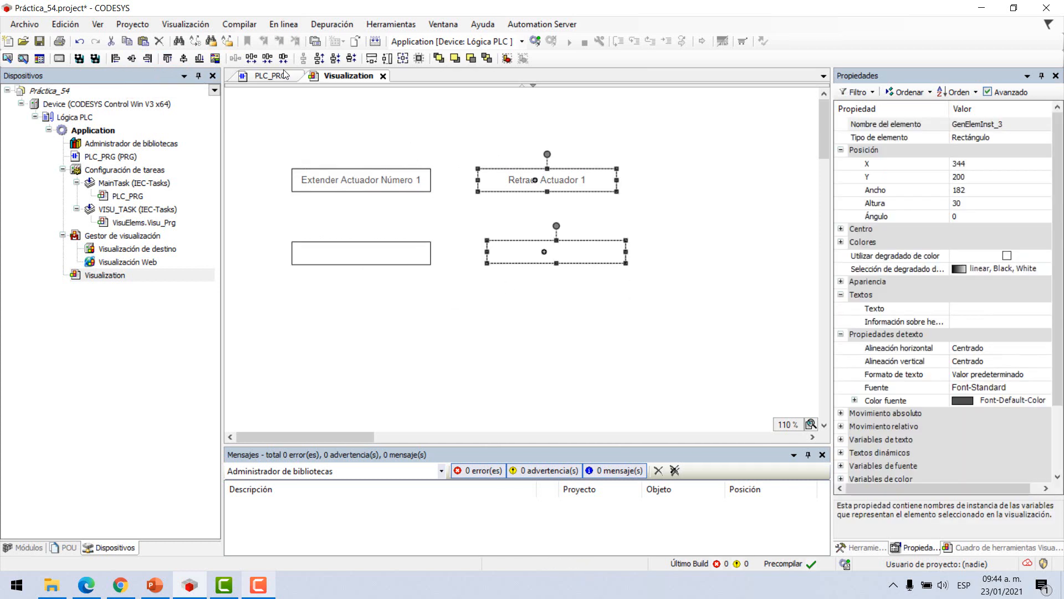
pyautogui.click(115, 58)
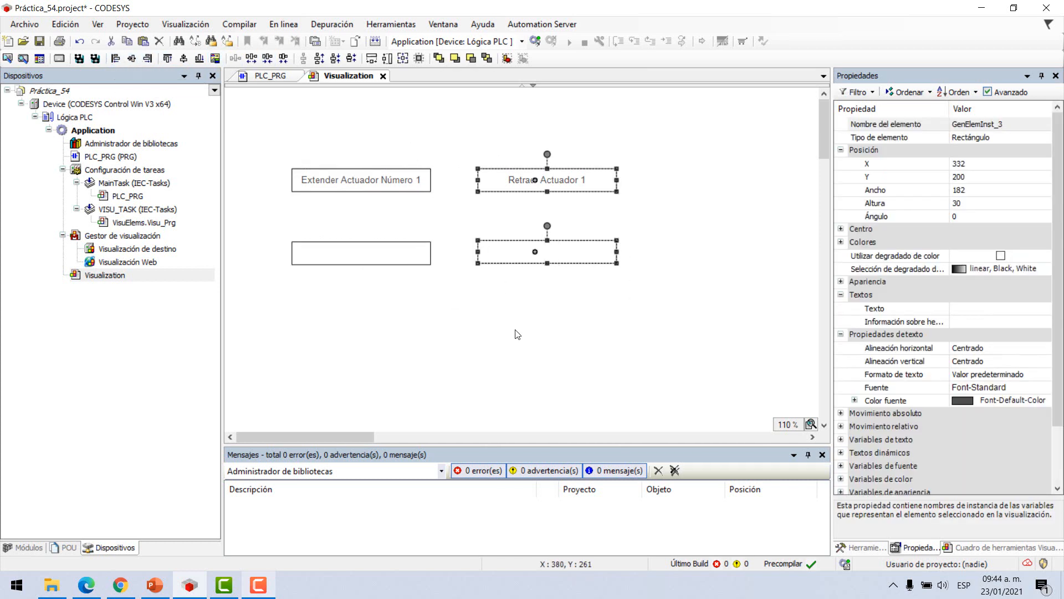
pyautogui.click(542, 207)
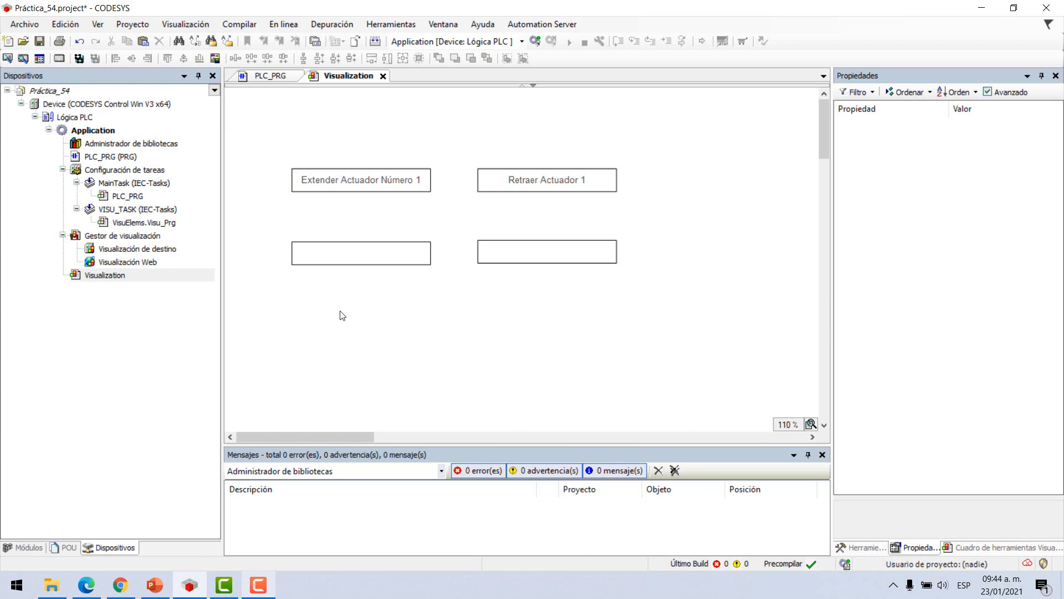
# Step: Align the top edges of the two lower rectangles, and likewise those of the two upper rectangles
pyautogui.moveTo(288, 277); pyautogui.dragTo(654, 219)
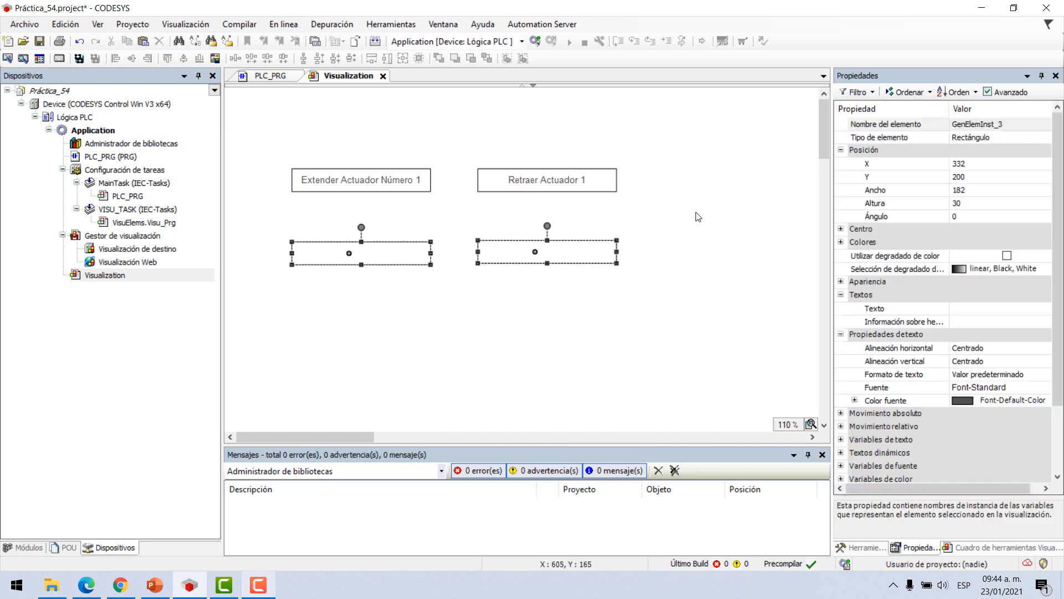
pyautogui.click(168, 58)
pyautogui.moveTo(669, 133); pyautogui.dragTo(266, 228)
pyautogui.click(168, 59)
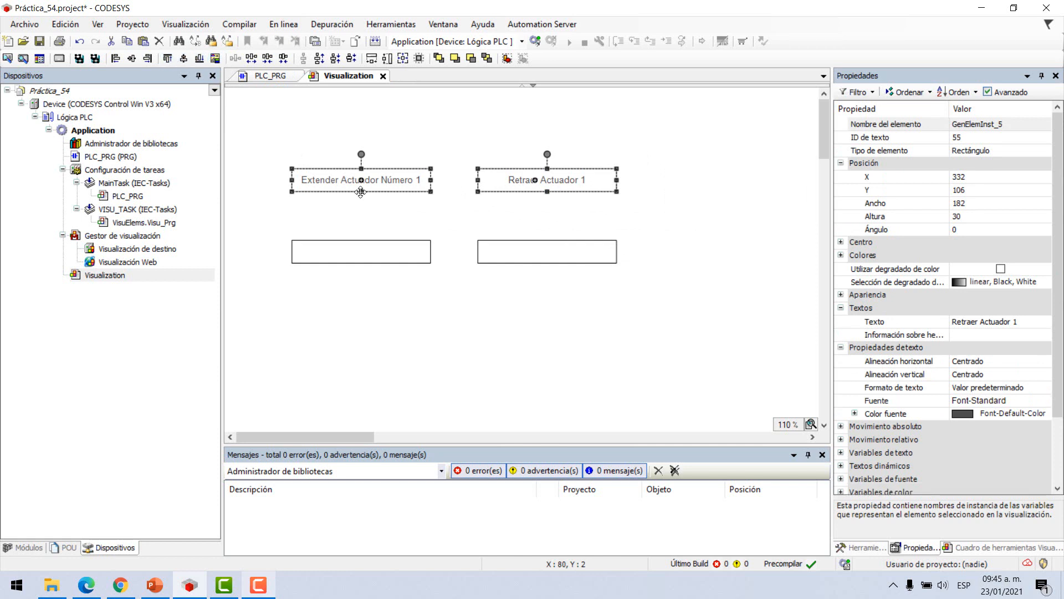
pyautogui.click(450, 205)
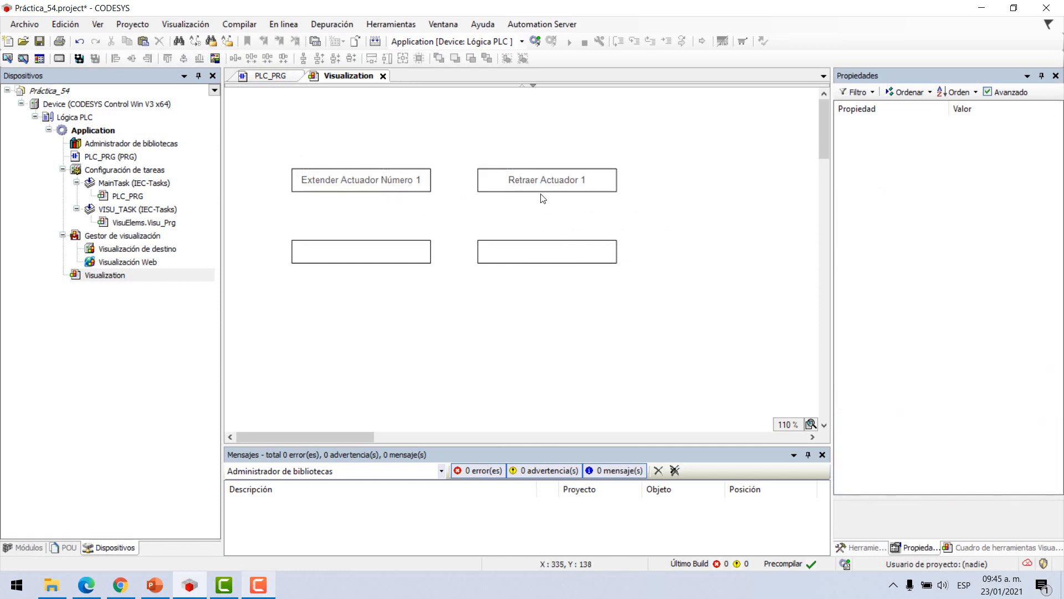
# Step: Leave the "Retraer Actuador 1" label unedited and undo the top alignment of the lower rectangles
pyautogui.doubleClick(513, 182)
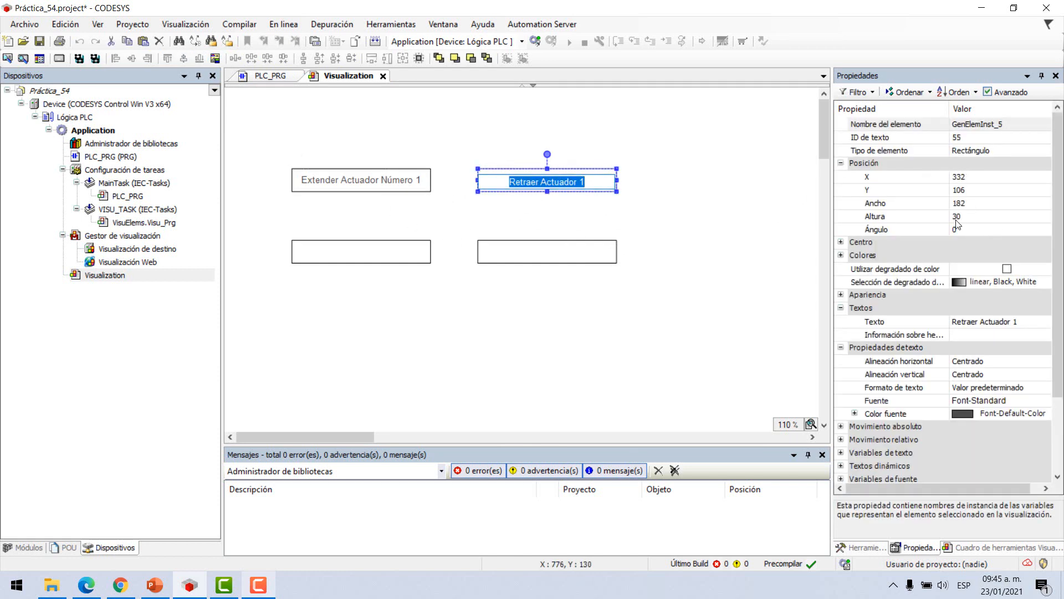
pyautogui.click(541, 328)
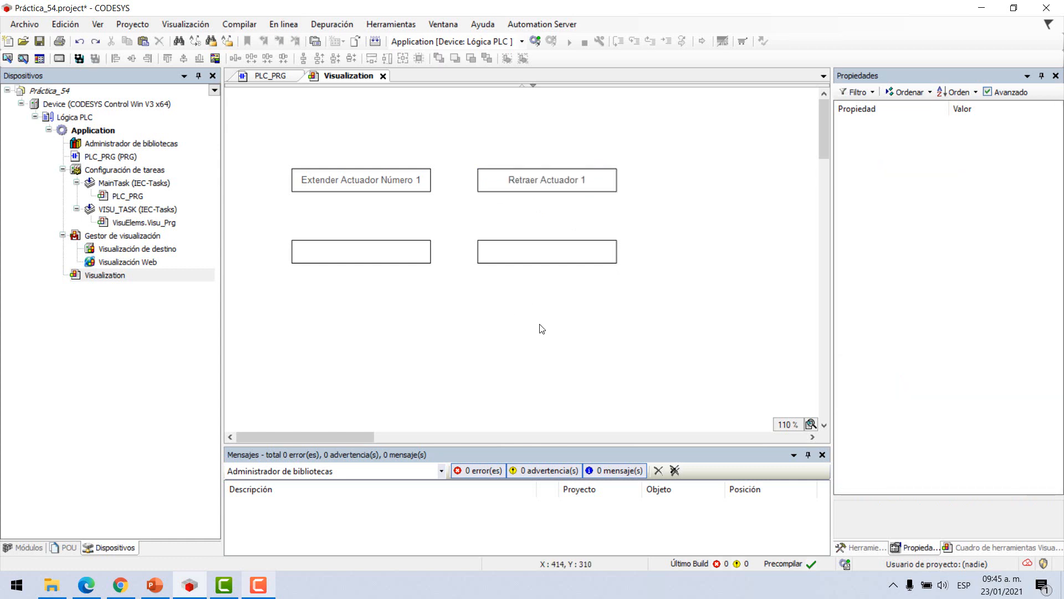
pyautogui.hotkey('ctrl', 'z')
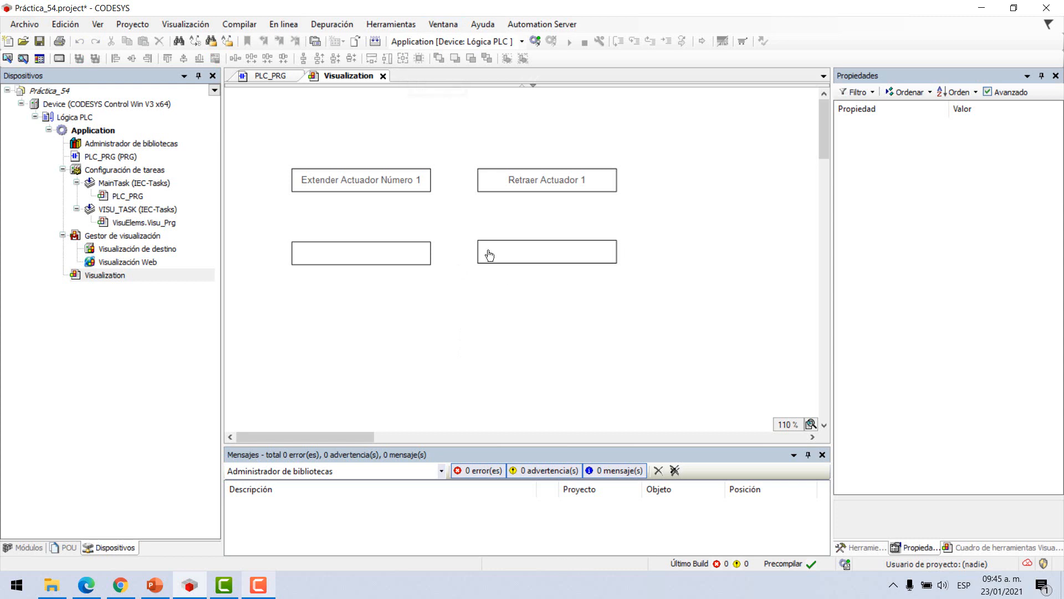
# Step: Widen the "Extender Actuador Número 1" rectangle to about 220 by moving its right edge outward
pyautogui.click(427, 186)
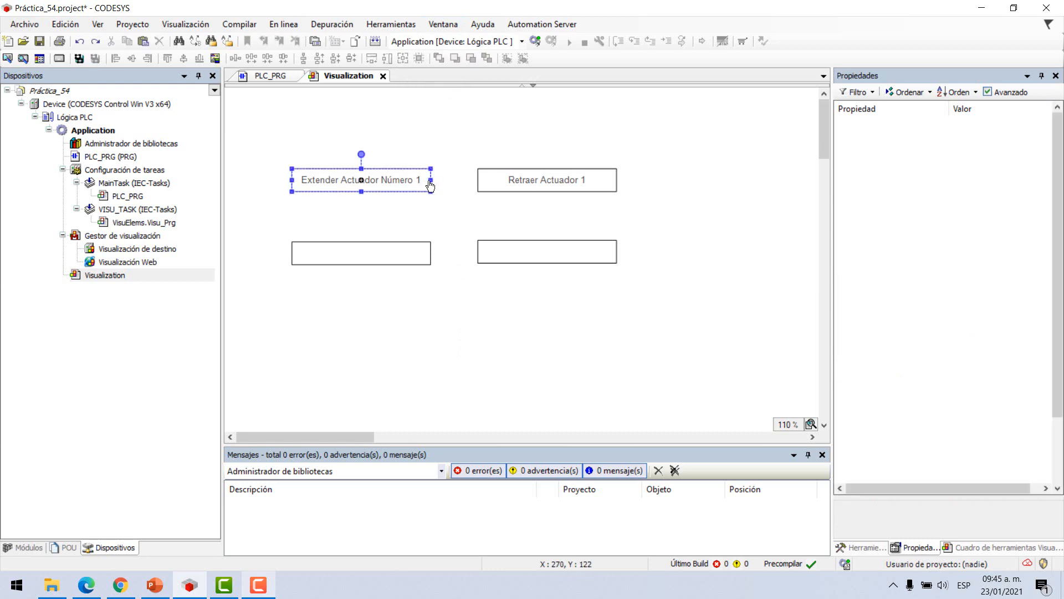
pyautogui.moveTo(431, 181); pyautogui.dragTo(460, 180)
pyautogui.click(644, 197)
# Step: Try to equalize the widths of the two upper rectangles using an area selection, and undo it
pyautogui.moveTo(656, 147); pyautogui.dragTo(291, 217)
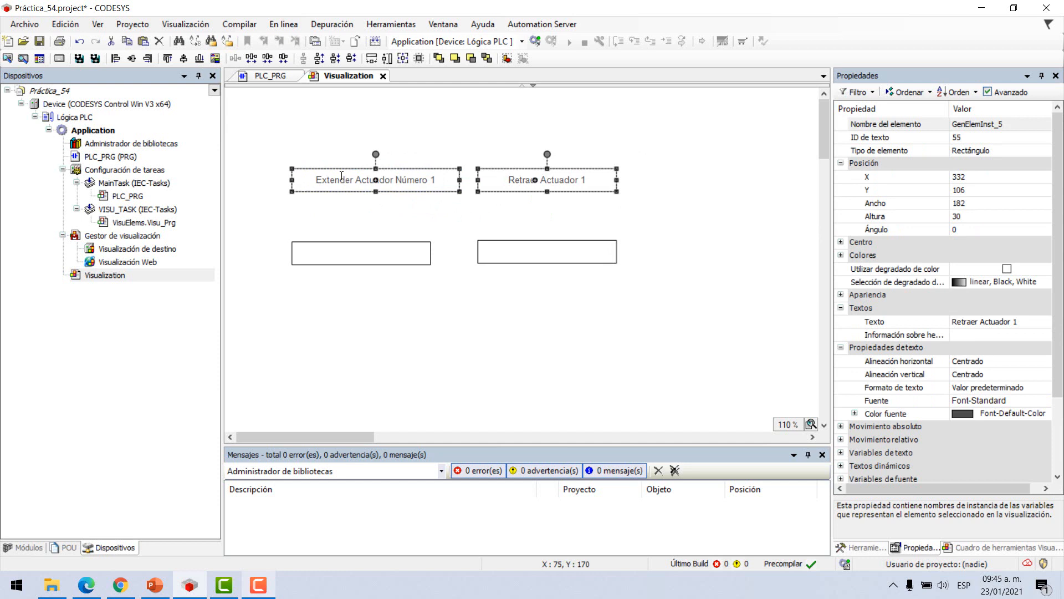
pyautogui.click(376, 65)
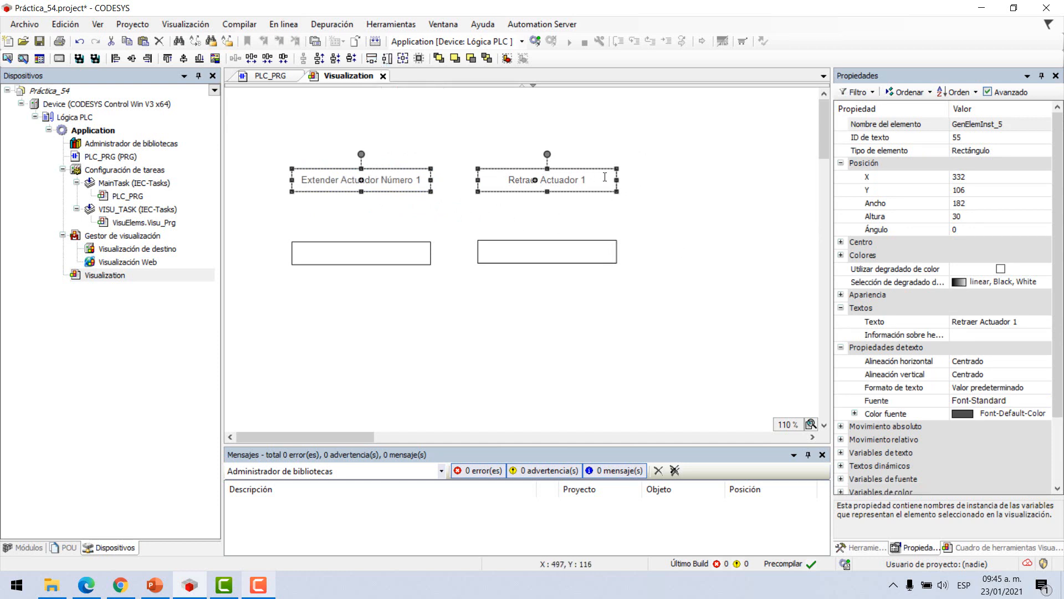
pyautogui.hotkey('ctrl', 'z')
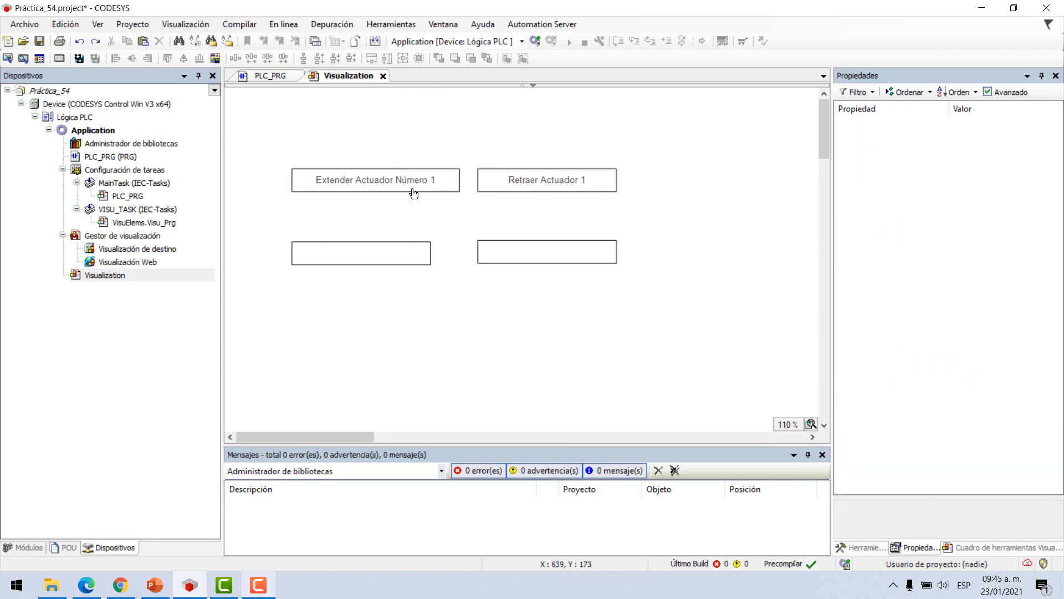
# Step: Select the "Extender Actuador Número 1" rectangle as the reference, add "Retraer Actuador 1", and make them the same width
pyautogui.click(419, 191)
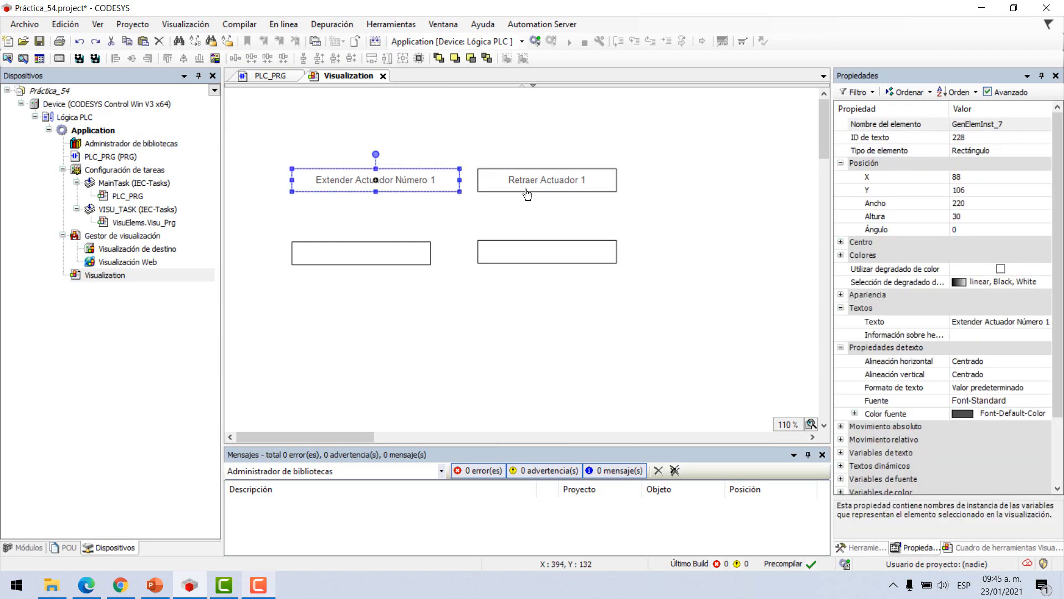
pyautogui.keyDown('shift'); pyautogui.click(528, 193); pyautogui.keyUp('shift')
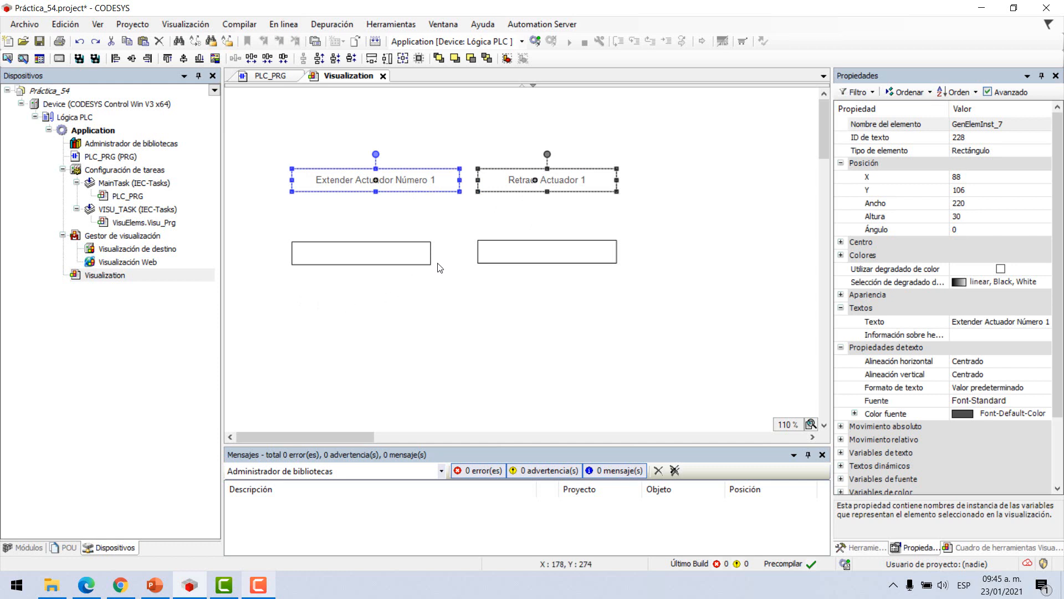
pyautogui.click(370, 59)
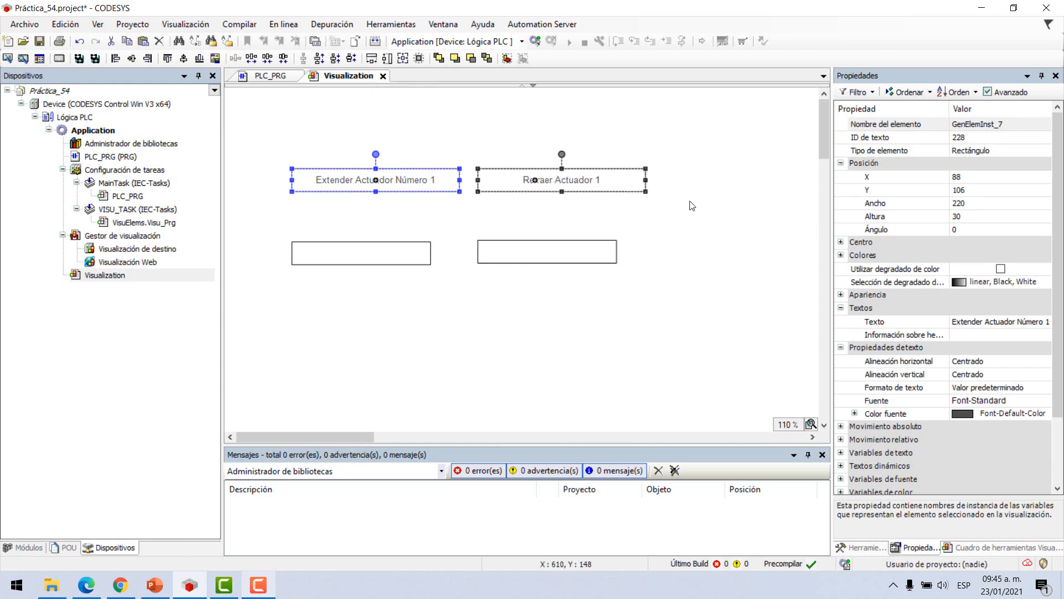
pyautogui.click(433, 330)
# Step: Increase the lower-left rectangle's height to about 103 by moving its bottom edge down
pyautogui.click(421, 261)
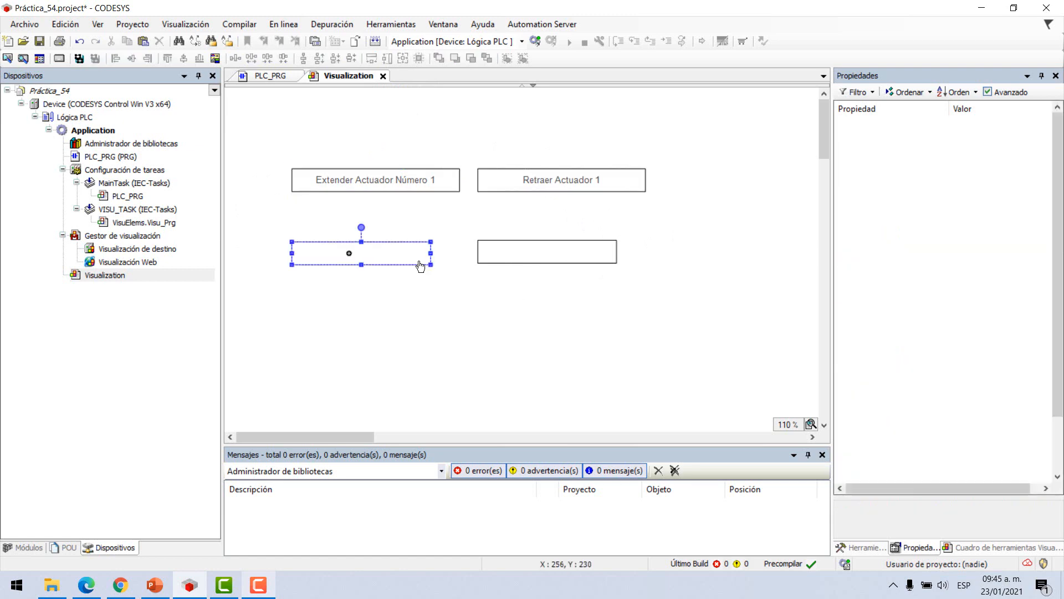
pyautogui.moveTo(361, 264); pyautogui.dragTo(361, 319)
pyautogui.click(452, 368)
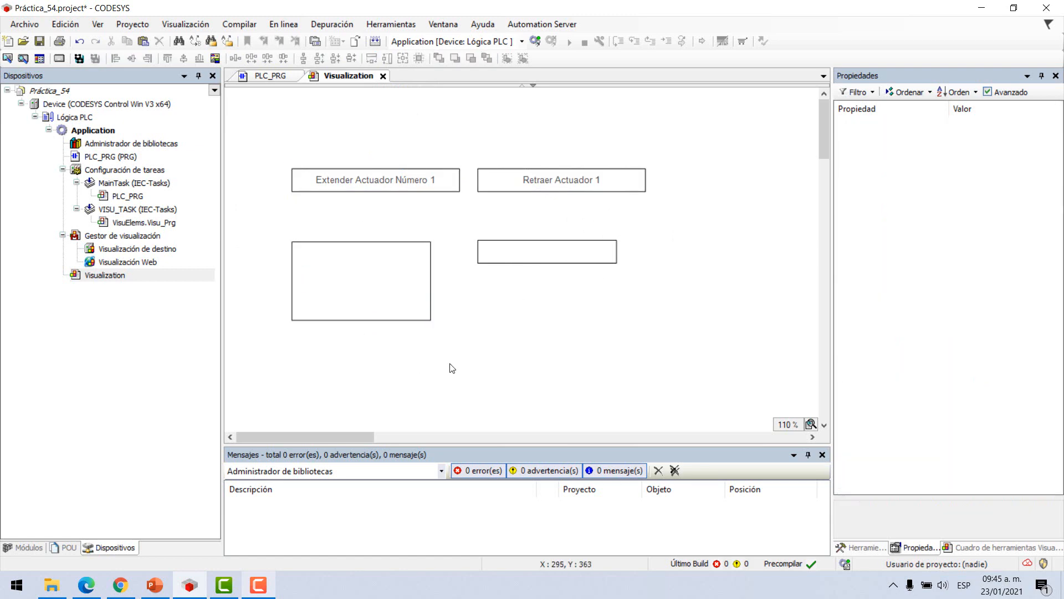
# Step: Make the lower-right rectangle the same height as the lower-left one, using the lower-left as the reference
pyautogui.click(429, 321)
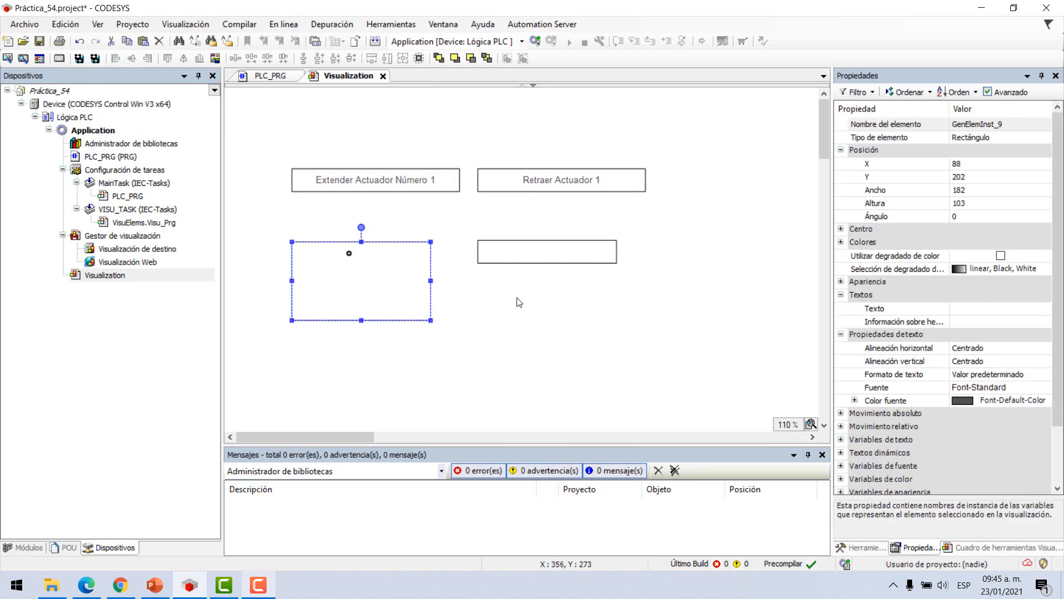
pyautogui.keyDown('ctrl'); pyautogui.click(572, 260); pyautogui.keyUp('ctrl')
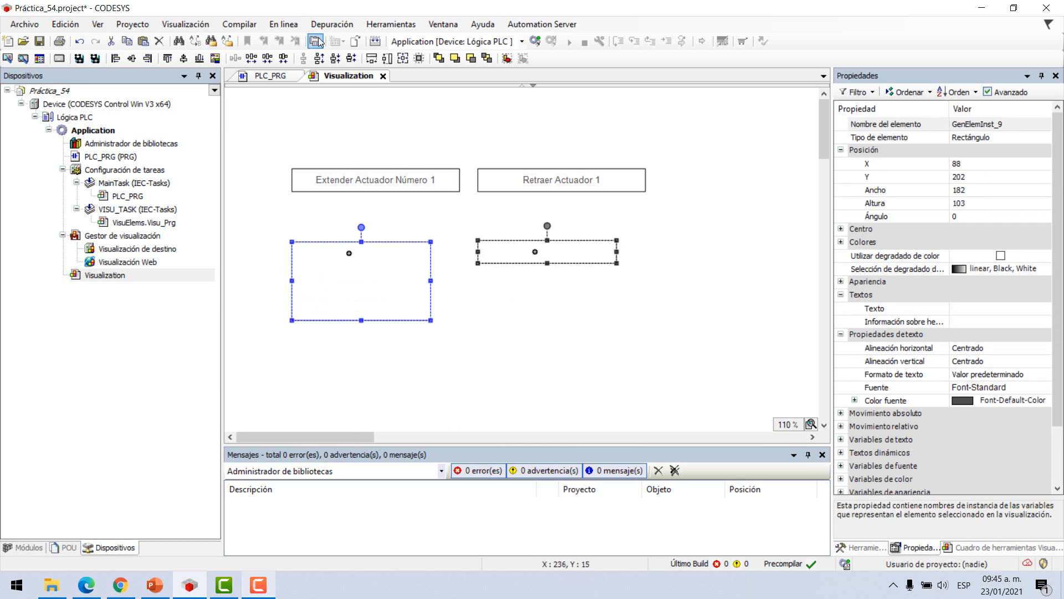
pyautogui.click(388, 59)
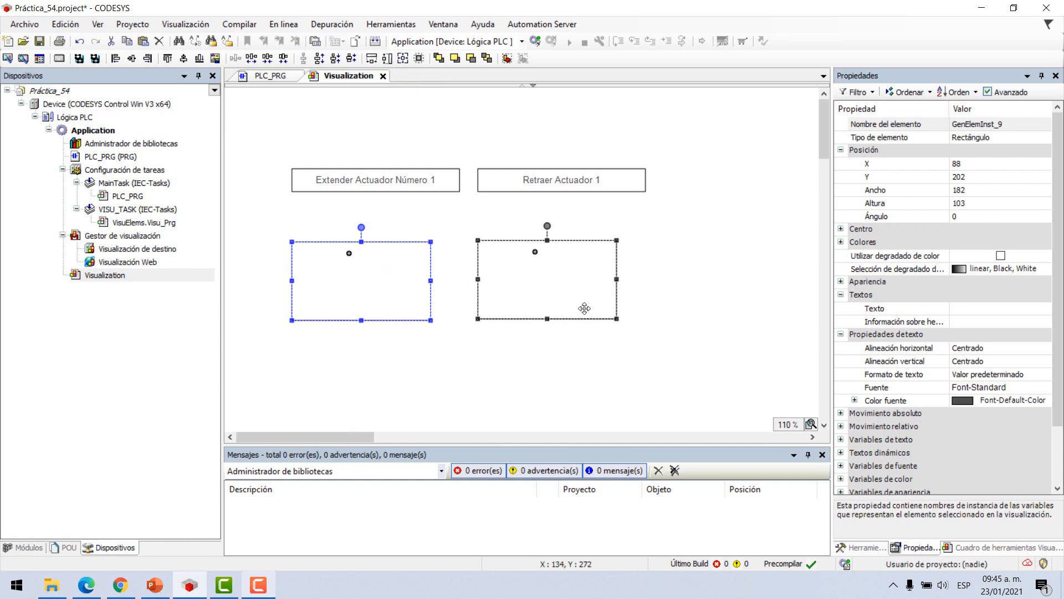
pyautogui.click(335, 380)
# Step: Shrink the lower-left rectangle to about 48 wide and 38 high from its lower-right corner
pyautogui.click(375, 301)
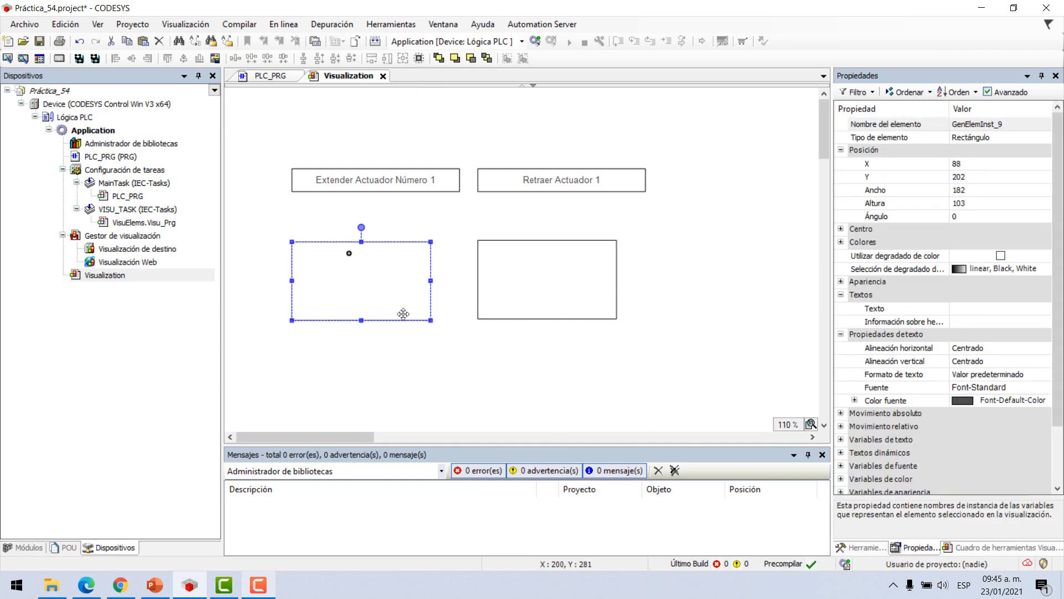
pyautogui.moveTo(429, 320); pyautogui.dragTo(329, 270)
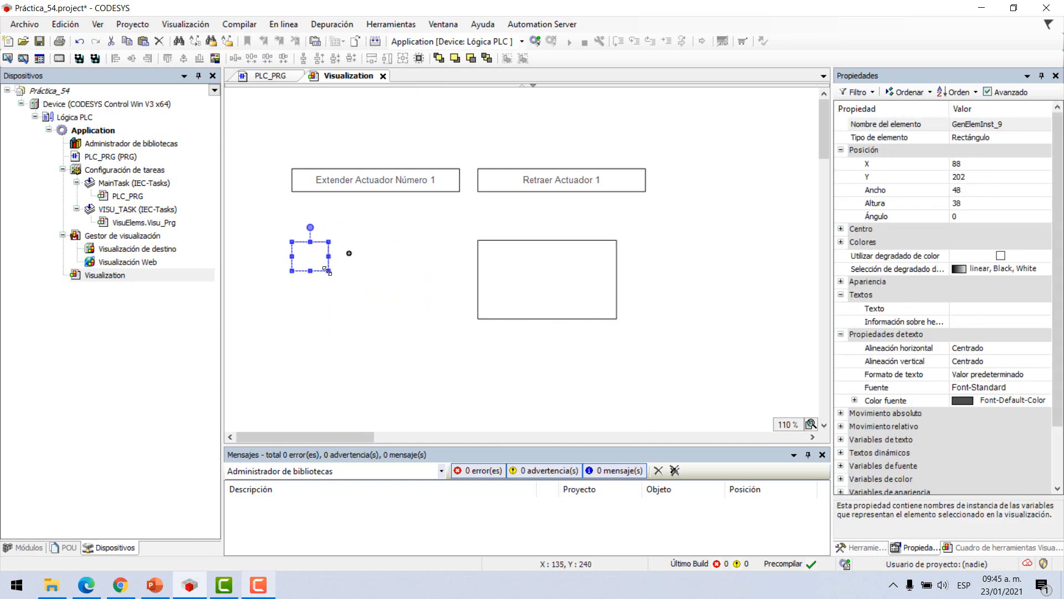
pyautogui.click(358, 304)
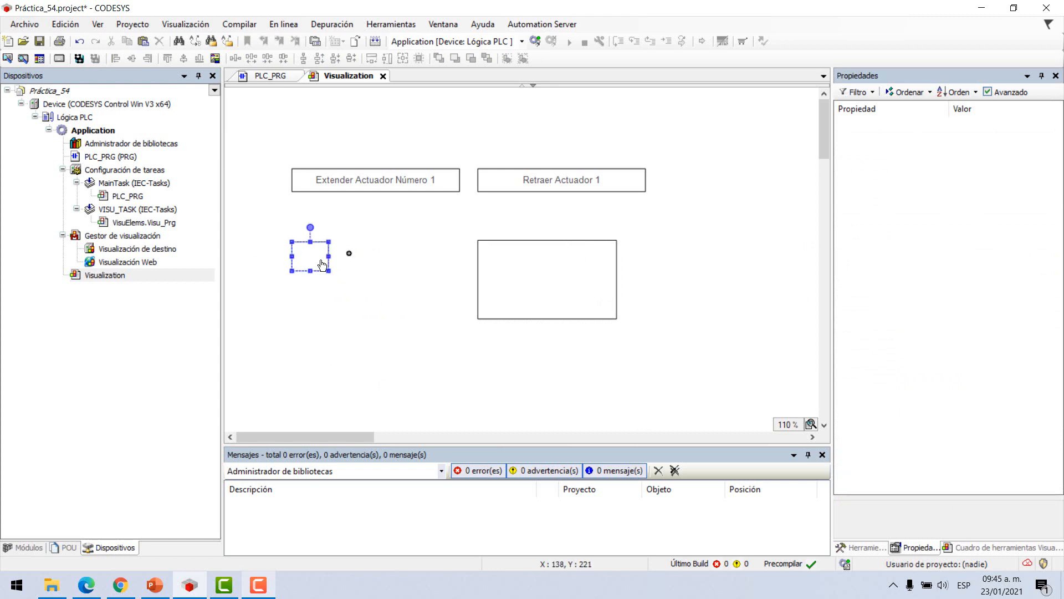
# Step: Select the small lower-left rectangle as the reference, add the other three rectangles, and make them all the same size
pyautogui.click(321, 264)
pyautogui.keyDown('ctrl'); pyautogui.click(410, 189); pyautogui.keyUp('ctrl')
pyautogui.keyDown('ctrl'); pyautogui.click(525, 267); pyautogui.keyUp('ctrl')
pyautogui.keyDown('ctrl'); pyautogui.click(535, 183); pyautogui.keyUp('ctrl')
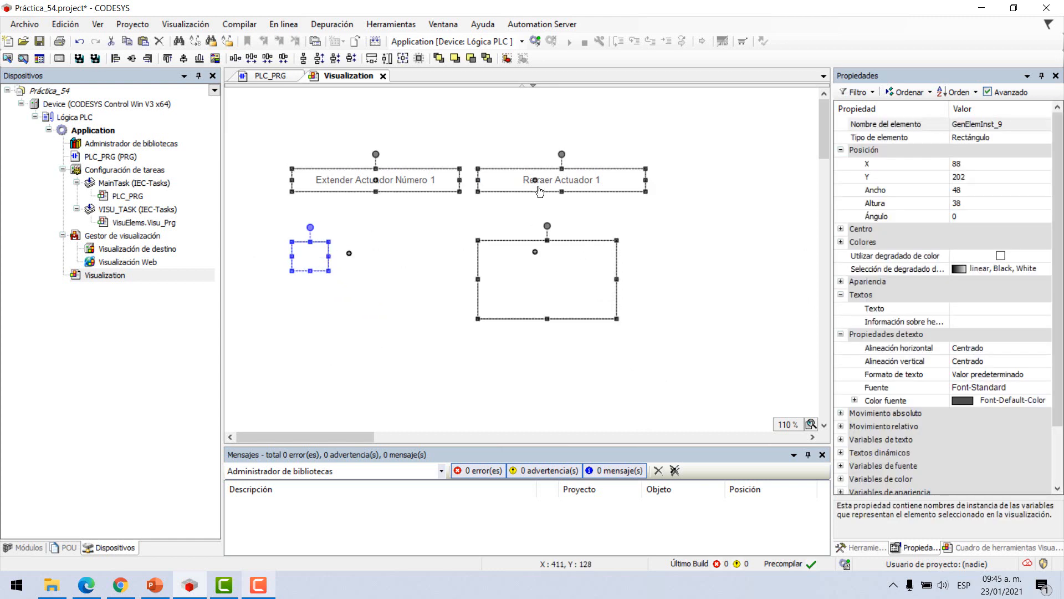
pyautogui.click(403, 58)
pyautogui.click(405, 280)
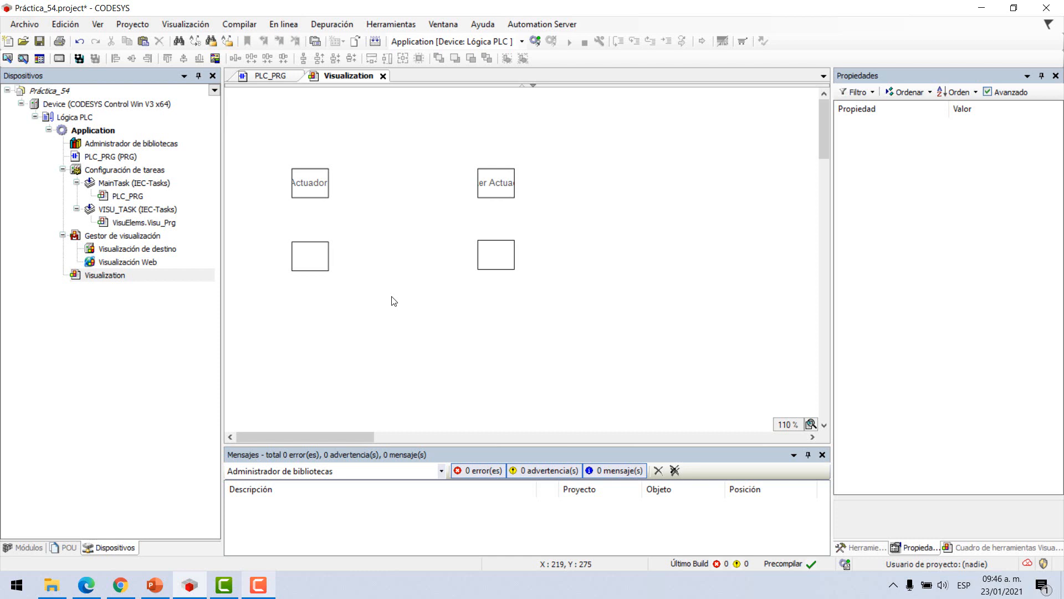
# Step: Move the lower-left blank rectangle to about X 160, Y 79 and delete the two labelled rectangles
pyautogui.moveTo(309, 268); pyautogui.dragTo(371, 167)
pyautogui.click(313, 194)
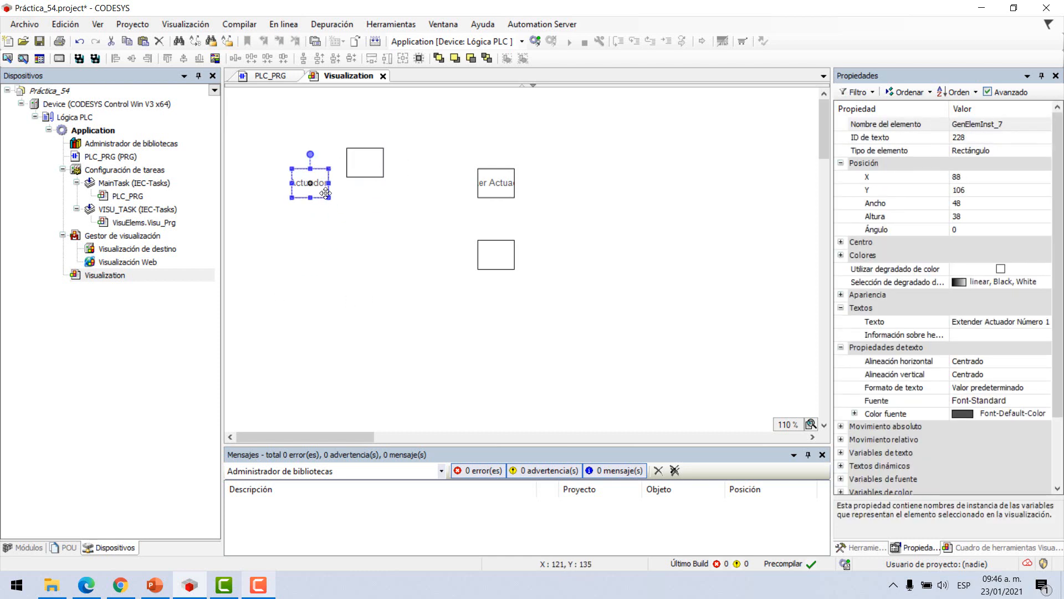
pyautogui.click(331, 204)
pyautogui.click(321, 200)
pyautogui.press('Delete')
pyautogui.press('Delete')
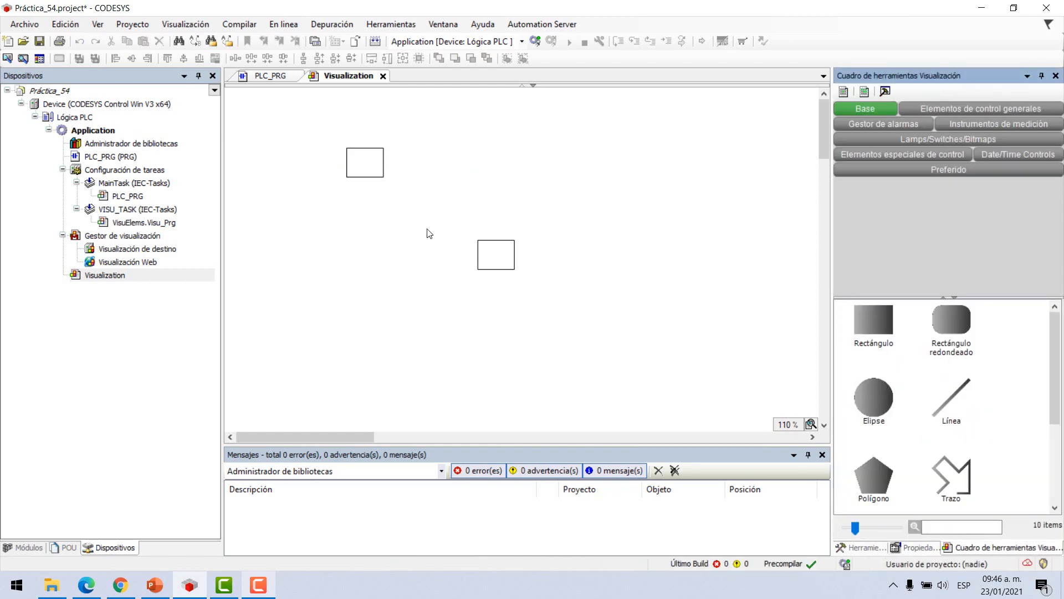
# Step: Move the lower-right blank rectangle to about X 90, Y 126 and delete the other remaining rectangle
pyautogui.moveTo(505, 270); pyautogui.dragTo(325, 212)
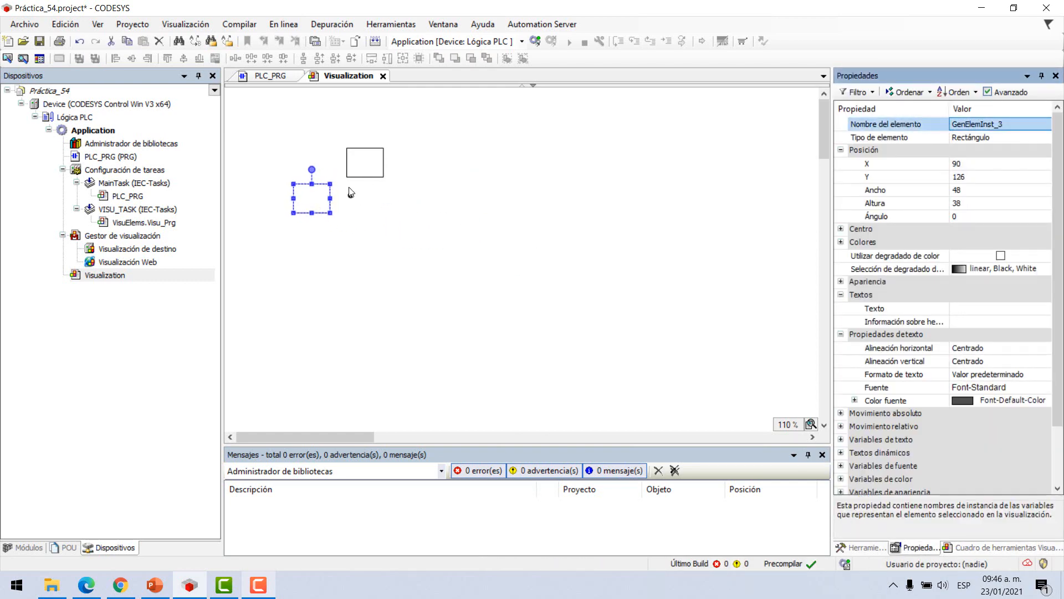
pyautogui.click(372, 175)
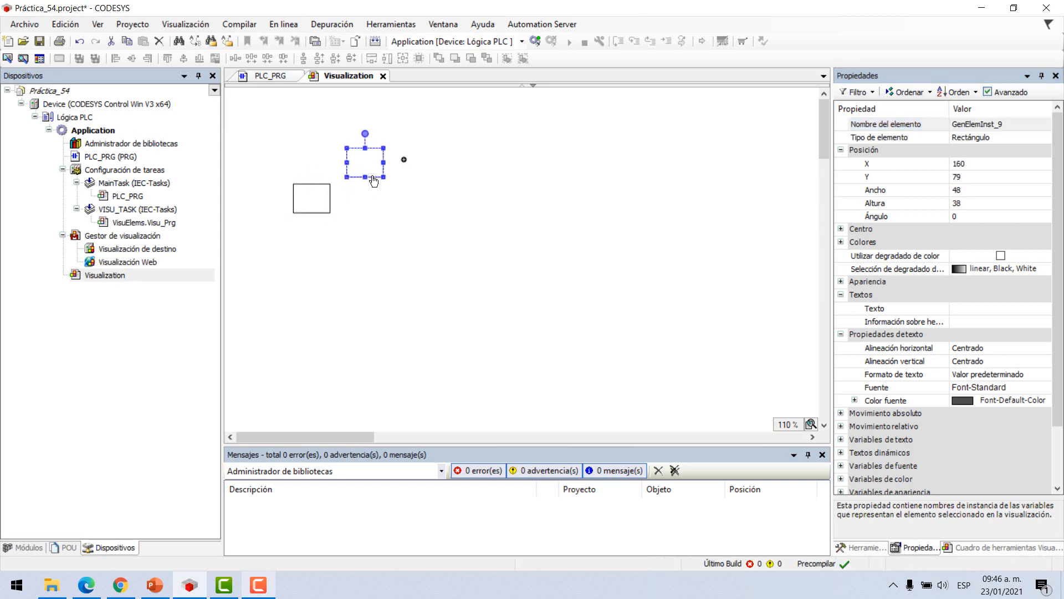
pyautogui.press('Delete')
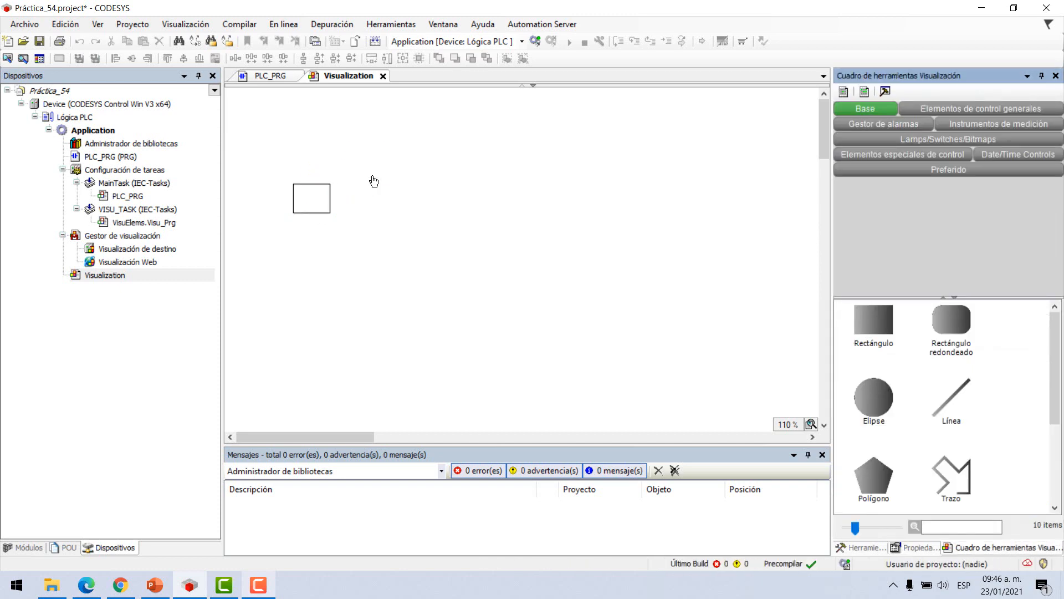
# Step: Copy the remaining rectangle and paste nine copies of it
pyautogui.click(313, 209)
pyautogui.hotkey('ctrl', 'v')
pyautogui.hotkey('ctrl', 'v')
pyautogui.hotkey('ctrl', 'v')
pyautogui.hotkey('ctrl', 'v')
pyautogui.hotkey('ctrl', 'v')
pyautogui.hotkey('ctrl', 'v')
pyautogui.hotkey('ctrl', 'v')
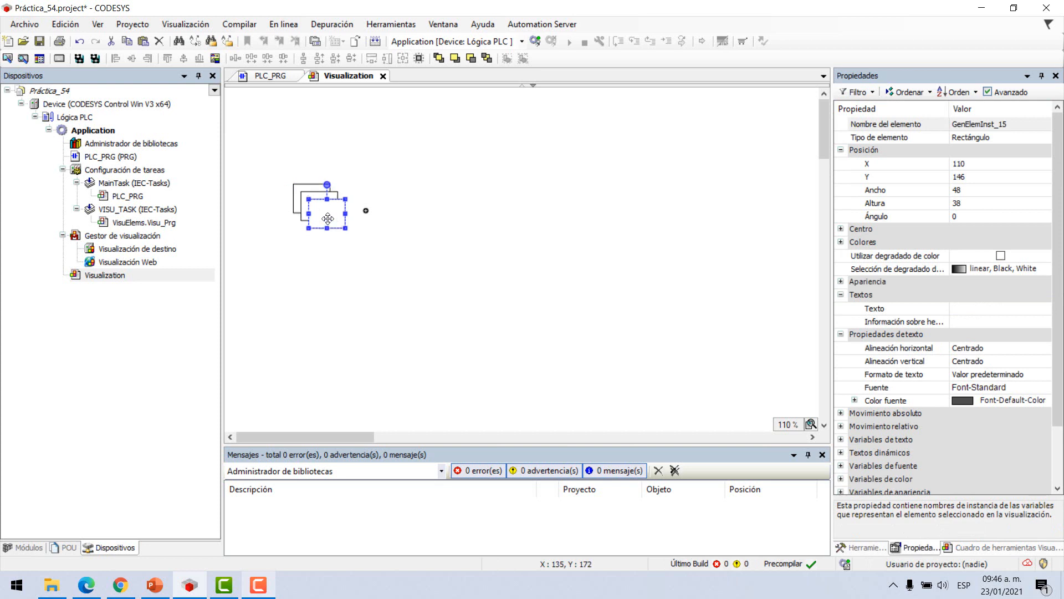
pyautogui.hotkey('ctrl', 'v')
pyautogui.hotkey('ctrl', 'v')
# Step: Enlarge one pasted rectangle beside the stack, and turn two others into a thin horizontal strip and a thin vertical strip farther away
pyautogui.click(338, 192)
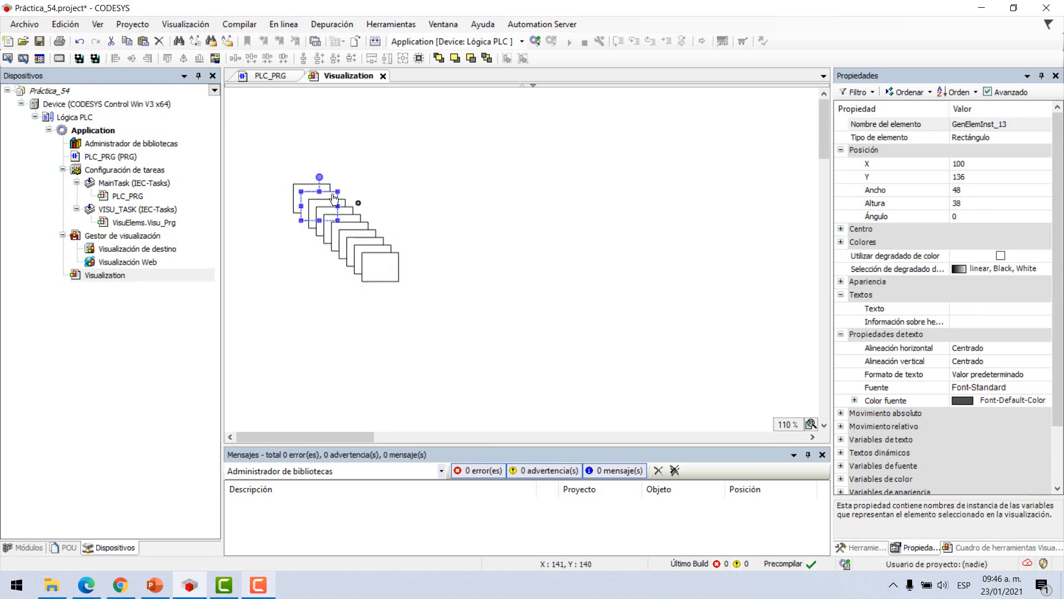
pyautogui.moveTo(338, 191); pyautogui.dragTo(440, 207)
pyautogui.click(391, 275)
pyautogui.moveTo(379, 281); pyautogui.dragTo(554, 216)
pyautogui.click(385, 260)
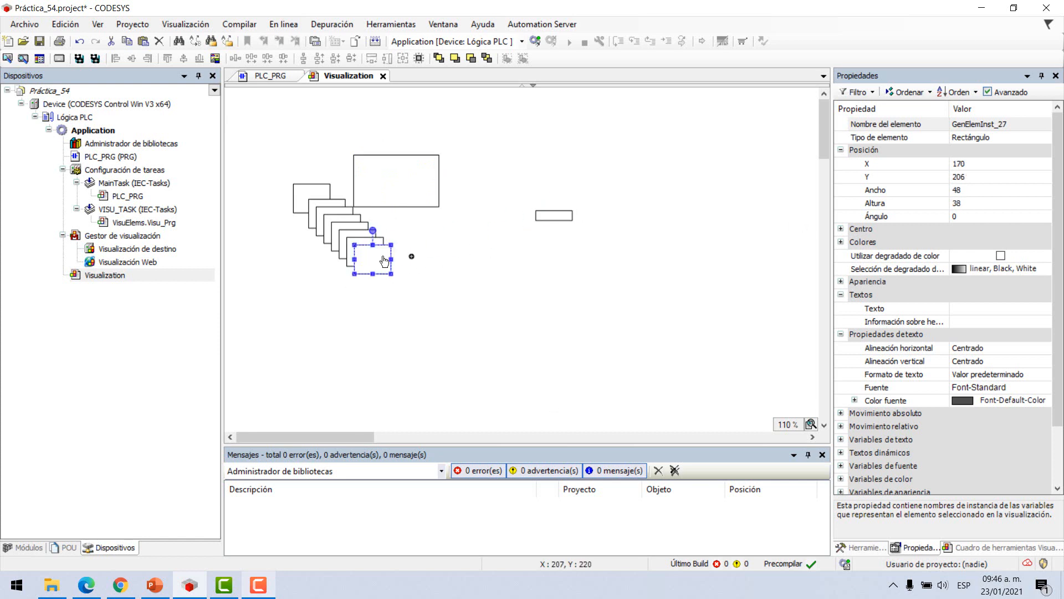
pyautogui.moveTo(355, 259); pyautogui.dragTo(492, 242)
# Step: Spread out three more copies, resizing them to a medium upright rectangle, a tall narrow one and a wide low one beneath
pyautogui.click(364, 253)
pyautogui.moveTo(365, 253); pyautogui.dragTo(468, 228)
pyautogui.click(336, 249)
pyautogui.moveTo(336, 249); pyautogui.dragTo(294, 382)
pyautogui.click(353, 253)
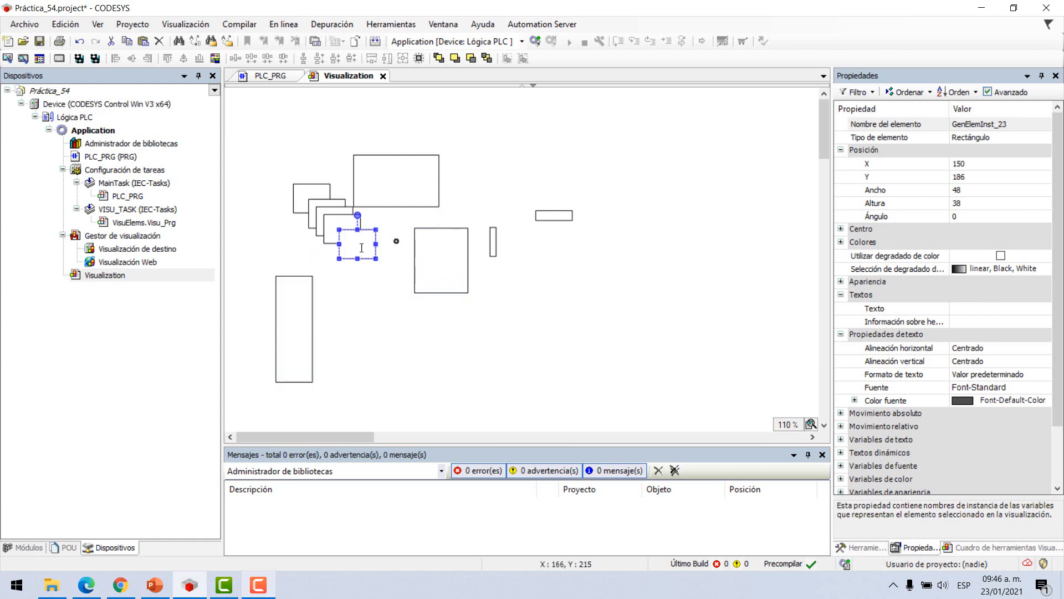
pyautogui.moveTo(339, 259); pyautogui.dragTo(252, 294)
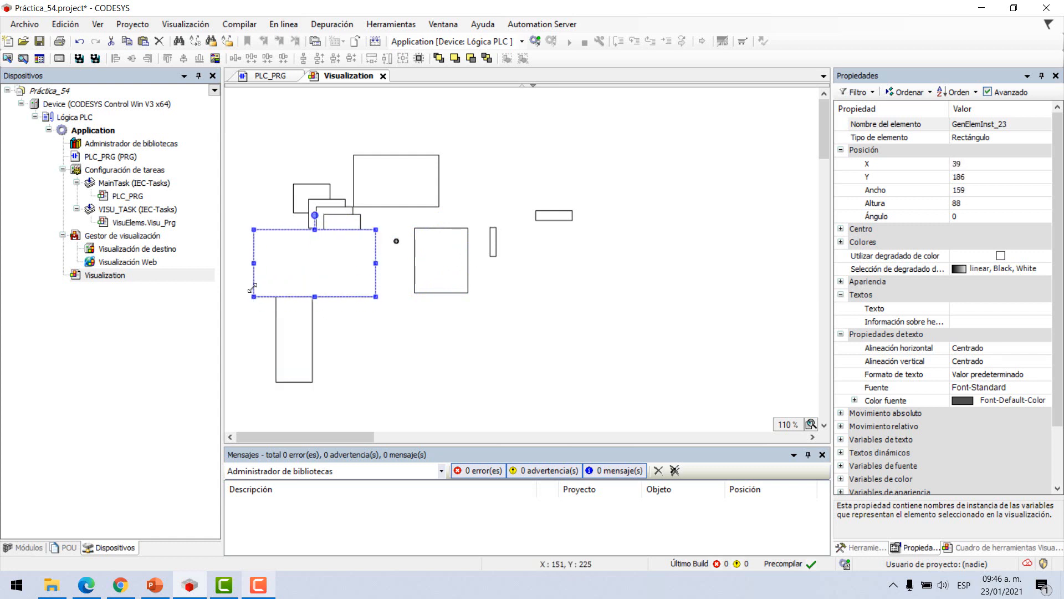
pyautogui.moveTo(318, 254); pyautogui.dragTo(528, 363)
# Step: Shrink the last three stacked copies and spread them out, placing the one about 19 by 14 at about X 81, Y 44
pyautogui.click(349, 229)
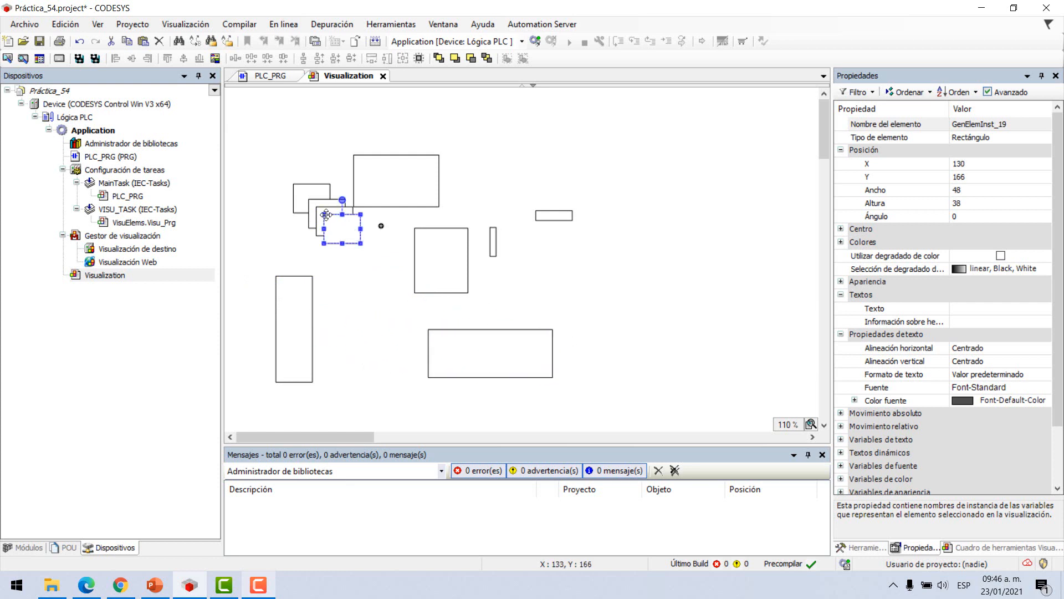
pyautogui.moveTo(324, 215); pyautogui.dragTo(342, 231)
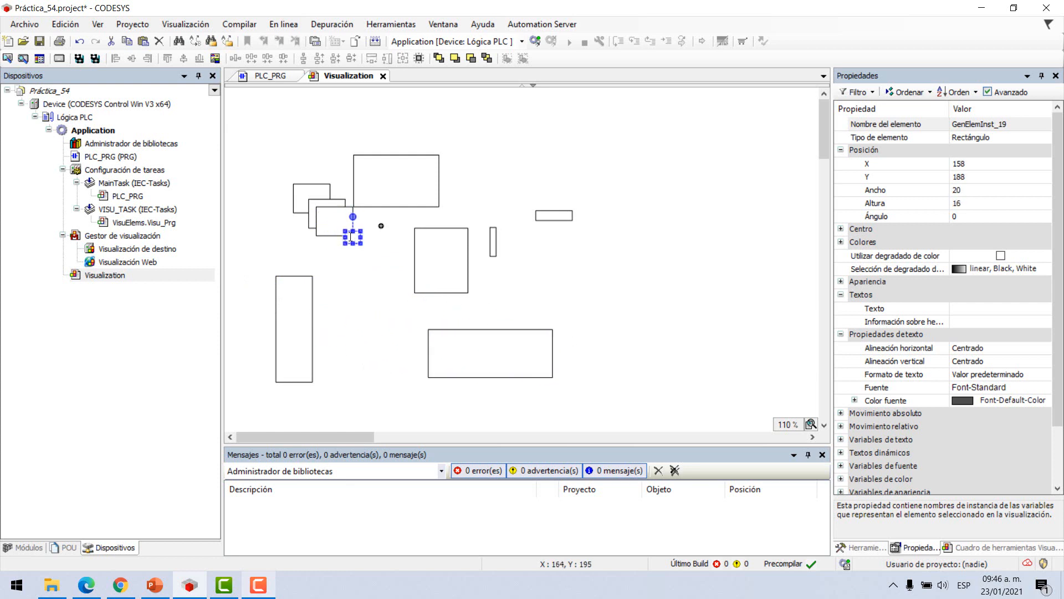
pyautogui.moveTo(350, 306); pyautogui.dragTo(351, 317)
pyautogui.moveTo(320, 230); pyautogui.dragTo(301, 133)
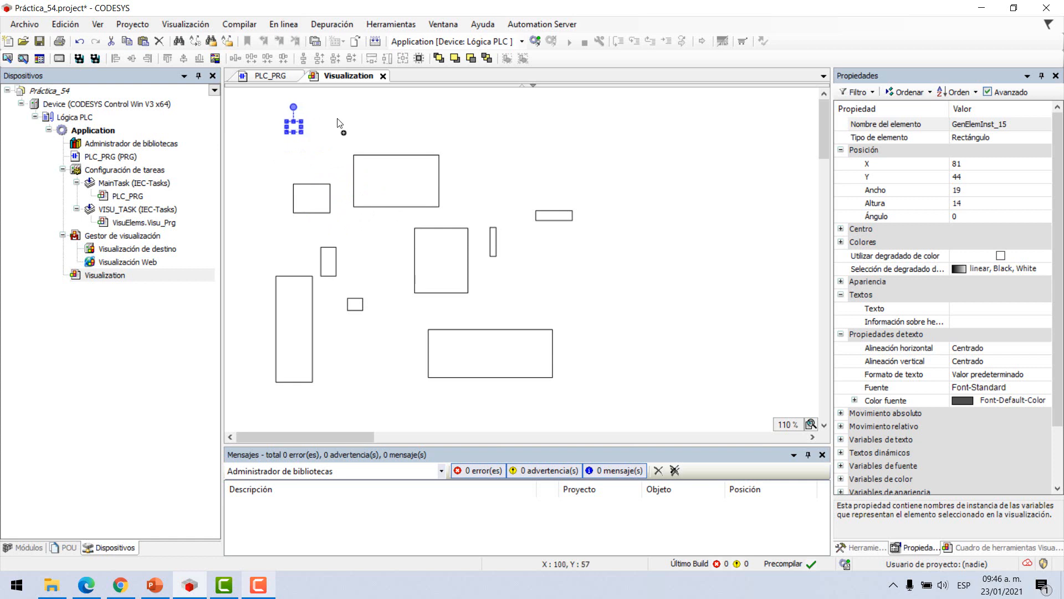
pyautogui.click(458, 160)
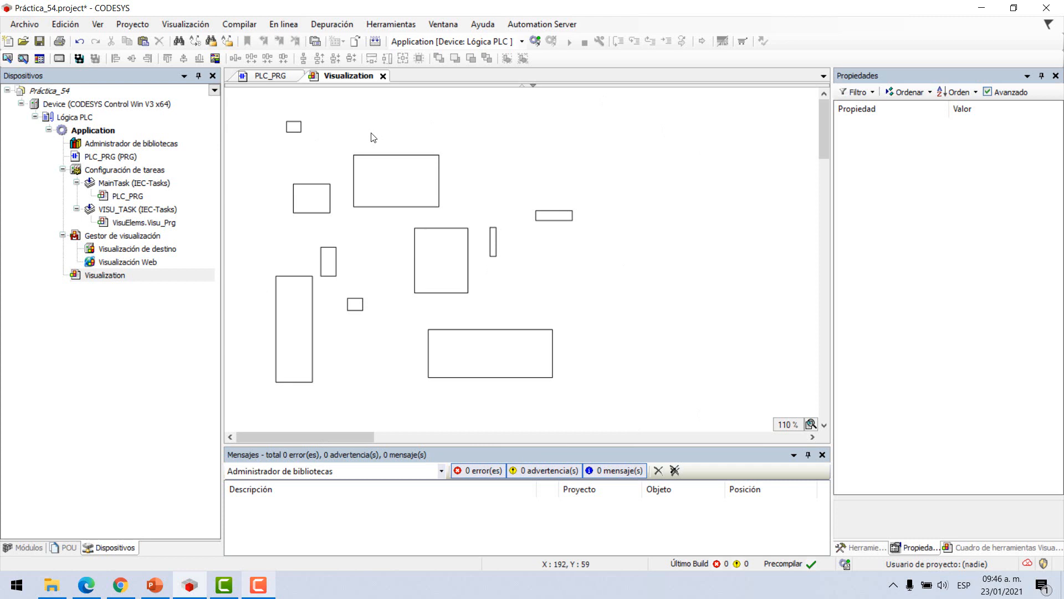
# Step: Select the rectangle at X 90, Y 126 as the reference, add the other nine, and make them all the same size
pyautogui.click(309, 207)
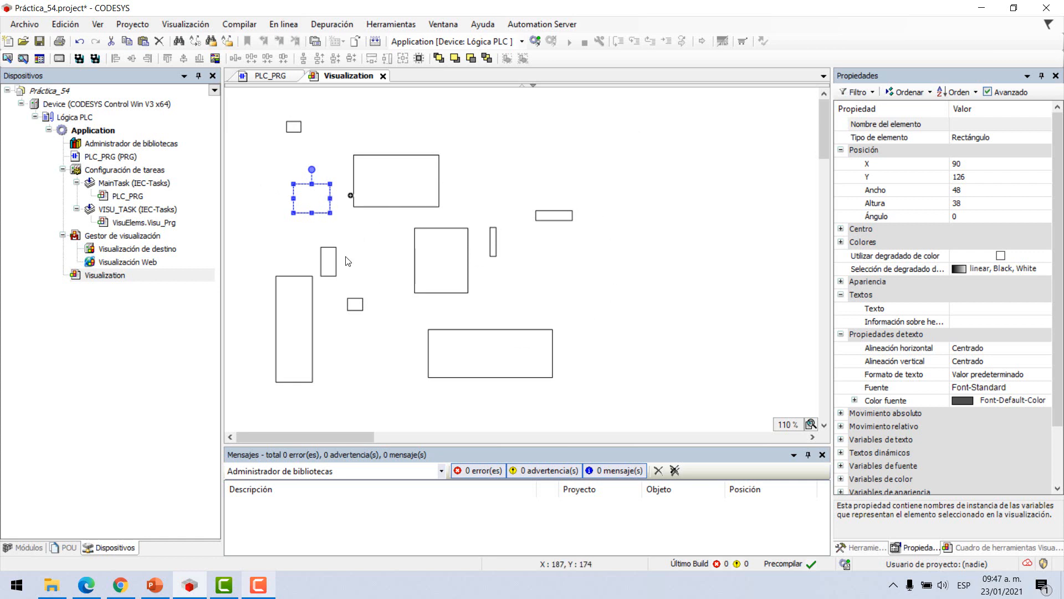
pyautogui.keyDown('shift'); pyautogui.click(291, 349); pyautogui.keyUp('shift')
pyautogui.keyDown('shift'); pyautogui.click(328, 262); pyautogui.keyUp('shift')
pyautogui.keyDown('shift'); pyautogui.click(358, 305); pyautogui.keyUp('shift')
pyautogui.keyDown('shift'); pyautogui.click(459, 363); pyautogui.keyUp('shift')
pyautogui.keyDown('shift'); pyautogui.click(440, 262); pyautogui.keyUp('shift')
pyautogui.keyDown('shift'); pyautogui.click(494, 244); pyautogui.keyUp('shift')
pyautogui.keyDown('shift'); pyautogui.click(552, 216); pyautogui.keyUp('shift')
pyautogui.keyDown('shift'); pyautogui.click(414, 182); pyautogui.keyUp('shift')
pyautogui.moveTo(415, 181); pyautogui.dragTo(415, 178)
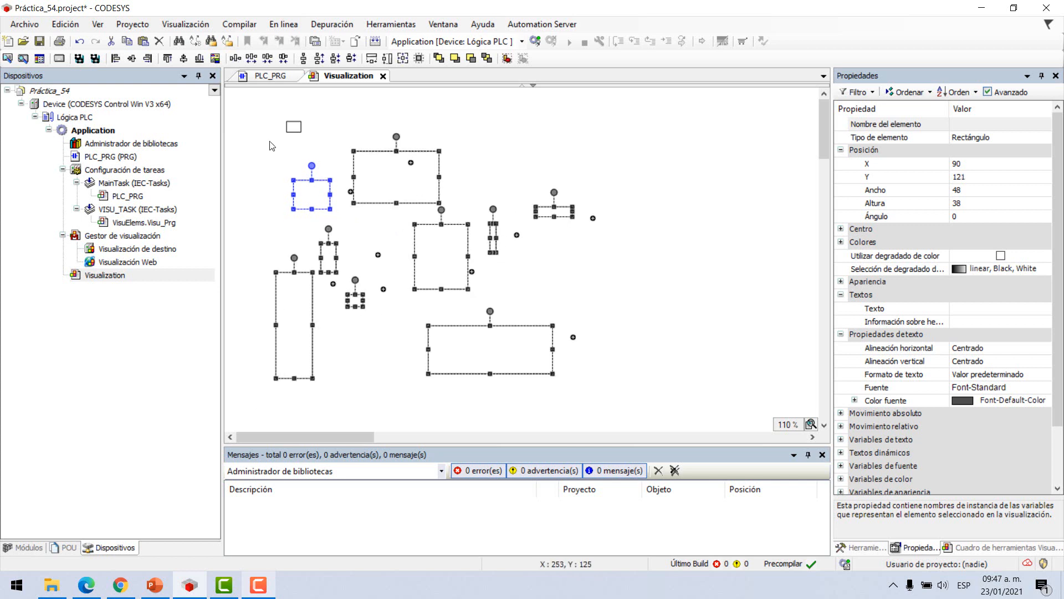
pyautogui.click(293, 124)
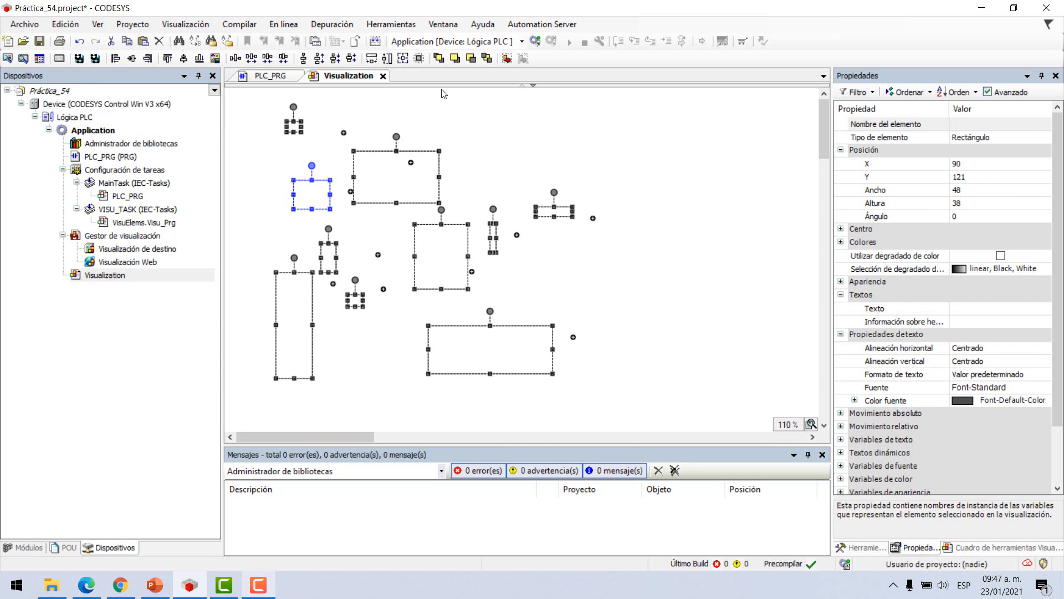
pyautogui.click(403, 58)
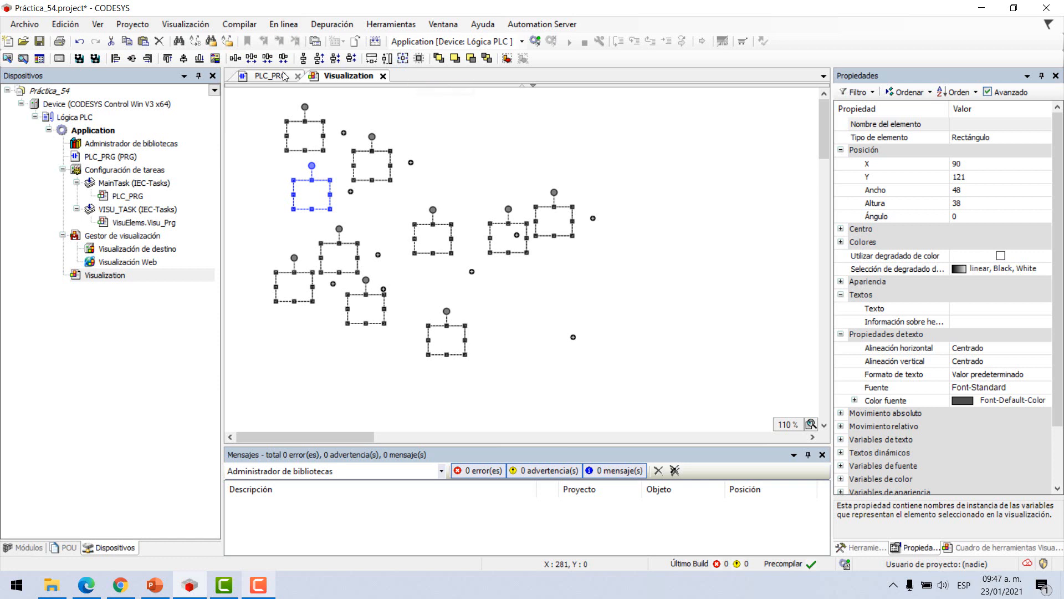
# Step: Align the ten rectangles on their vertical centres and remove the horizontal spacing between them
pyautogui.click(131, 59)
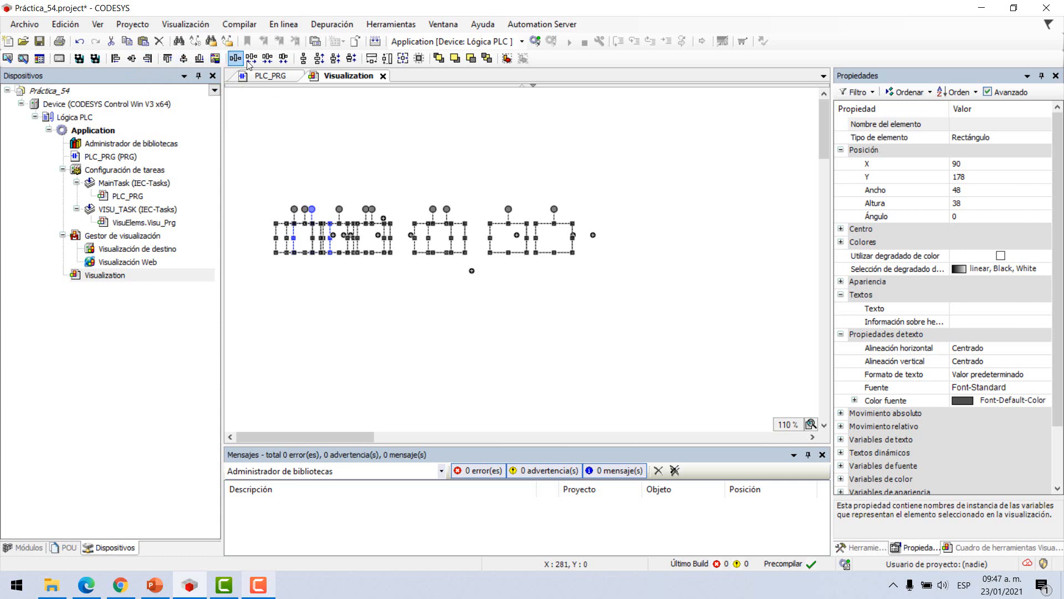
pyautogui.click(284, 58)
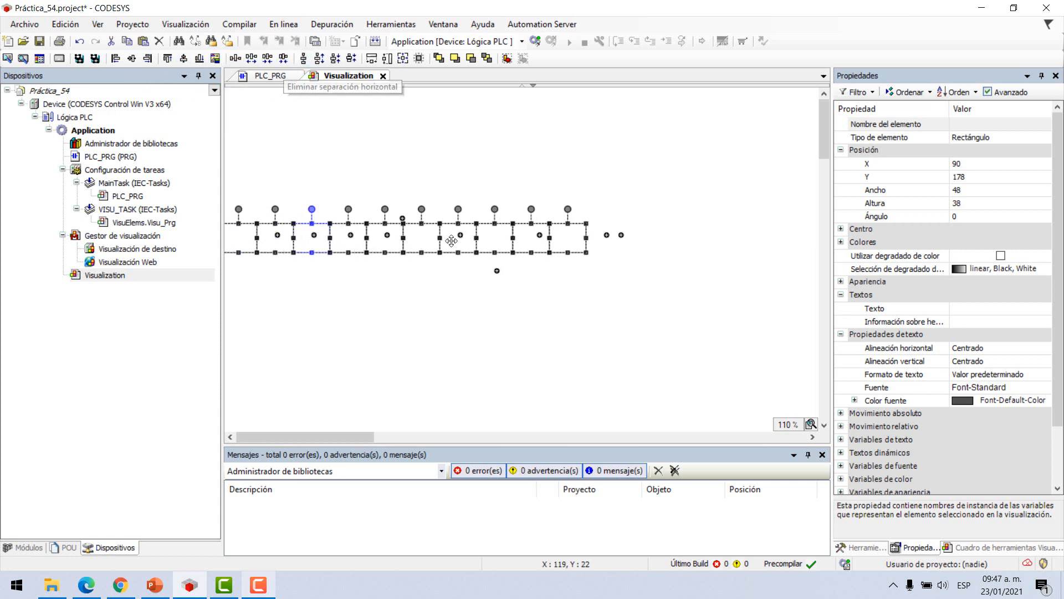
# Step: Move the whole row of ten rectangles to about X 91, Y 56 and group it
pyautogui.click(466, 283)
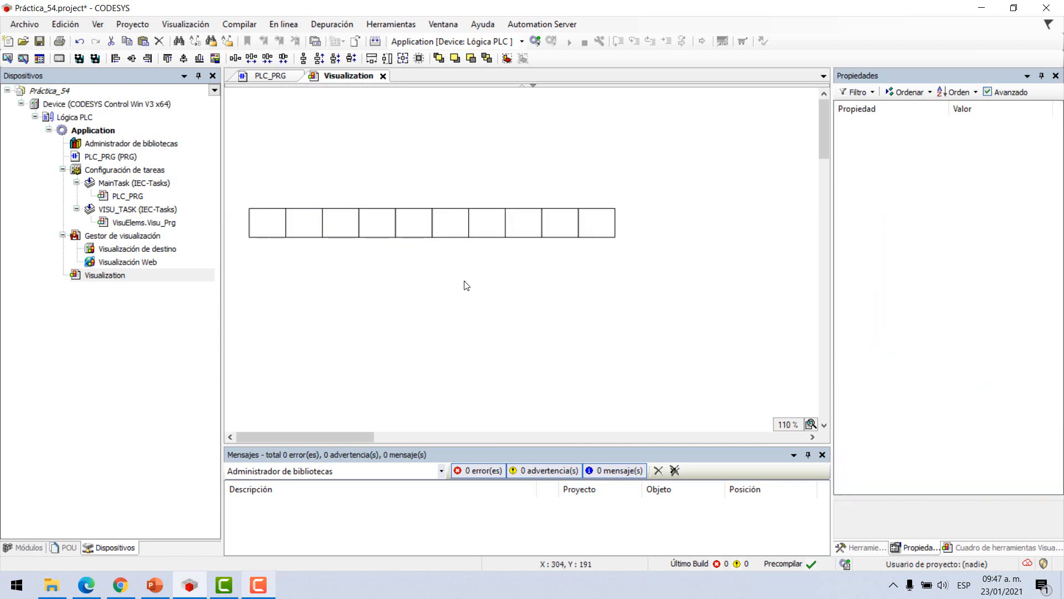
pyautogui.moveTo(648, 279); pyautogui.dragTo(239, 195)
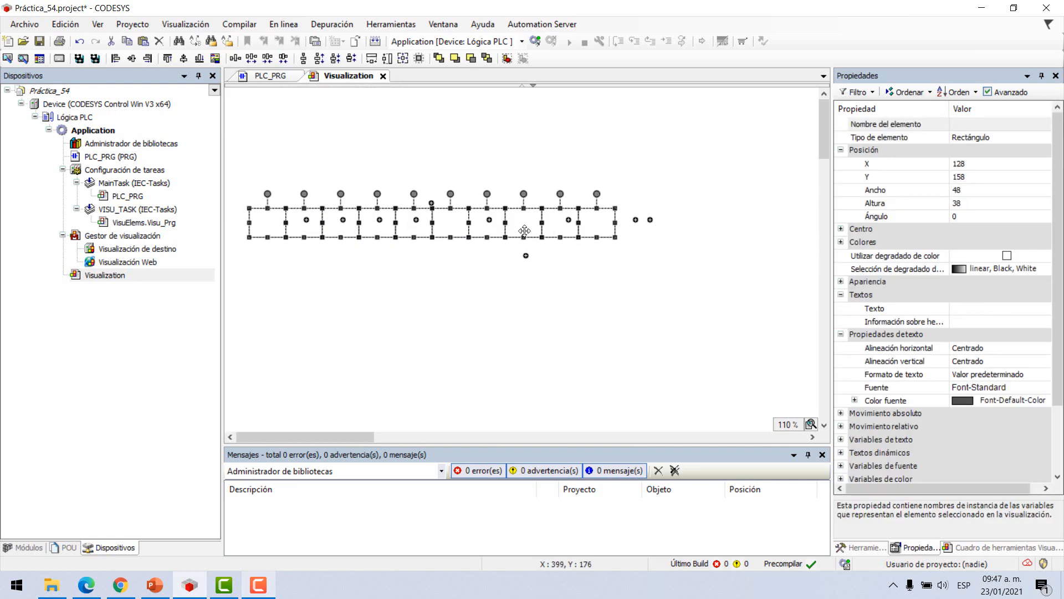
pyautogui.moveTo(490, 225); pyautogui.dragTo(534, 154)
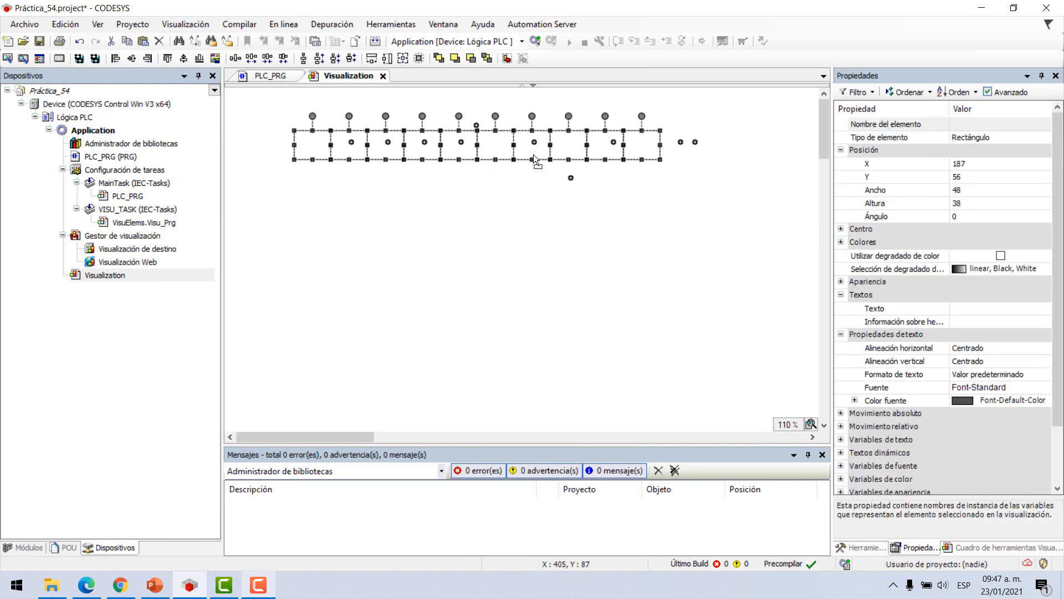
pyautogui.click(519, 219)
pyautogui.moveTo(259, 205); pyautogui.dragTo(730, 87)
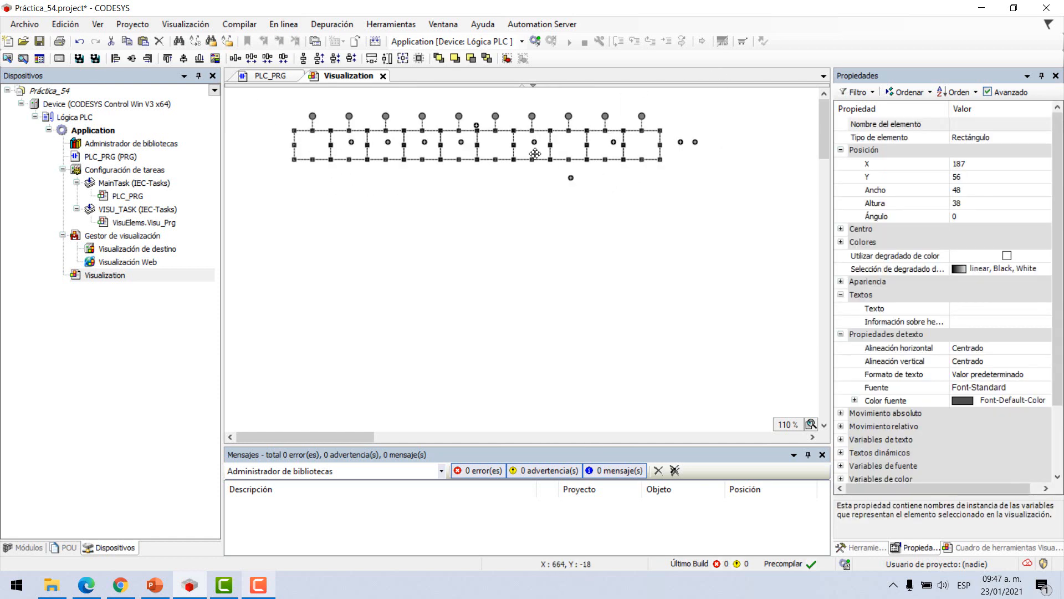
pyautogui.rightClick(504, 154)
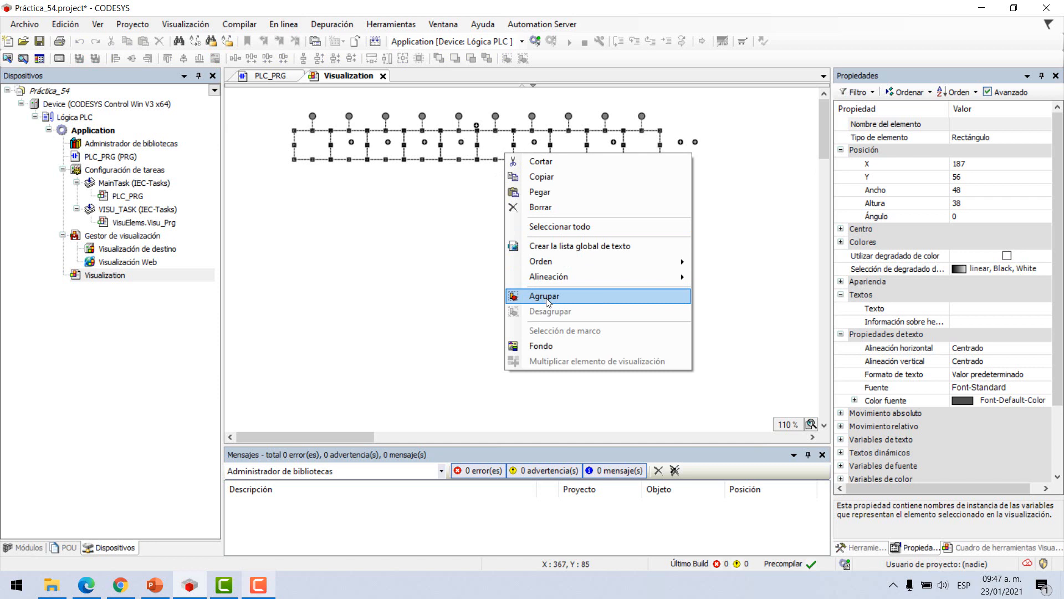
pyautogui.click(544, 296)
pyautogui.click(500, 250)
# Step: Copy the grouped row and paste thirteen copies of it, moving the first copy just below the original row
pyautogui.click(371, 159)
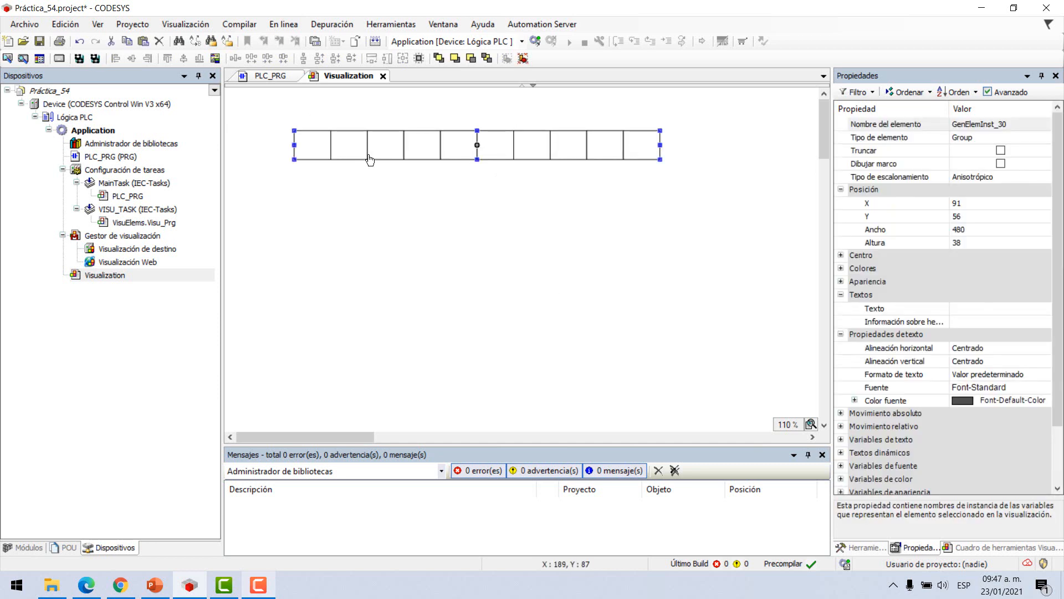
pyautogui.hotkey('ctrl', 'c')
pyautogui.hotkey('ctrl', 'v')
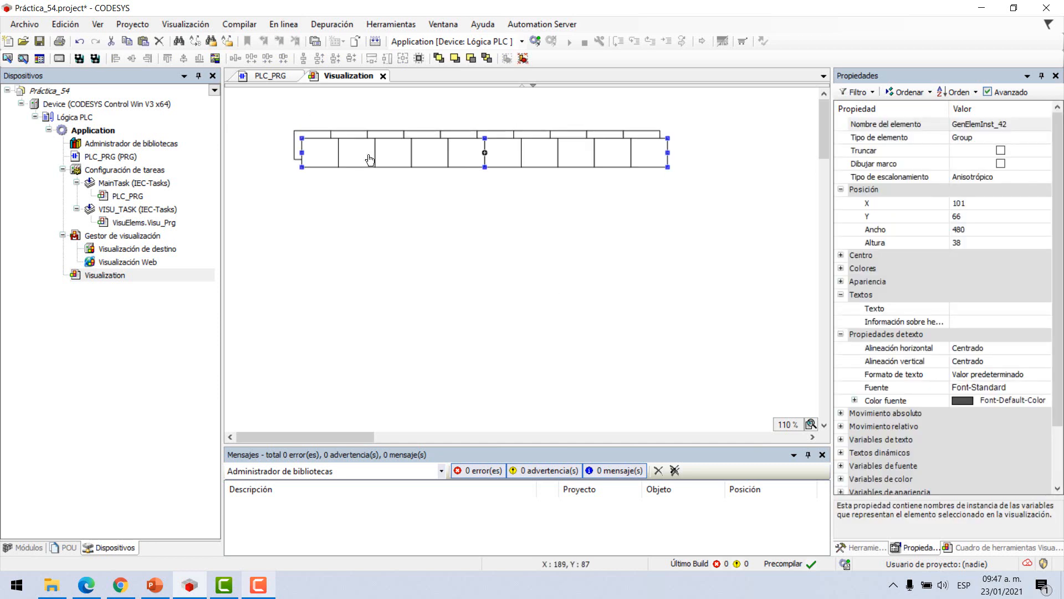
pyautogui.moveTo(409, 161); pyautogui.dragTo(410, 191)
pyautogui.hotkey('ctrl', 'v')
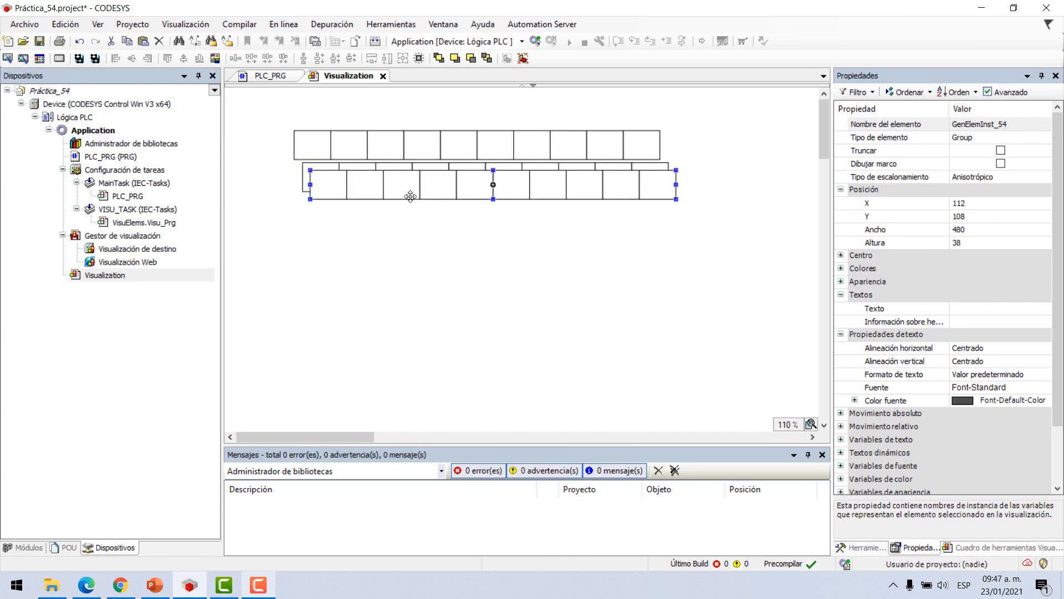
pyautogui.hotkey('ctrl', 'v')
pyautogui.hotkey('ctrl', 'v')
pyautogui.hotkey('ctrl', 'v')
pyautogui.hotkey('ctrl', 'v')
pyautogui.hotkey('ctrl', 'v')
pyautogui.hotkey('ctrl', 'v')
pyautogui.hotkey('ctrl', 'v')
pyautogui.hotkey('ctrl', 'v')
pyautogui.hotkey('ctrl', 'v')
pyautogui.hotkey('ctrl', 'v')
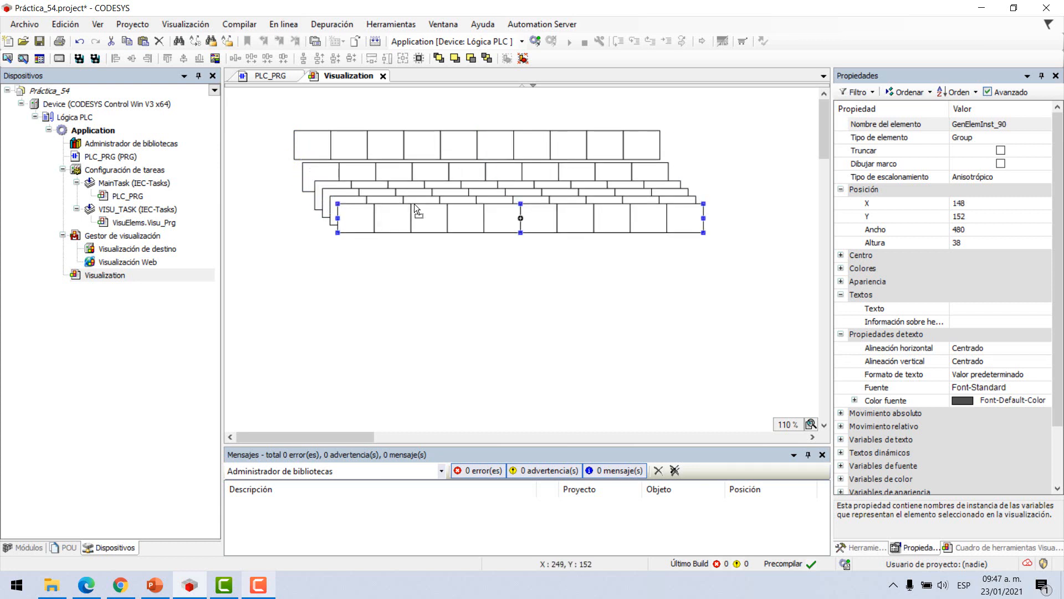
pyautogui.hotkey('ctrl', 'v')
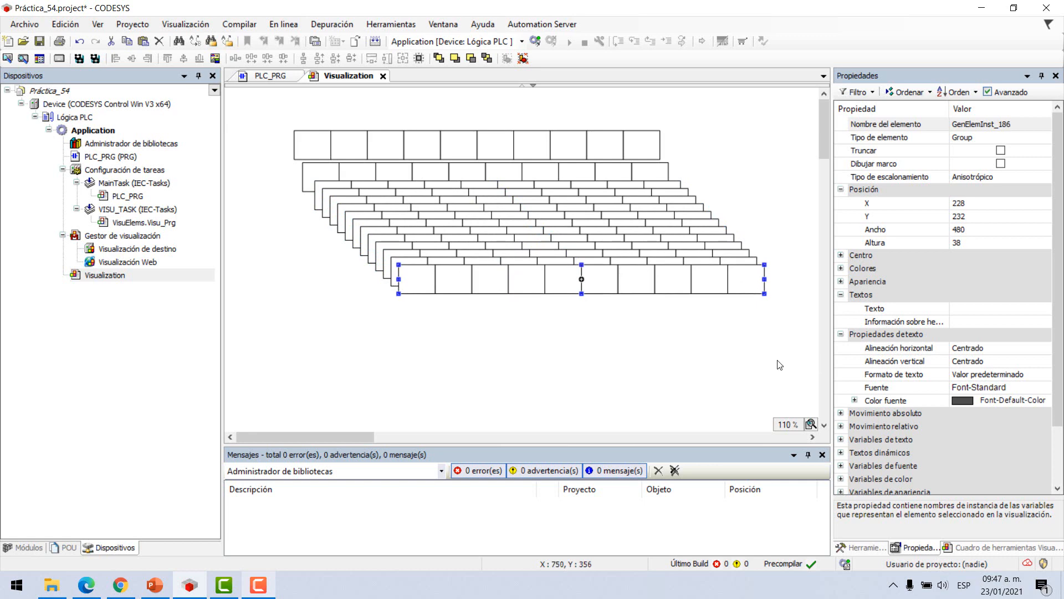
# Step: Select all the grouped rows, align them to the left and remove the vertical spacing between them
pyautogui.moveTo(771, 340); pyautogui.dragTo(274, 105)
pyautogui.click(118, 58)
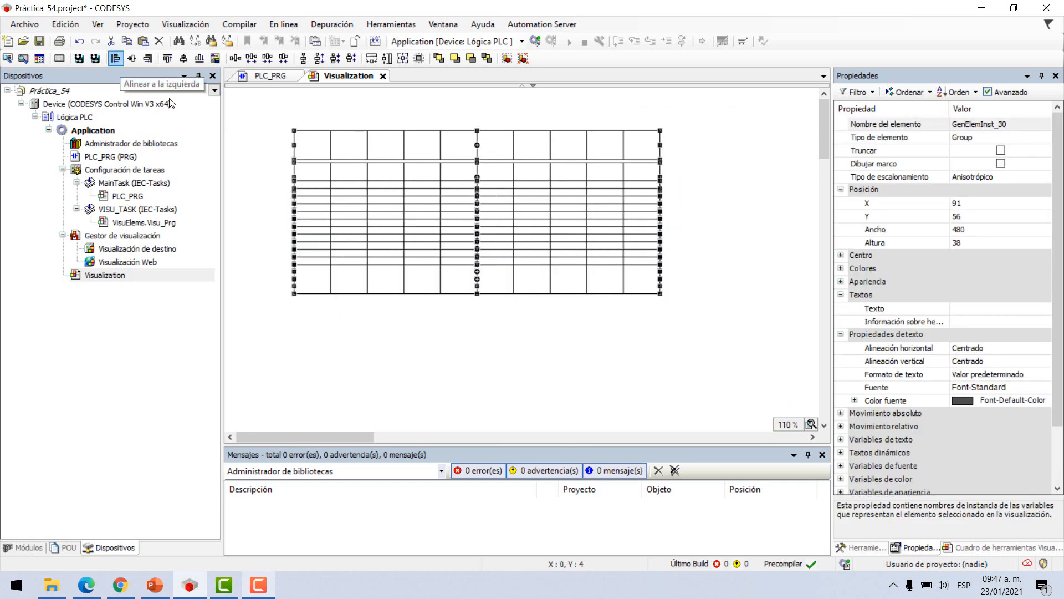
pyautogui.click(351, 58)
# Step: Select all the grouped rows of the grid and ungroup them into individual rectangles
pyautogui.scroll(-3, 690, 213)
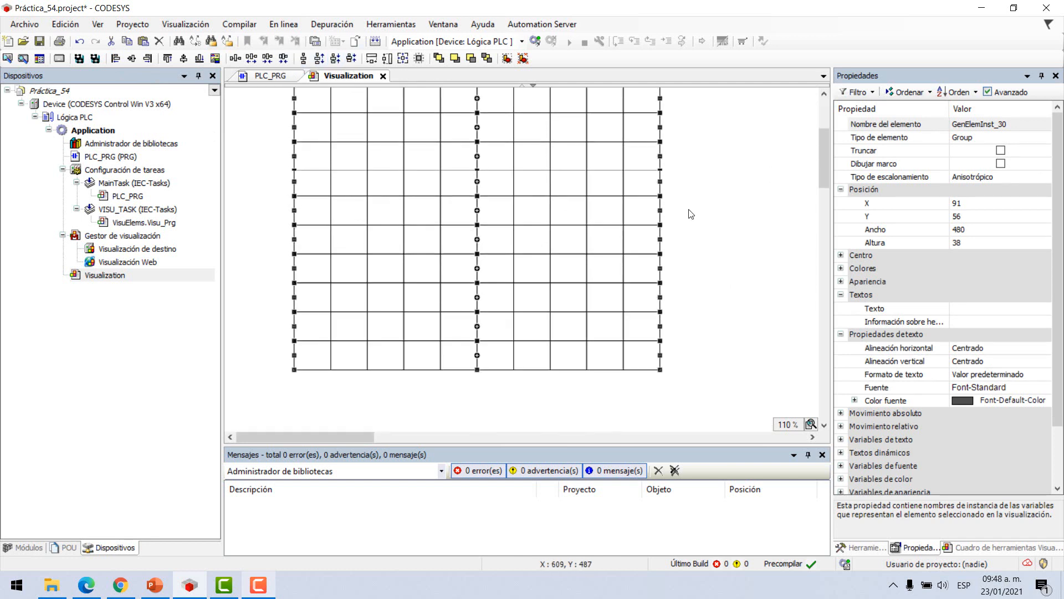
pyautogui.scroll(-1, 690, 214)
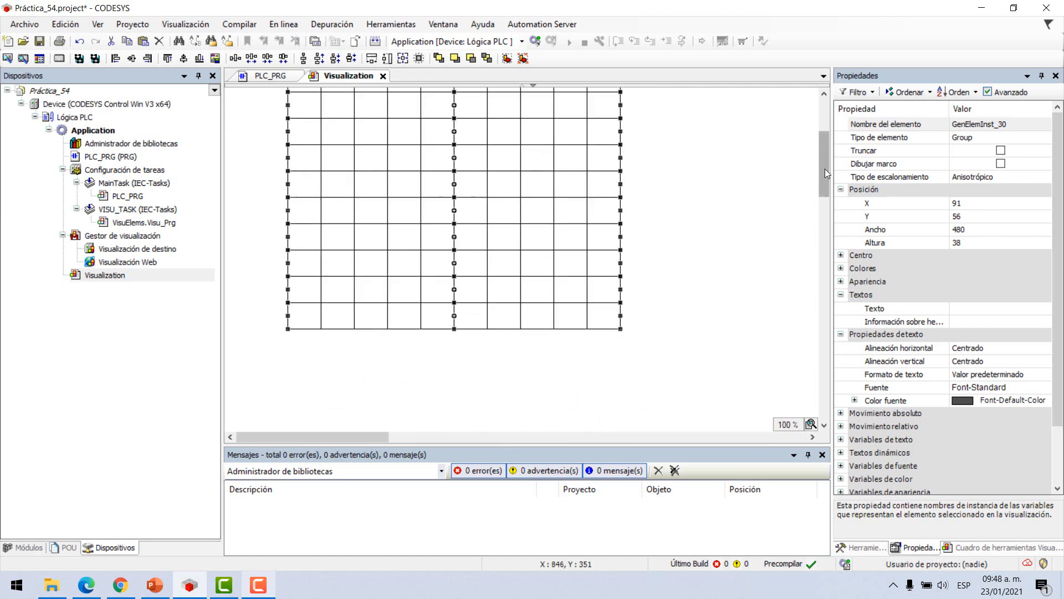
pyautogui.moveTo(825, 168); pyautogui.dragTo(822, 115)
pyautogui.scroll(-1, 686, 198)
pyautogui.scroll(-3, 687, 201)
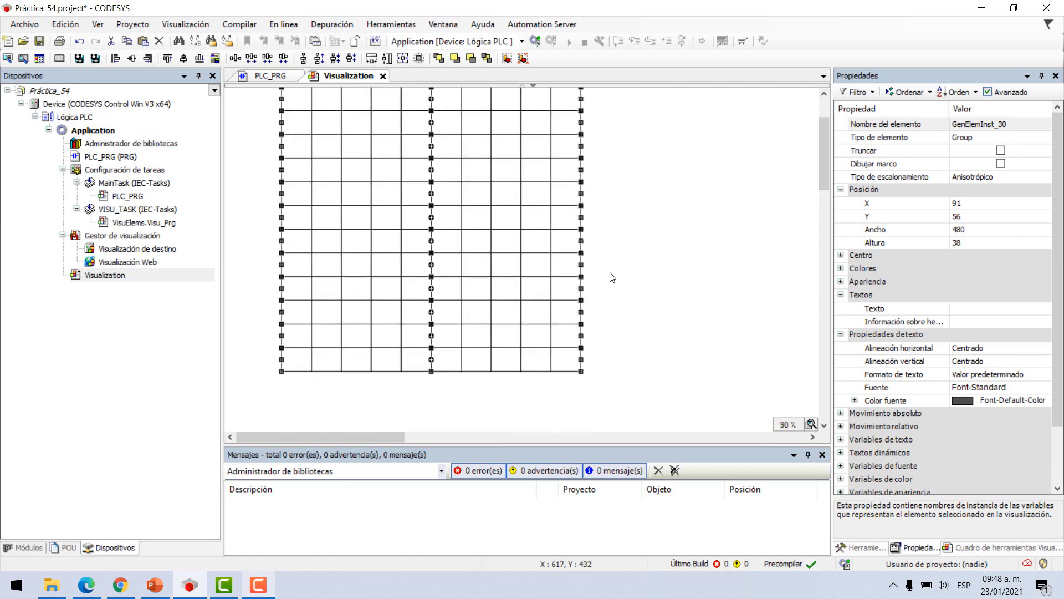
pyautogui.moveTo(265, 390); pyautogui.dragTo(611, 120)
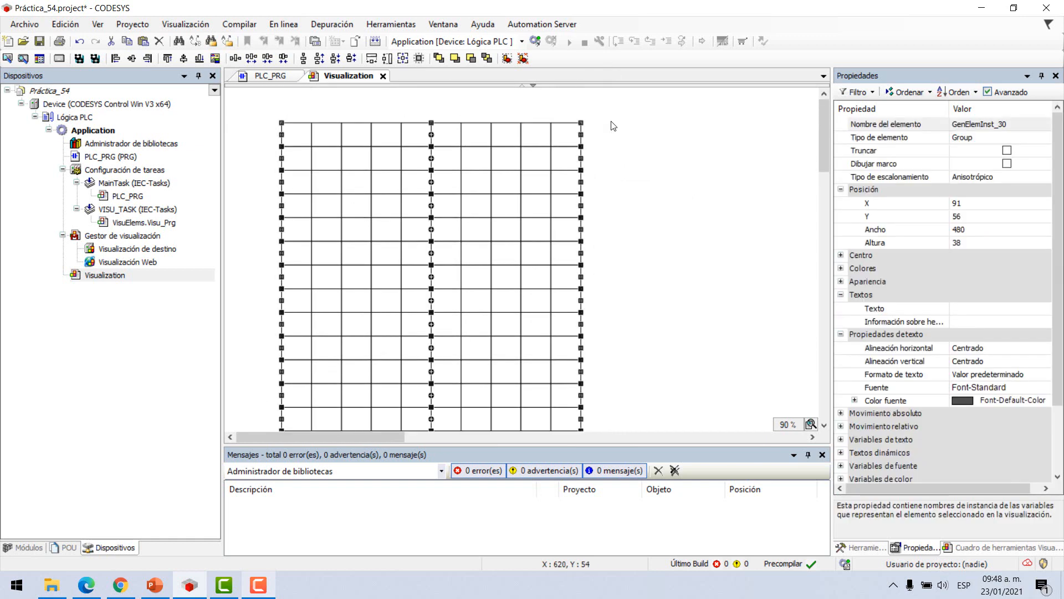
pyautogui.rightClick(467, 138)
pyautogui.click(516, 295)
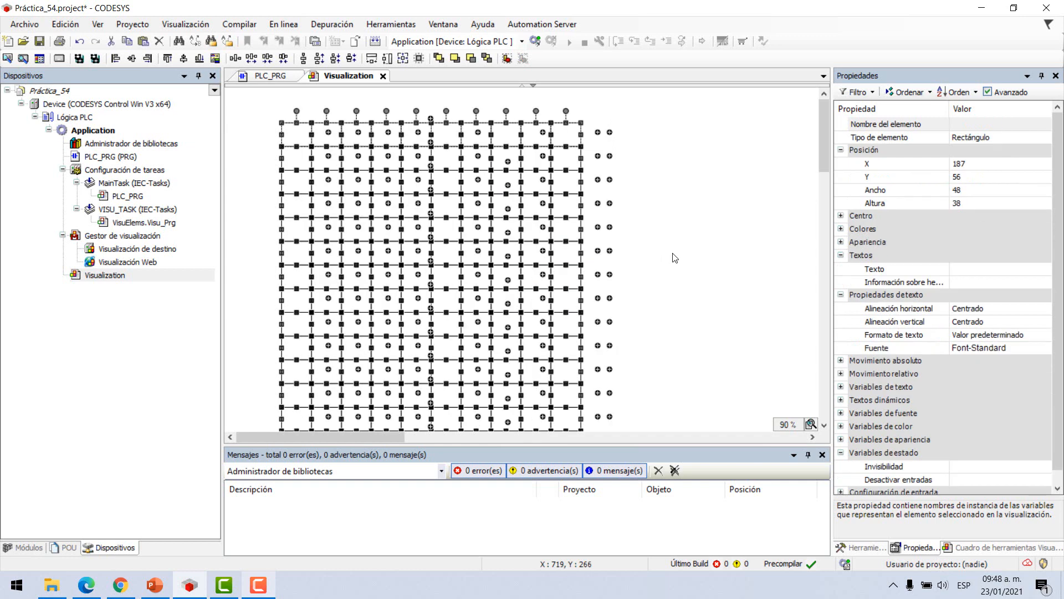
# Step: Inspect single cells in the lower part of the grid's first column as separate rectangles, and look over the whole grid
pyautogui.scroll(-2, 694, 252)
pyautogui.click(665, 295)
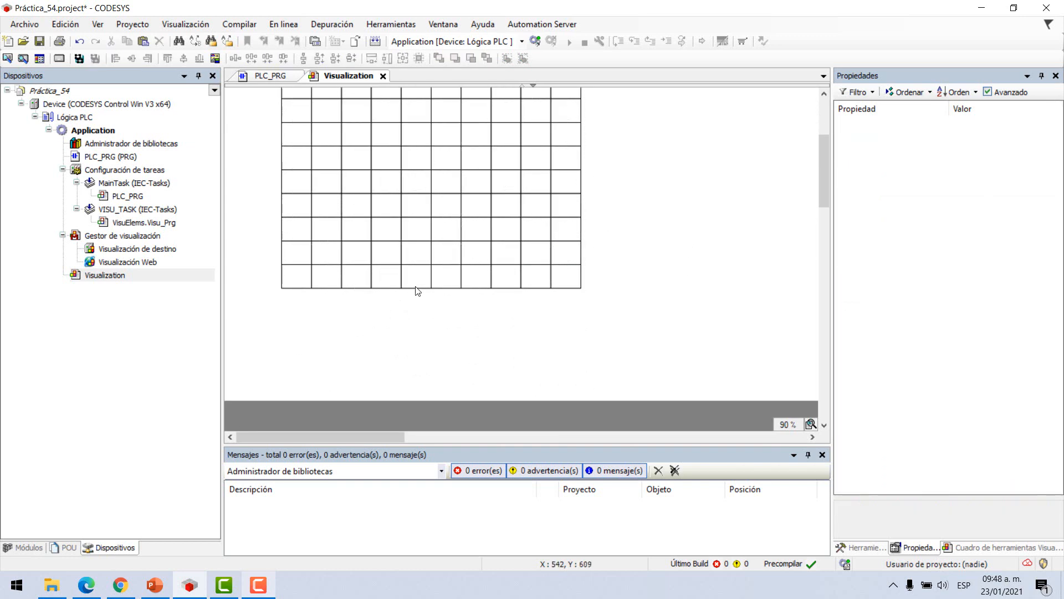
pyautogui.click(297, 279)
pyautogui.click(295, 245)
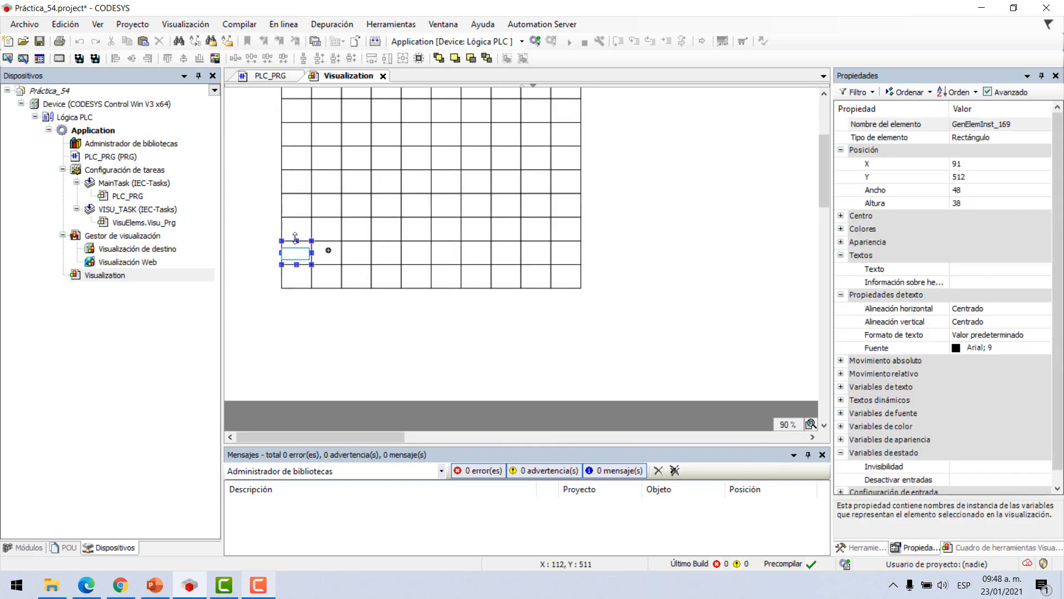
pyautogui.click(295, 229)
pyautogui.click(296, 205)
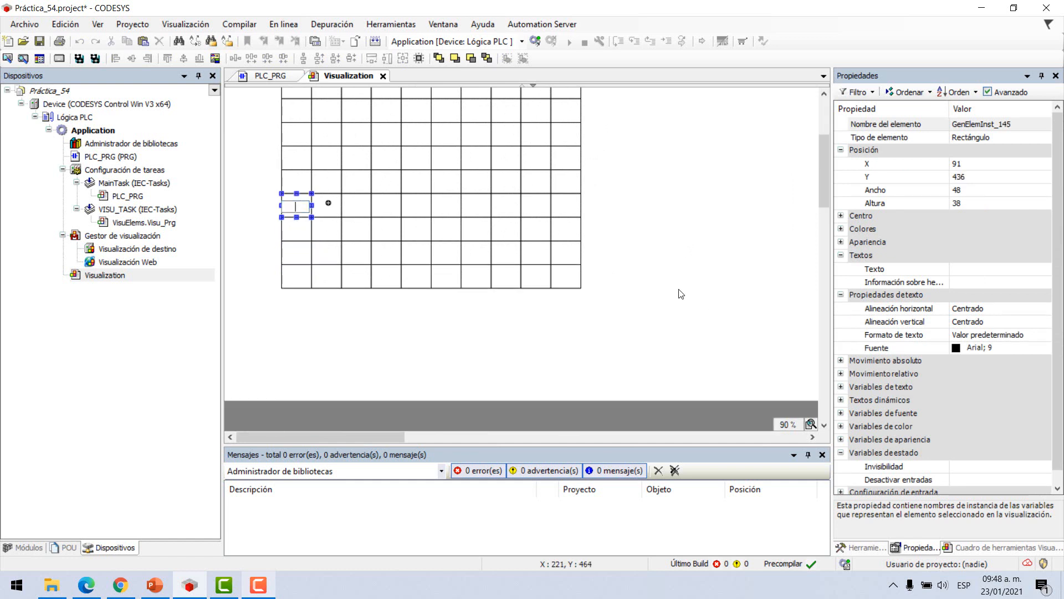
pyautogui.click(710, 295)
pyautogui.scroll(3, 624, 316)
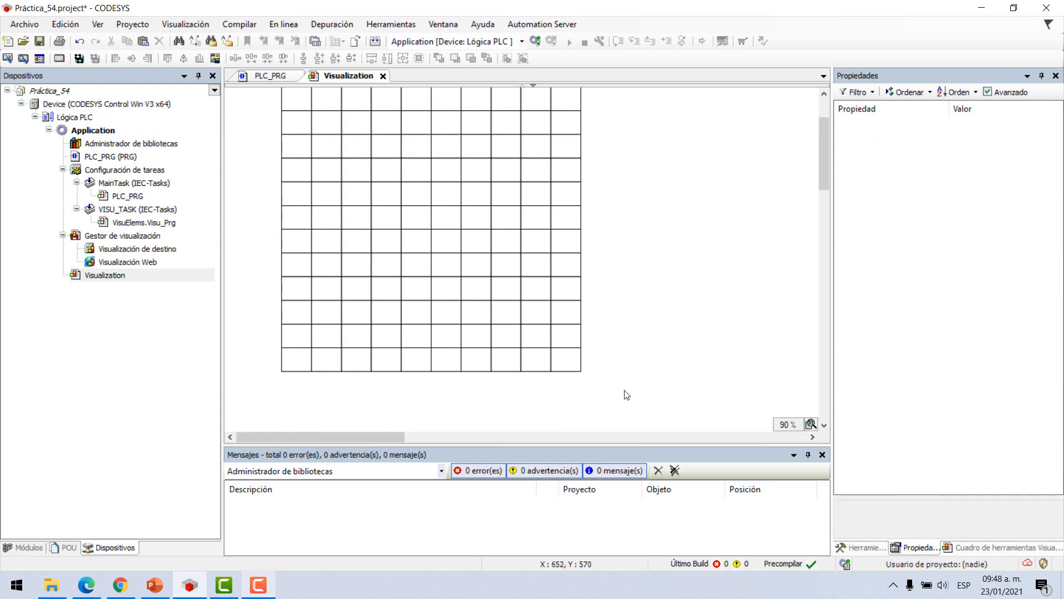
pyautogui.scroll(2, 627, 393)
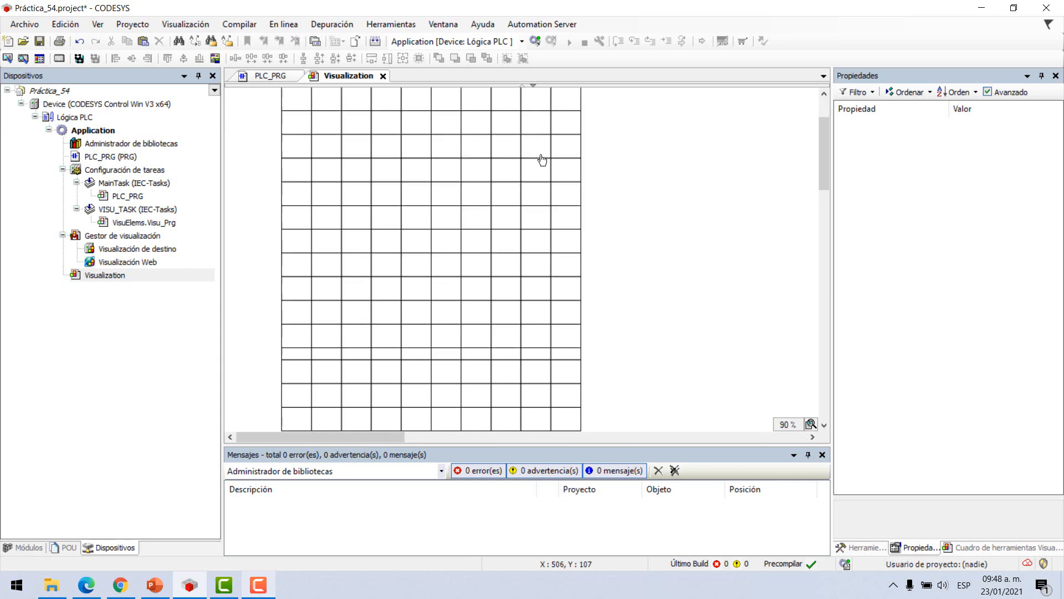
pyautogui.scroll(-3, 542, 154)
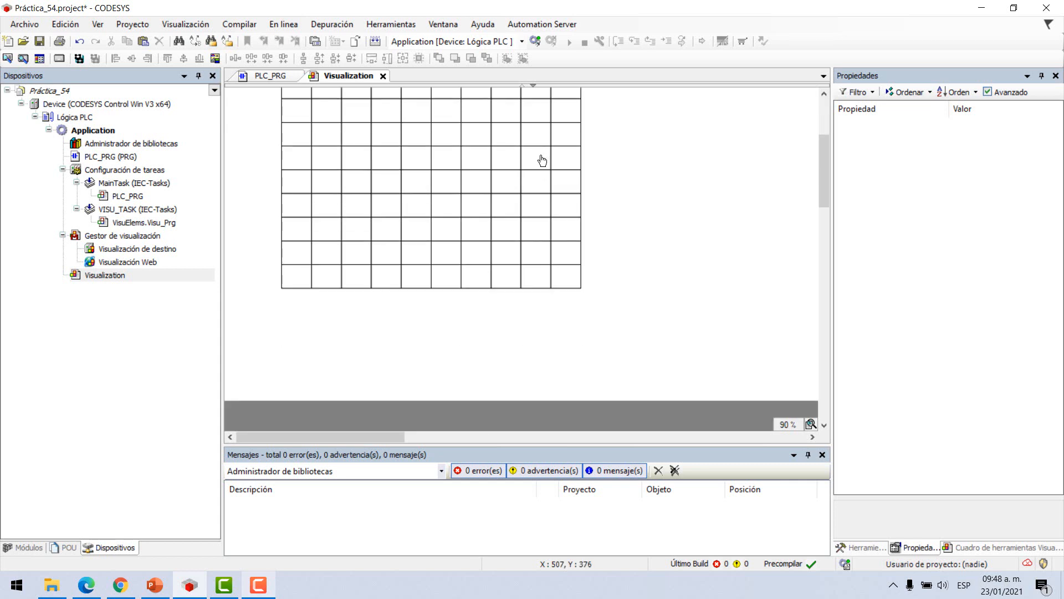
pyautogui.scroll(3, 542, 161)
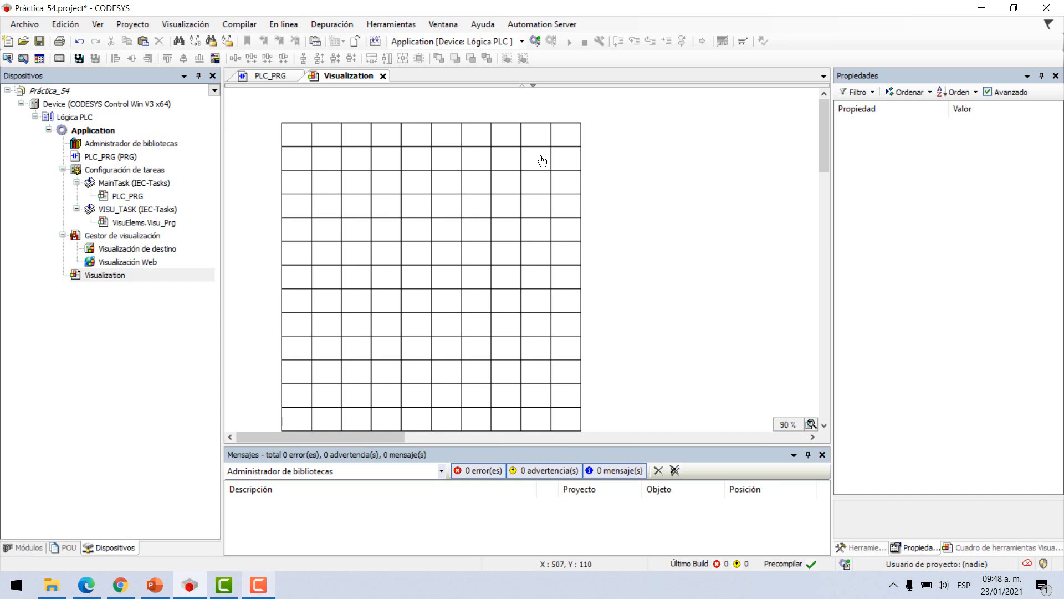
pyautogui.click(257, 582)
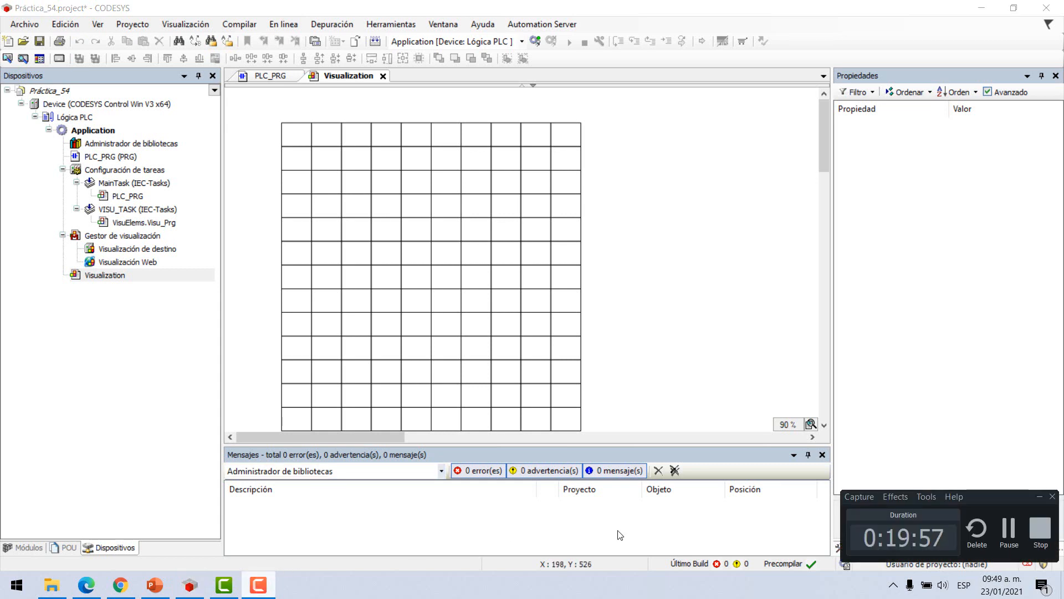